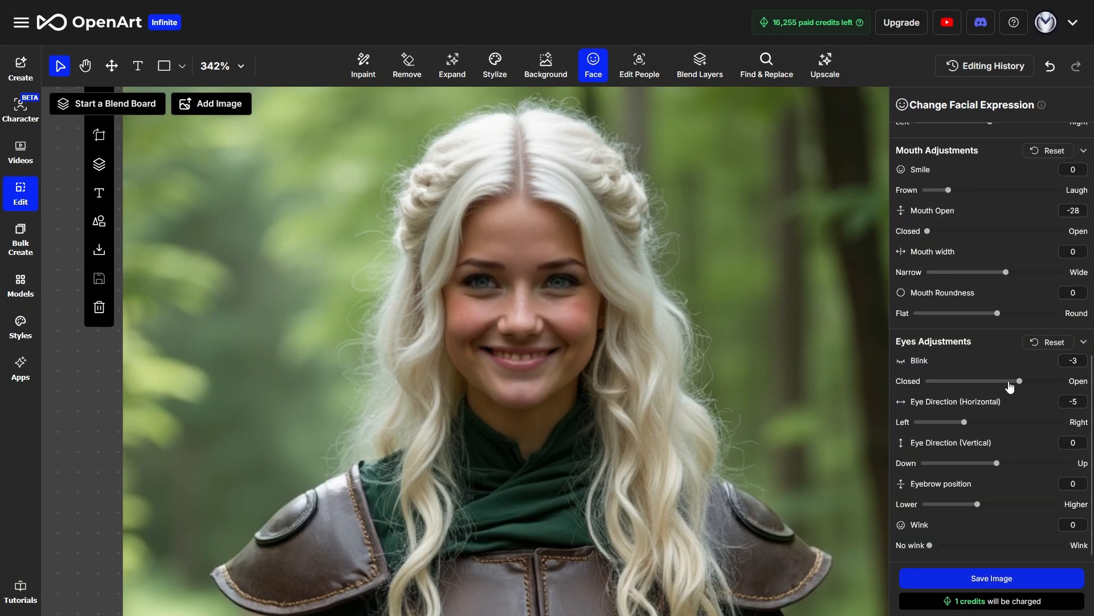
- Shift the portrait's Blink adjustment further toward Closed
drag(1012, 381, 955, 386)
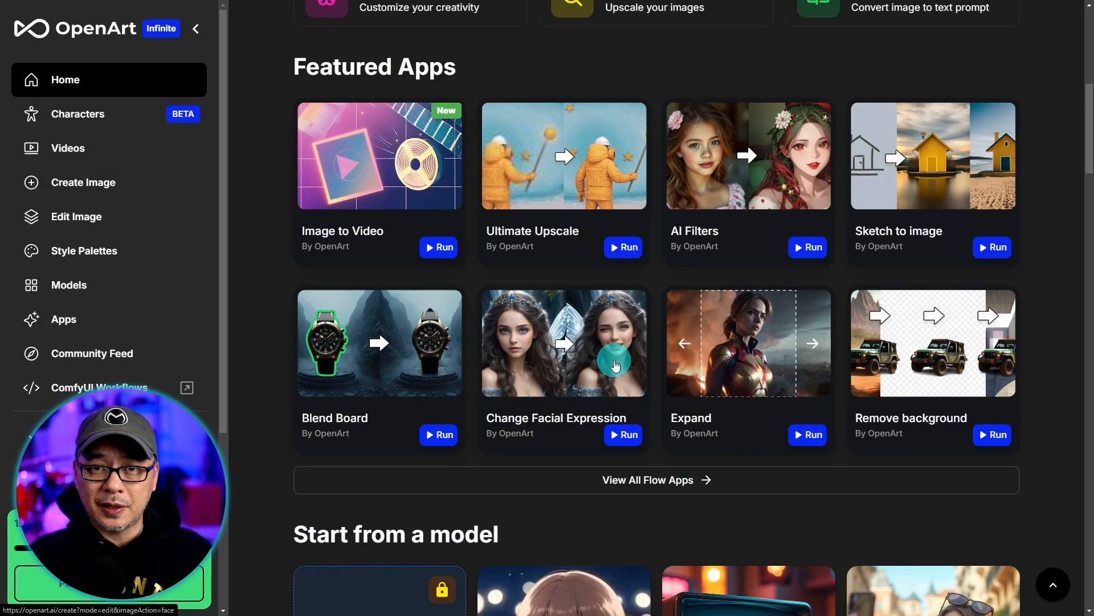
- Look over the home page's featured apps and models, and open the Characters page
scroll(615, 366, down, 7)
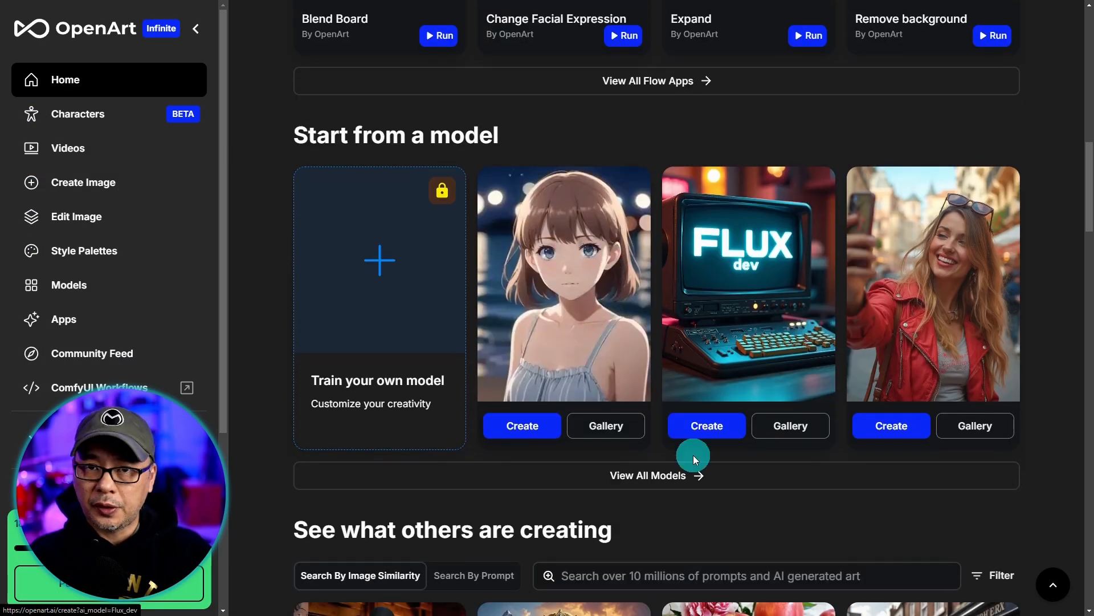
scroll(671, 426, up, 10)
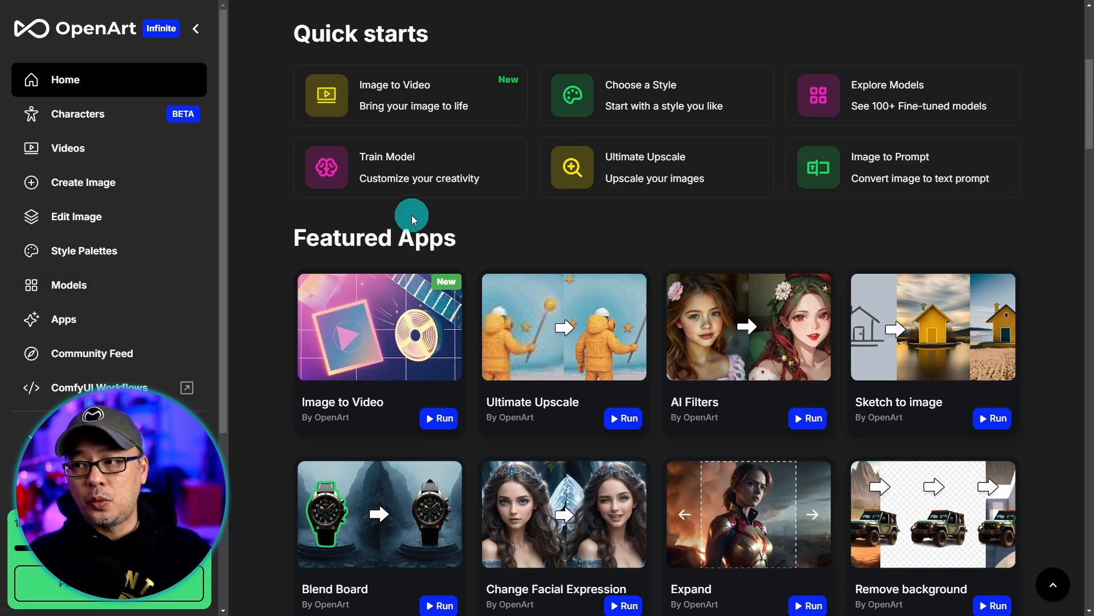
scroll(142, 225, up, 6)
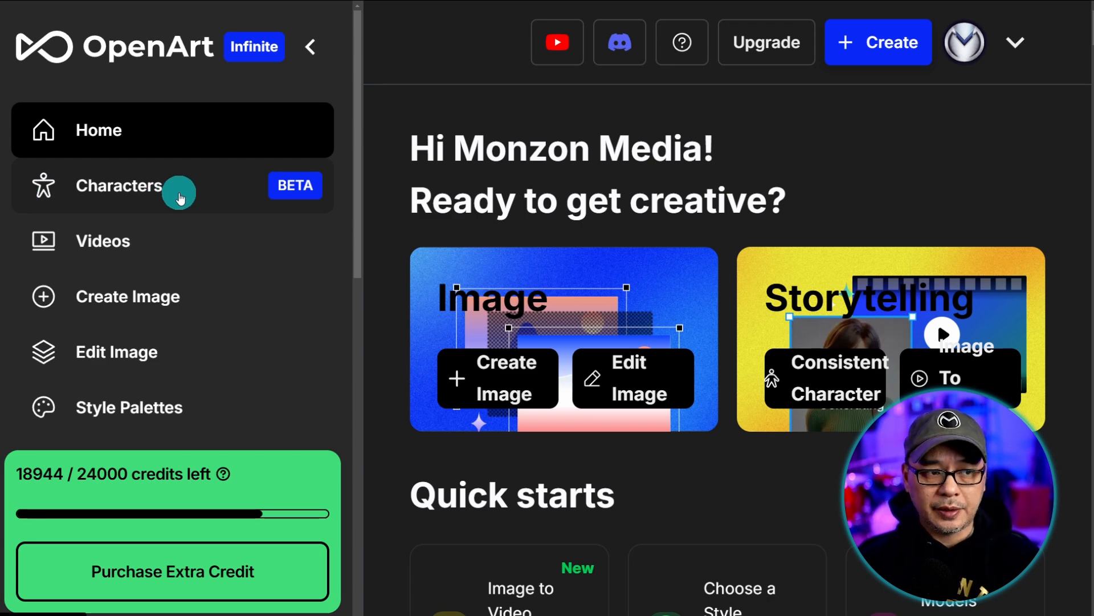
click(178, 193)
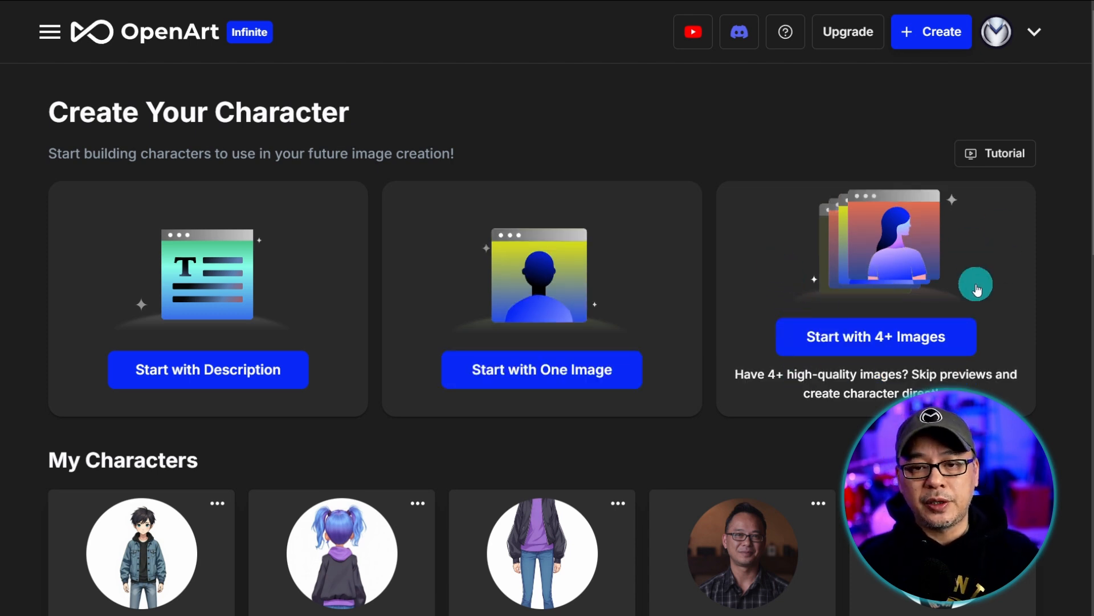
- Start a new character from a description and enter the character's name
click(820, 336)
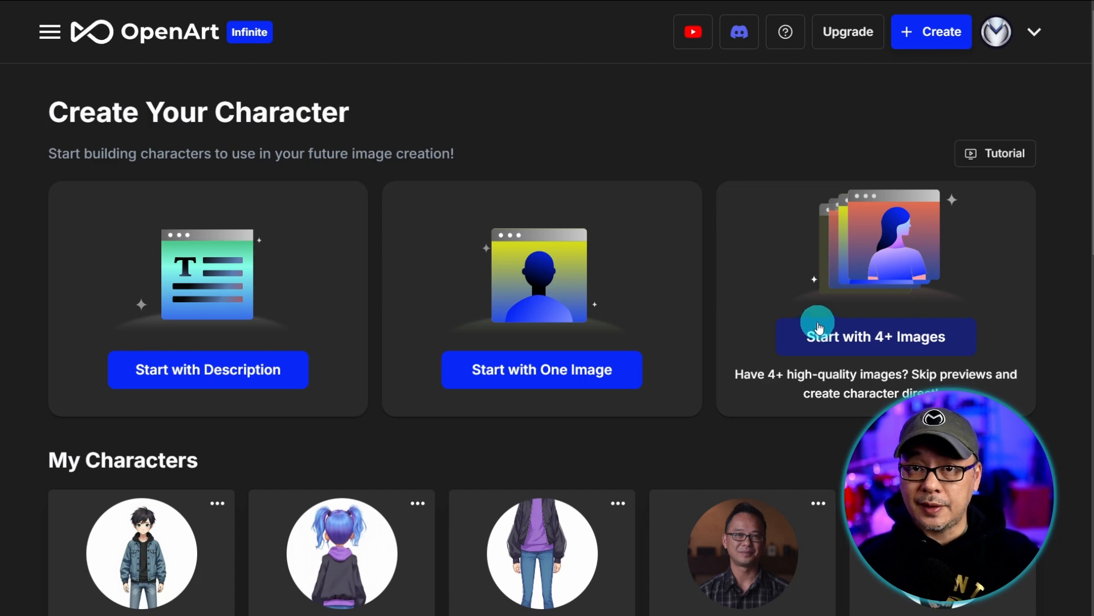
scroll(391, 398, down, 1)
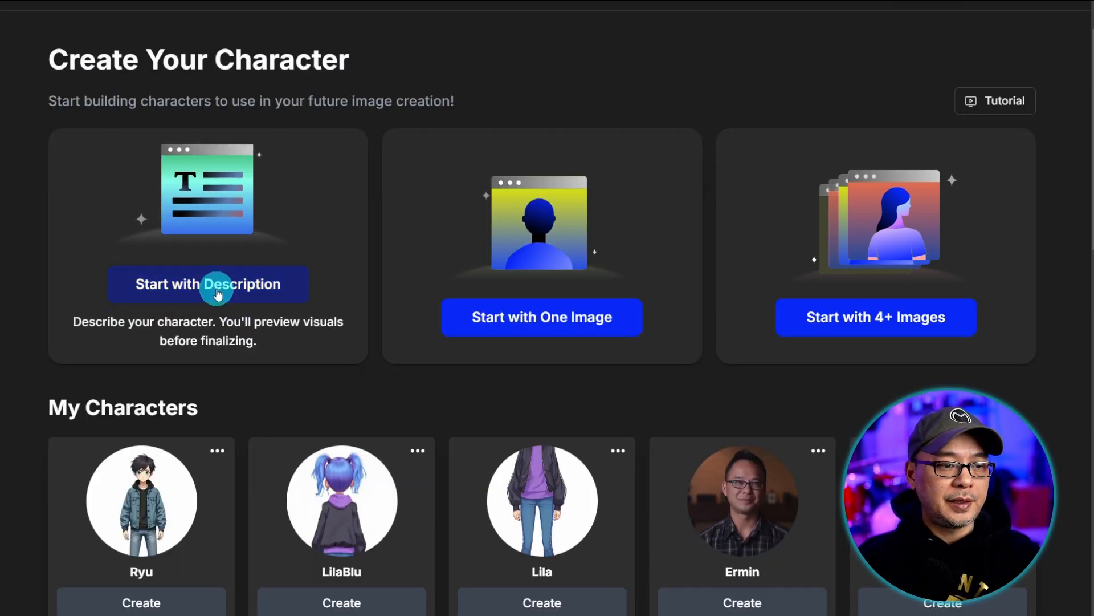
click(160, 292)
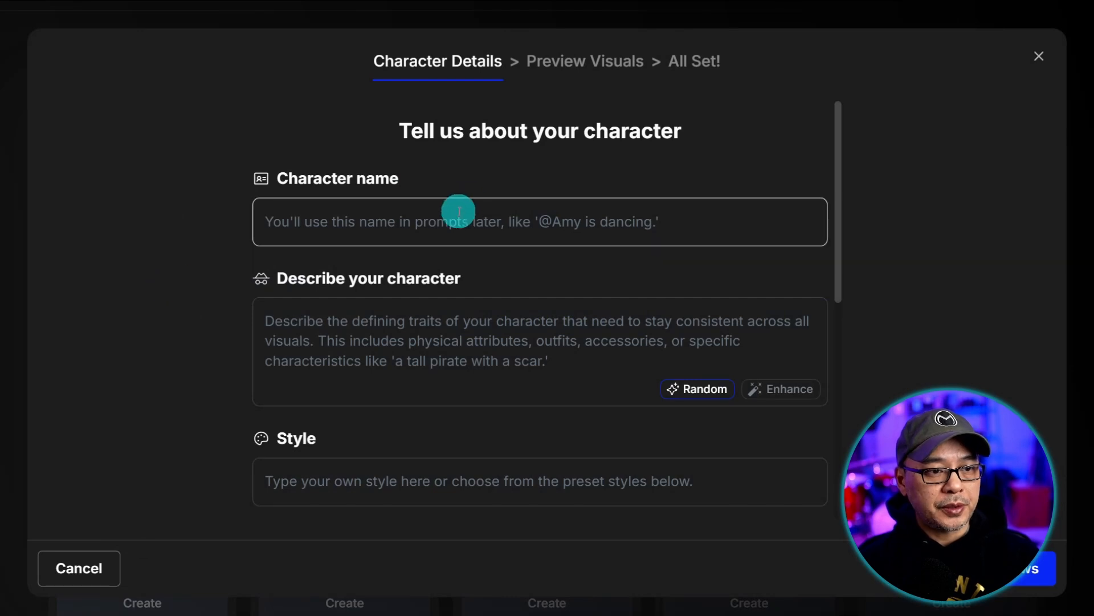
click(459, 211)
text(Joel)
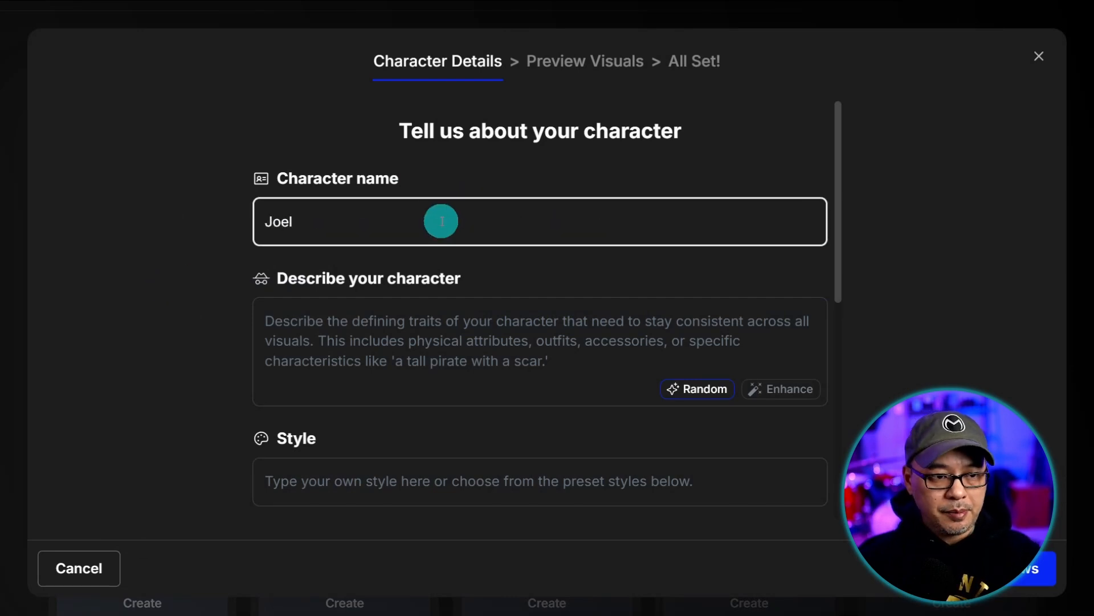
- Describe the character by name as "wearing a plain black baseball cap, plain navy blue hoodie, blue jeans, black converse shoes", removing the extra space
click(462, 327)
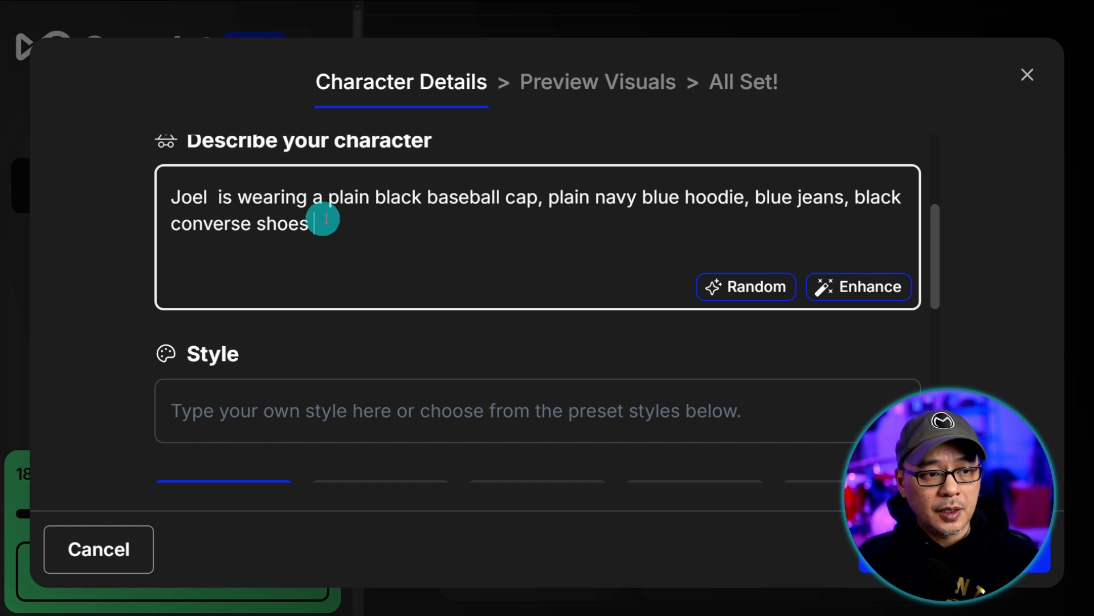
click(218, 197)
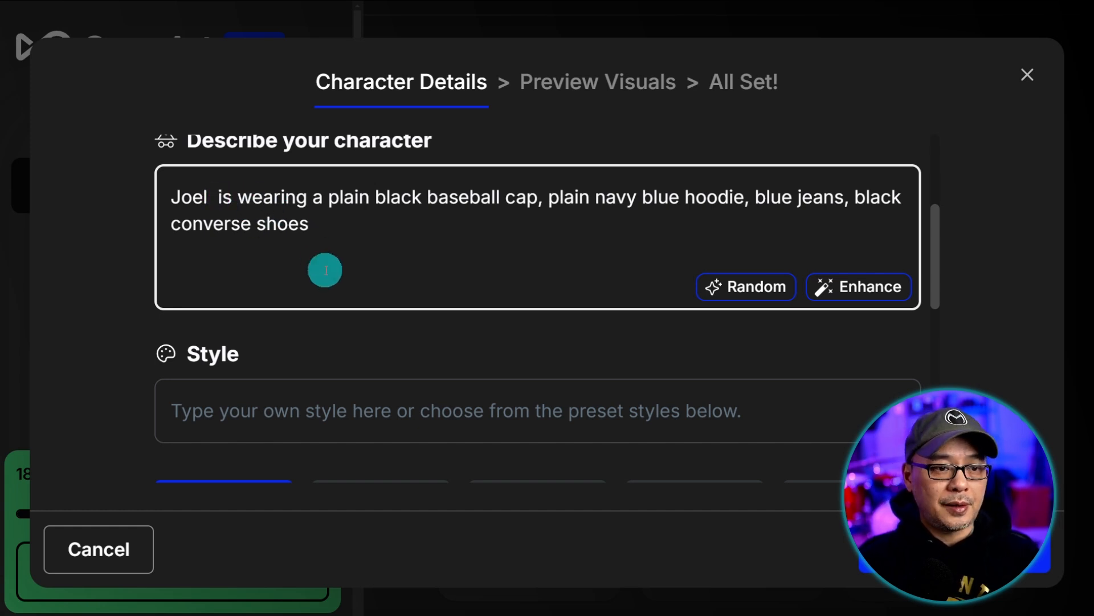
key(BackSpace)
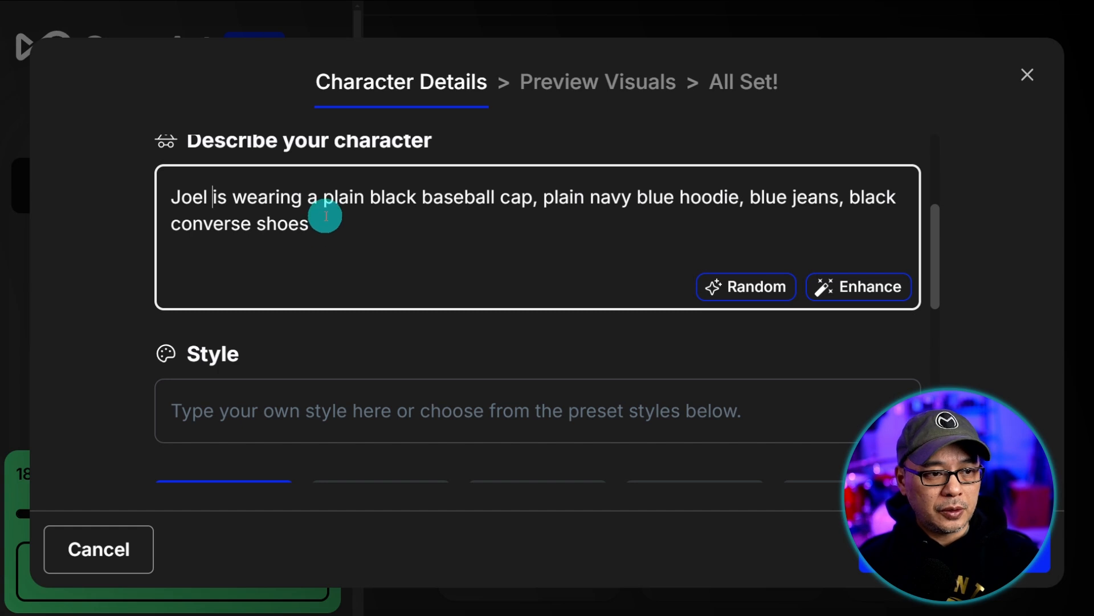
drag(323, 203, 535, 205)
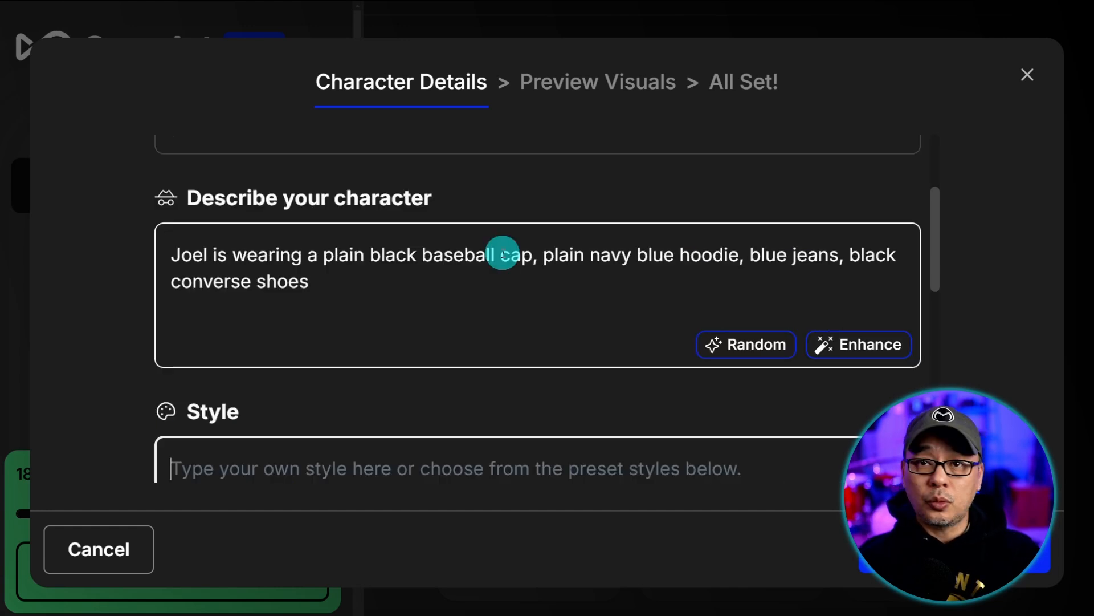
- Set the character's custom style to "2D comic" and generate the preview visuals
scroll(504, 252, down, 3)
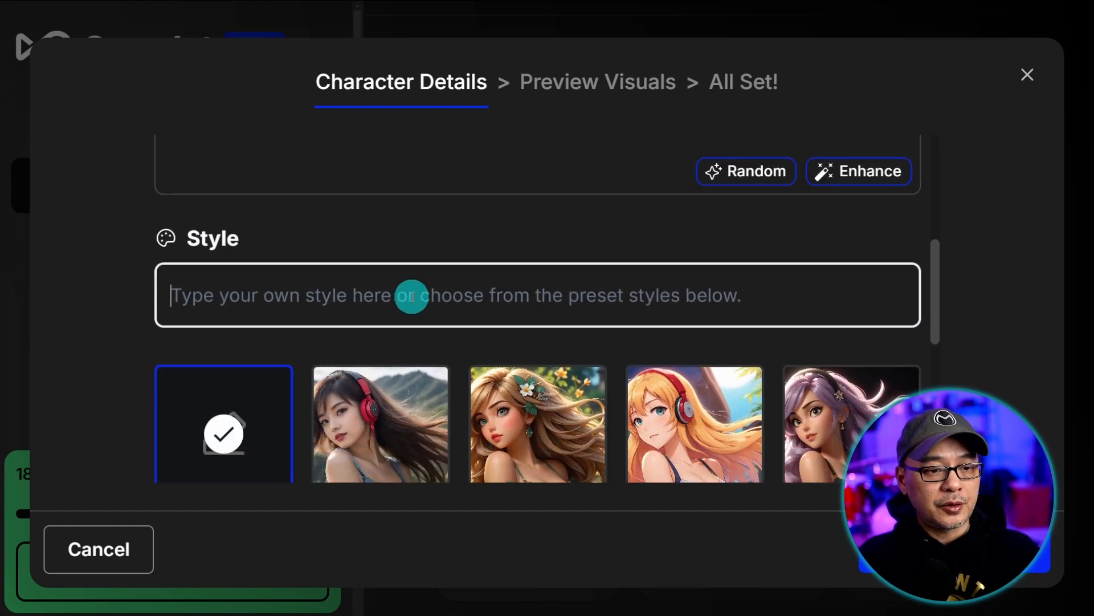
click(404, 299)
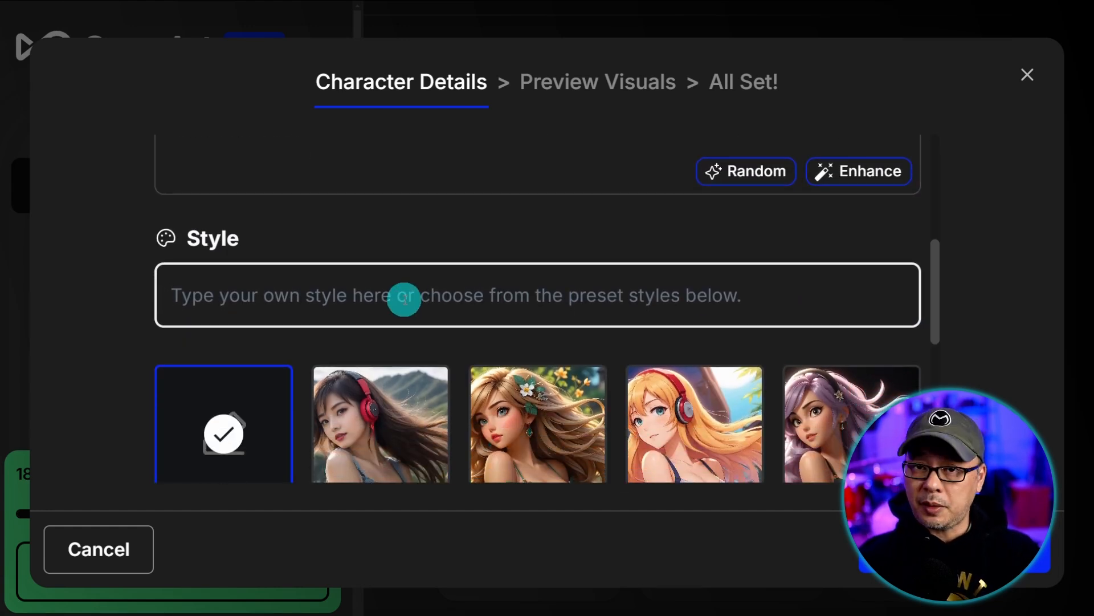
text(2D comic)
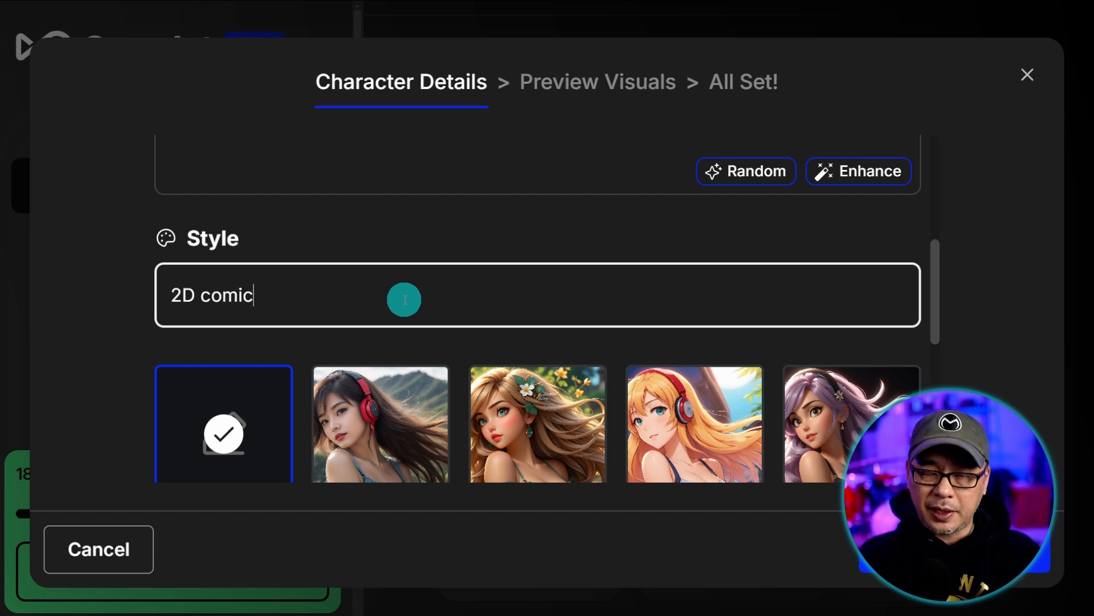
scroll(400, 293, down, 2)
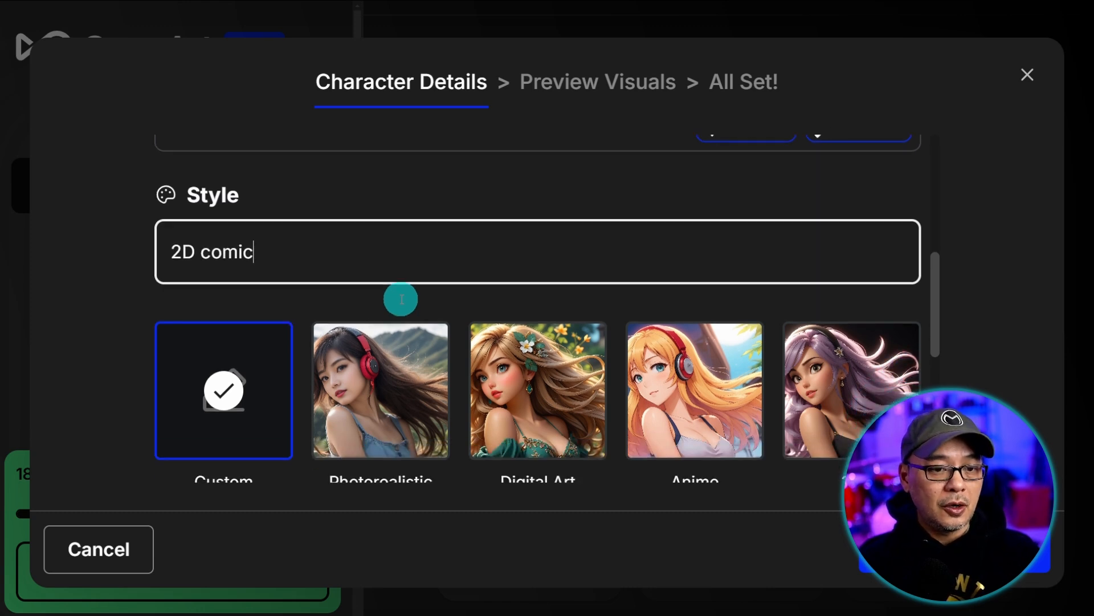
scroll(358, 330, down, 2)
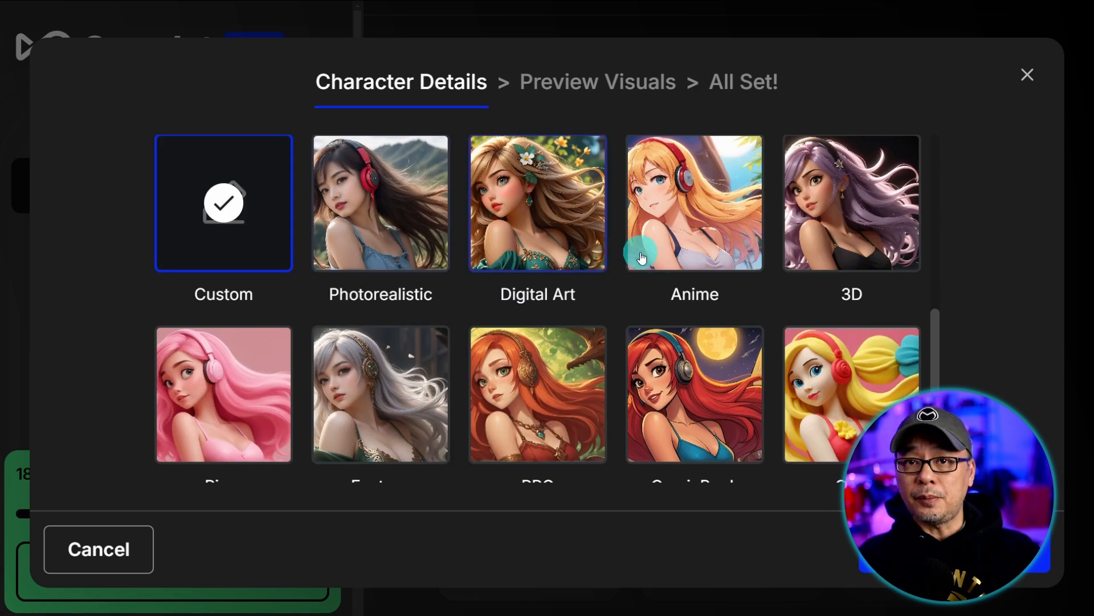
scroll(713, 360, down, 4)
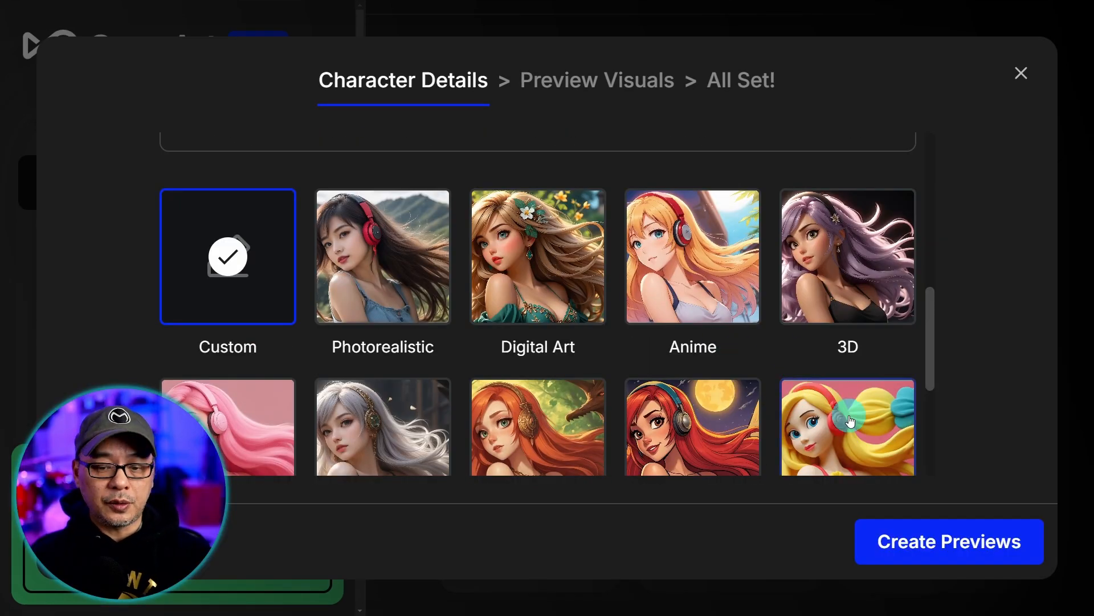
click(944, 542)
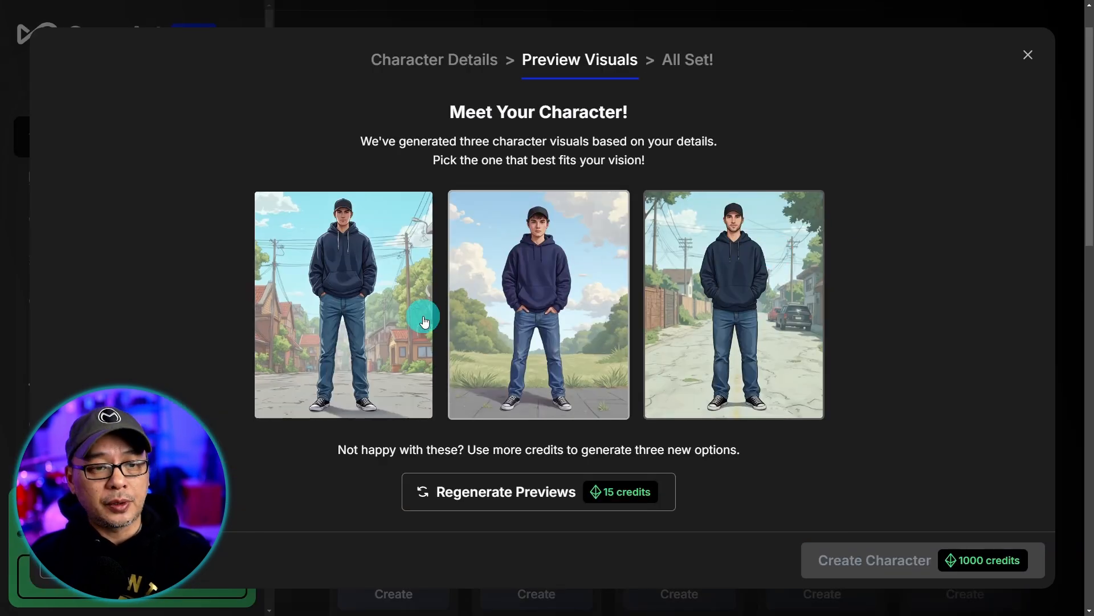
- Pick the first preview visual and exit the character creation without saving it
click(319, 250)
click(541, 255)
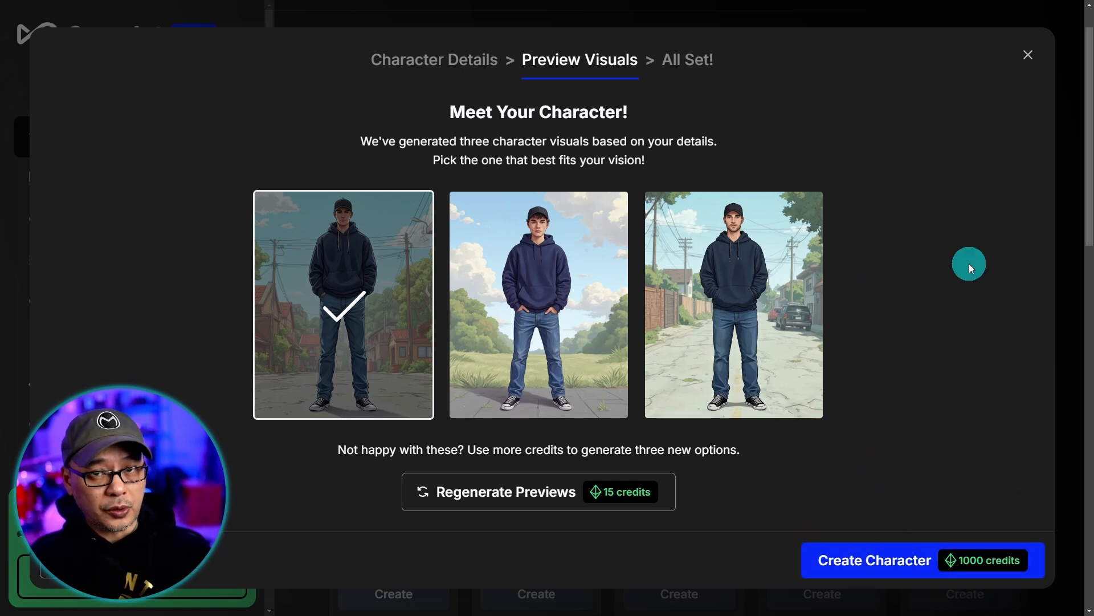
click(1027, 63)
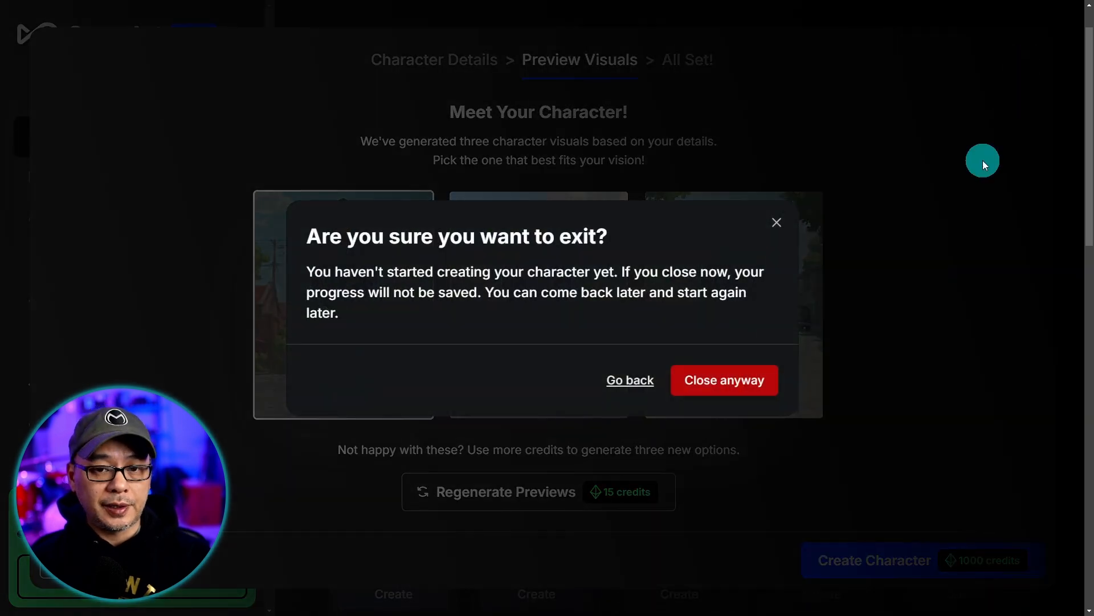
click(739, 382)
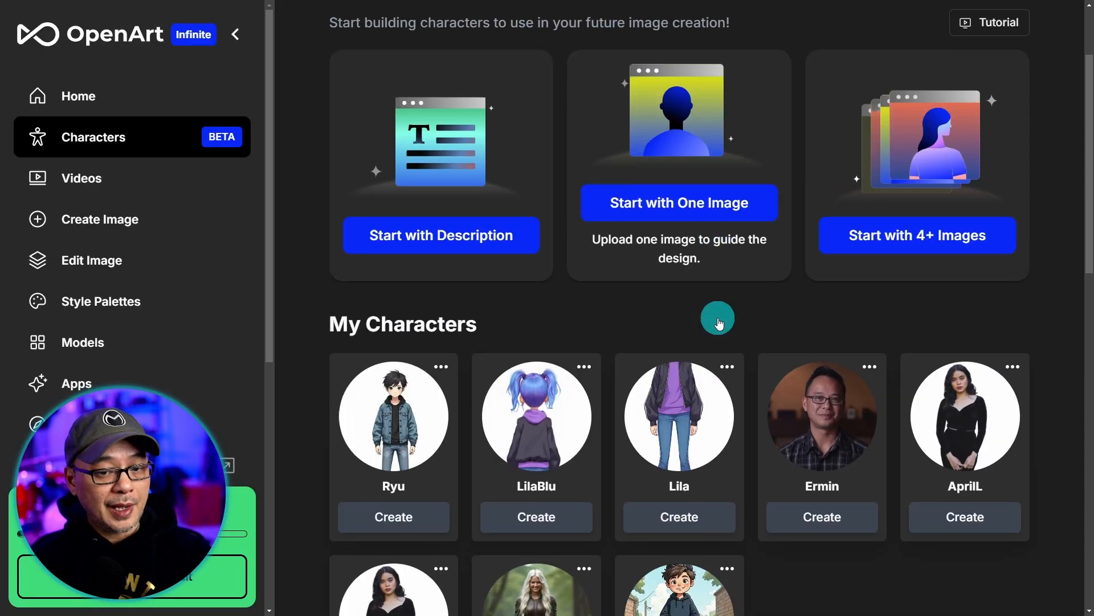
- Open the saved cartoon boy in the dark hoodie for image creation in Prompt & Reference mode
scroll(717, 319, down, 3)
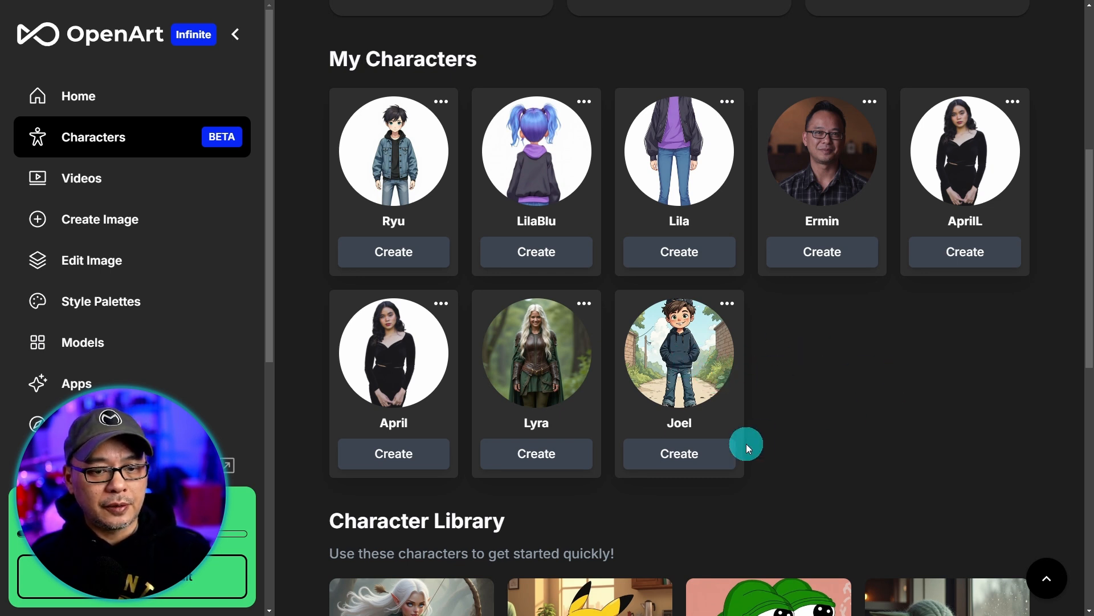
click(676, 459)
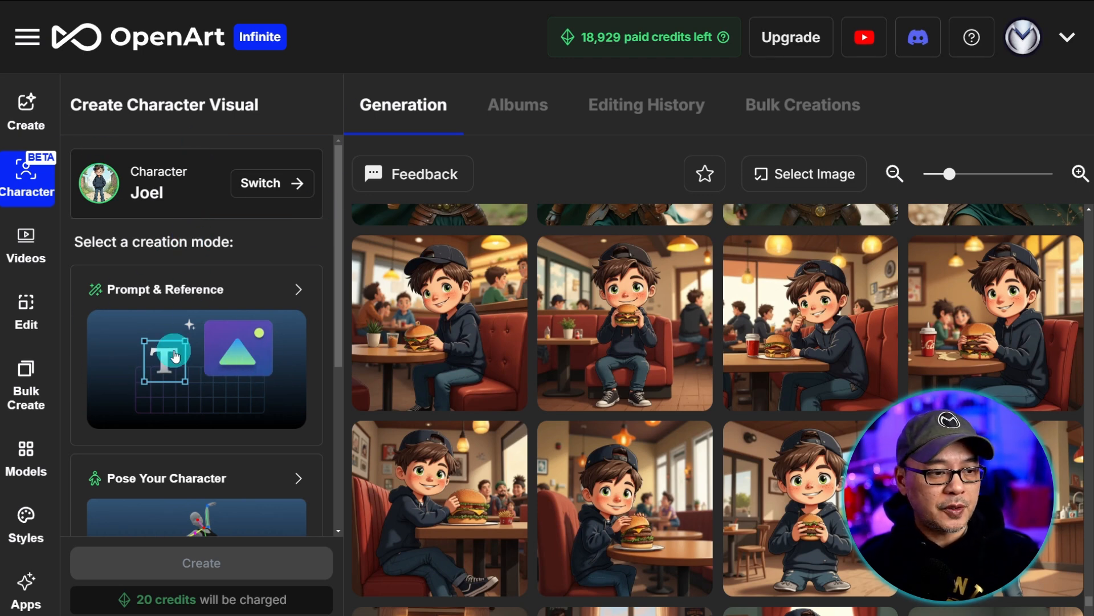
click(164, 356)
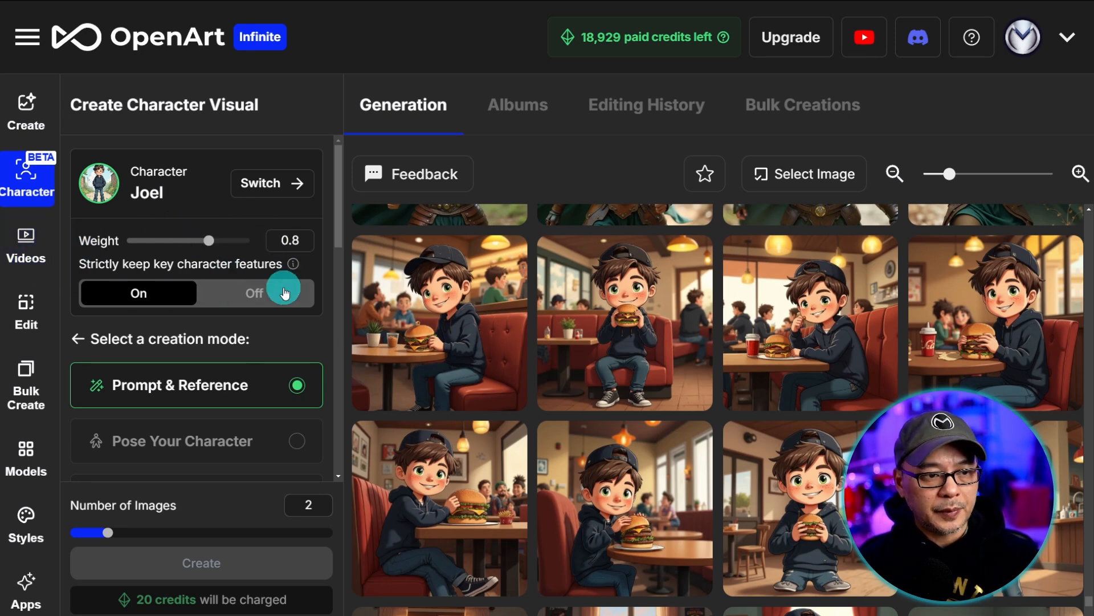
- Check the key character features option and raise the character's Weight to about 1.01
mouse_move(292, 268)
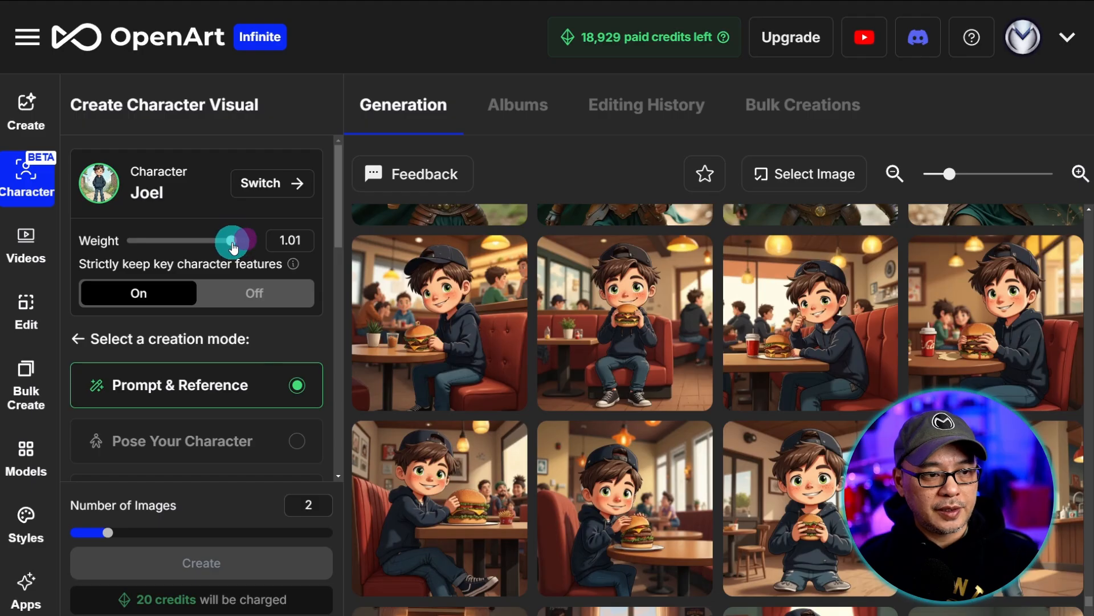
drag(388, 196, 439, 222)
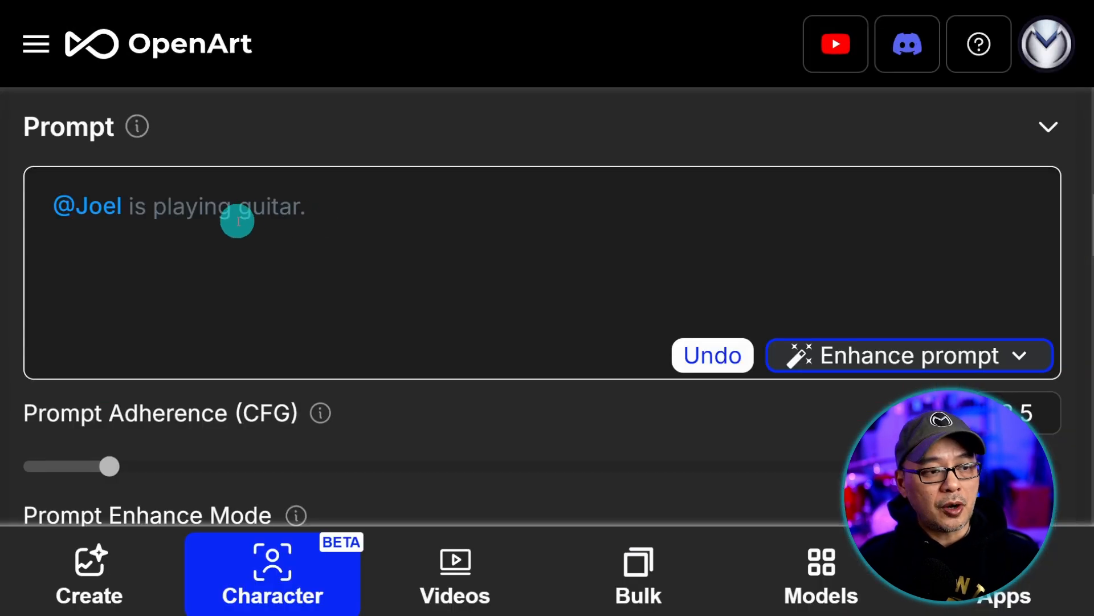
- After the character tag, enter the prompt "is playing a guitar on the street corner as people pass by, the background is a busy city with cars and people"
click(152, 206)
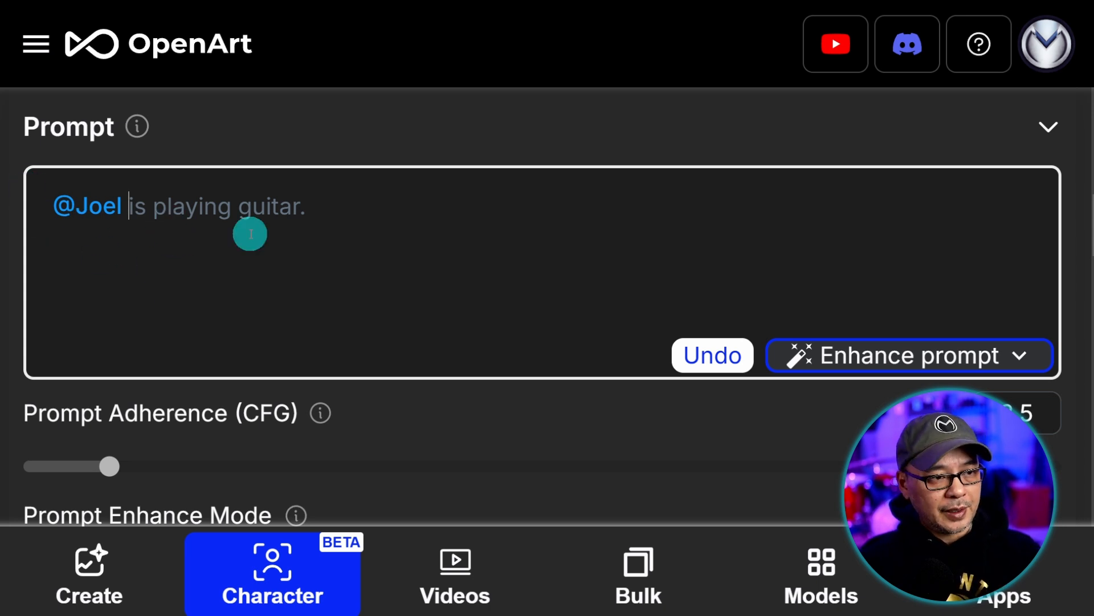
text(is)
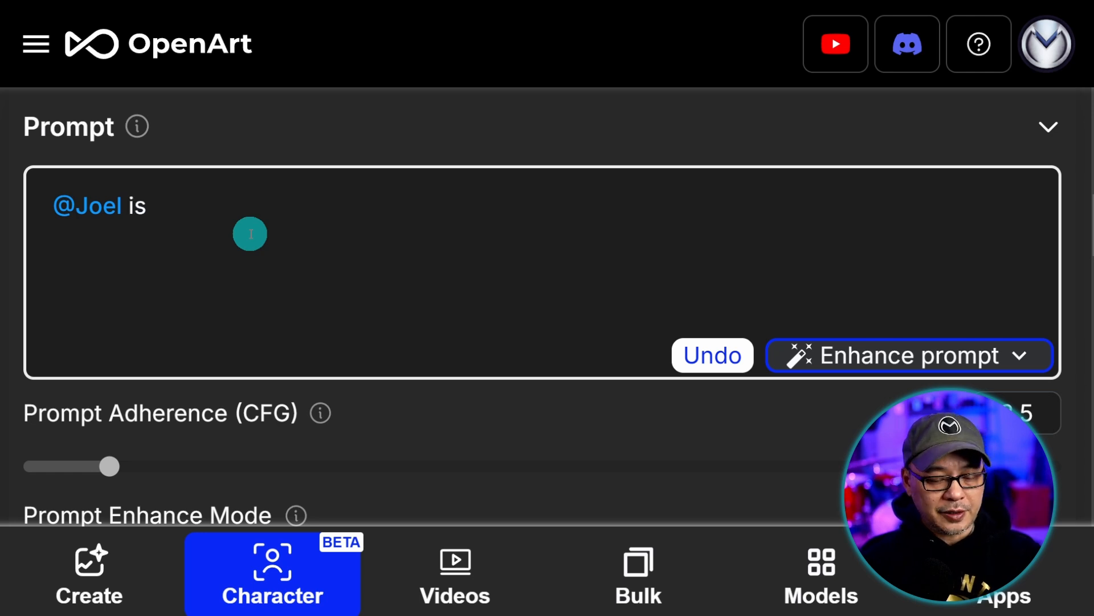
text(playing a guitar on the street corner as people pass by, the background is a busy city with cars and people)
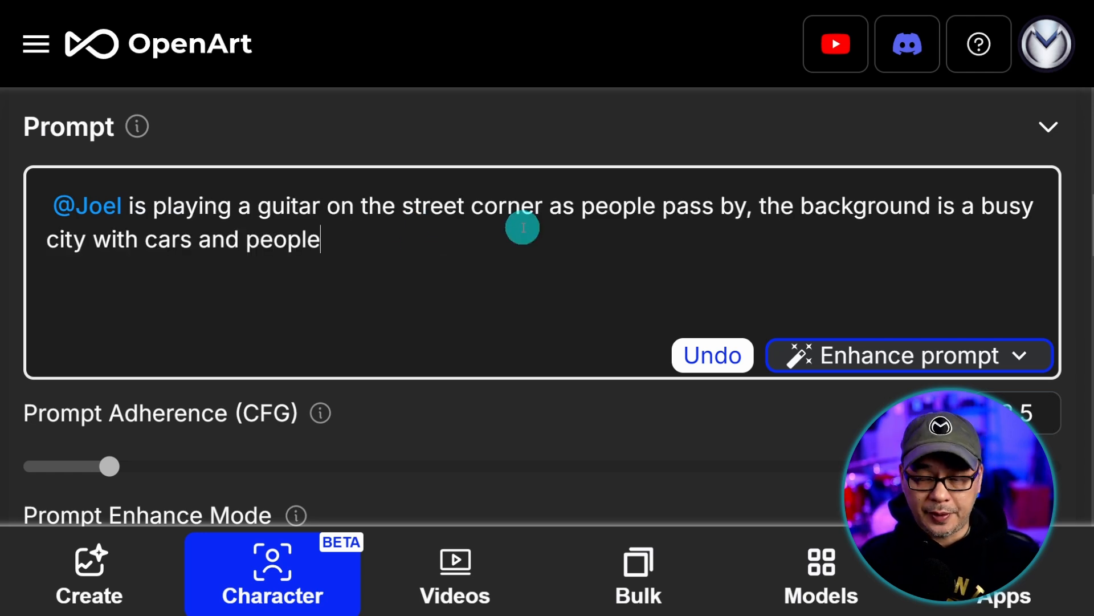
- Add "he's wearing a plain black baseball cap, plain navy blue hoodie, blue jeans, black converse shoes" to the prompt and move it directly after the character name
text(. he's wearing a plain black baseball cap, plain navy blue hoodie, blue jeans, black converse shoes)
drag(334, 239, 483, 280)
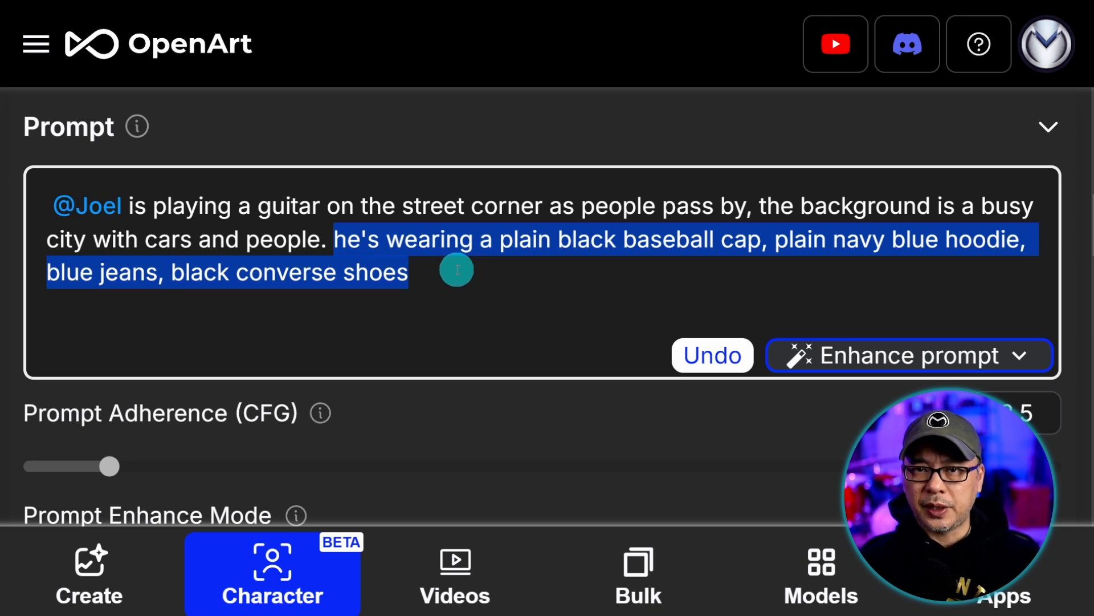
key(ctrl+x)
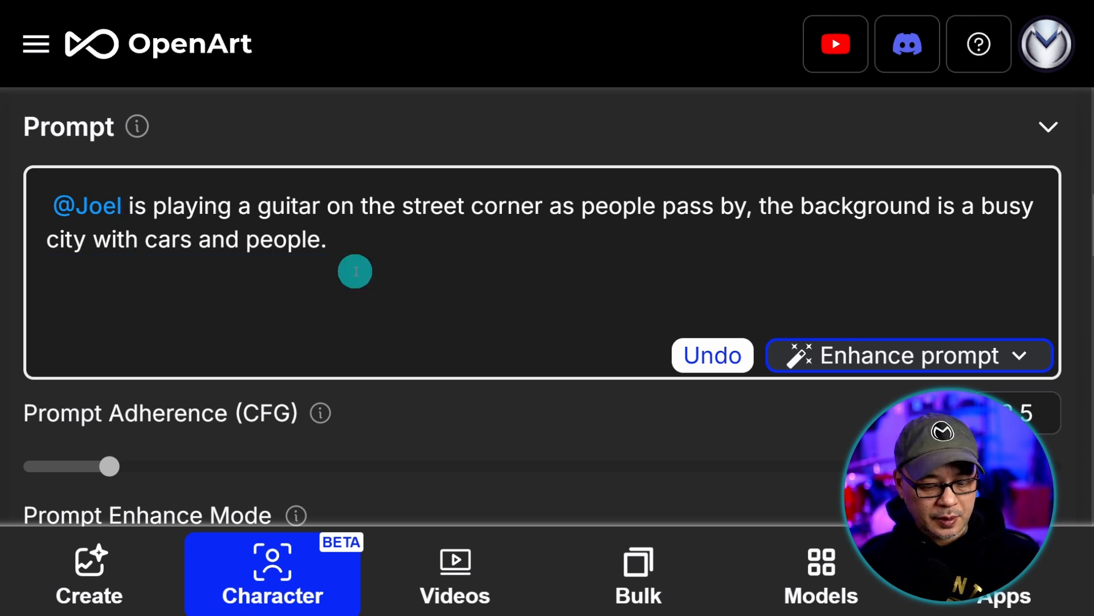
key(ctrl+v)
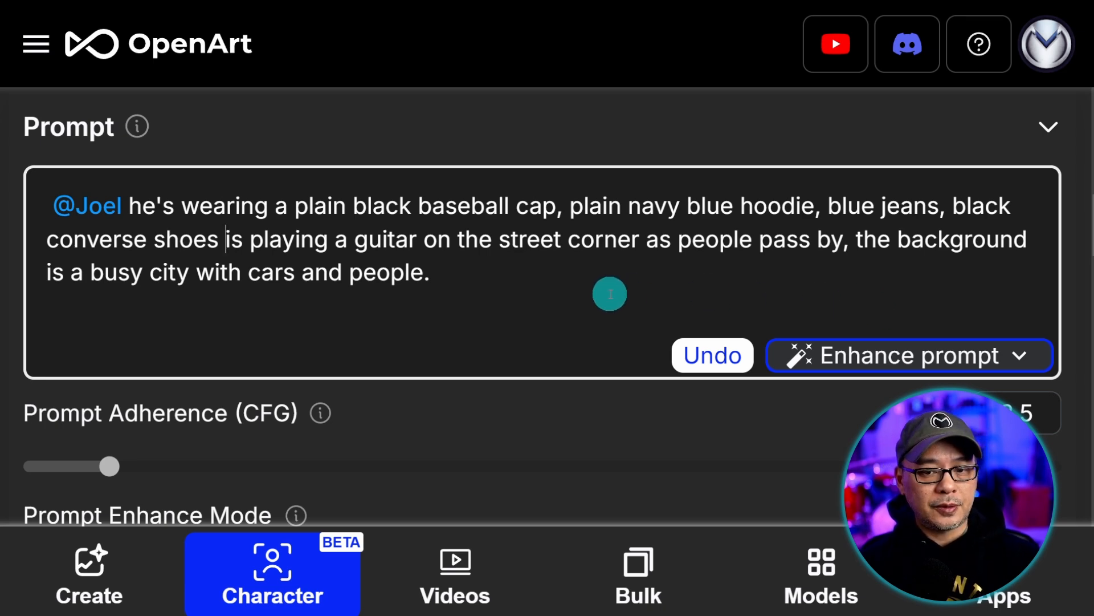
scroll(472, 251, down, 10)
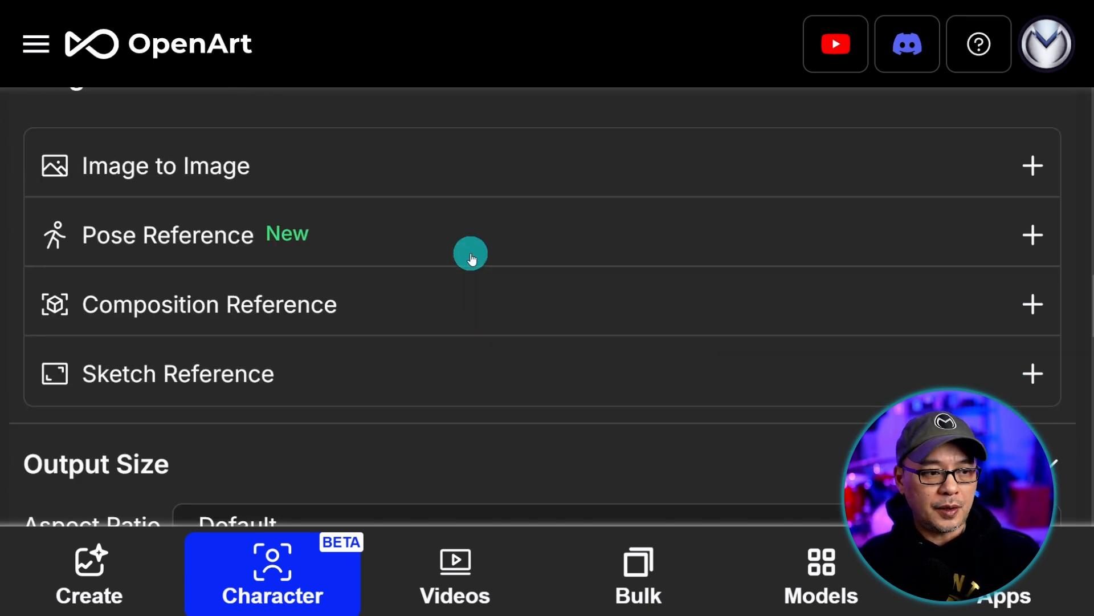
- Set the output size's aspect ratio to Cinema at 1536 x 864 px
scroll(471, 258, down, 4)
scroll(472, 258, up, 2)
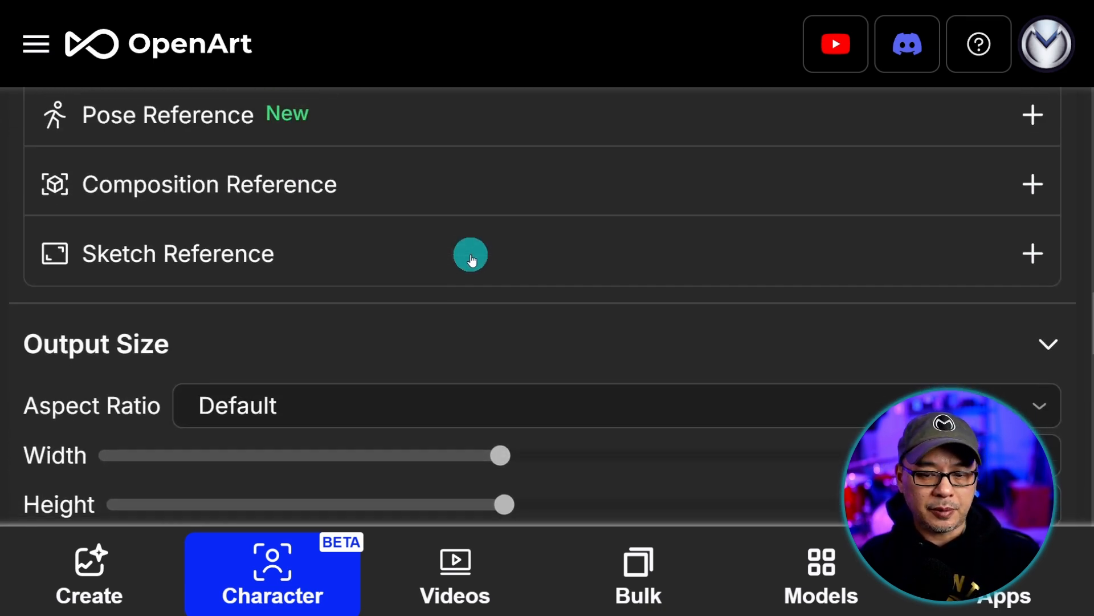
scroll(472, 258, down, 2)
scroll(472, 258, down, 2)
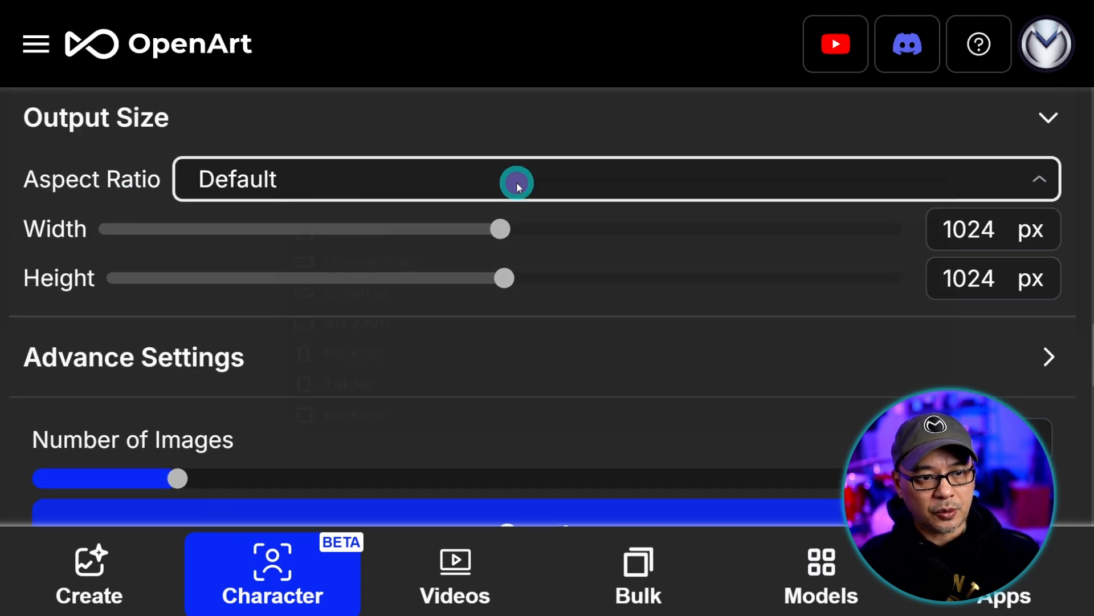
click(516, 182)
click(388, 356)
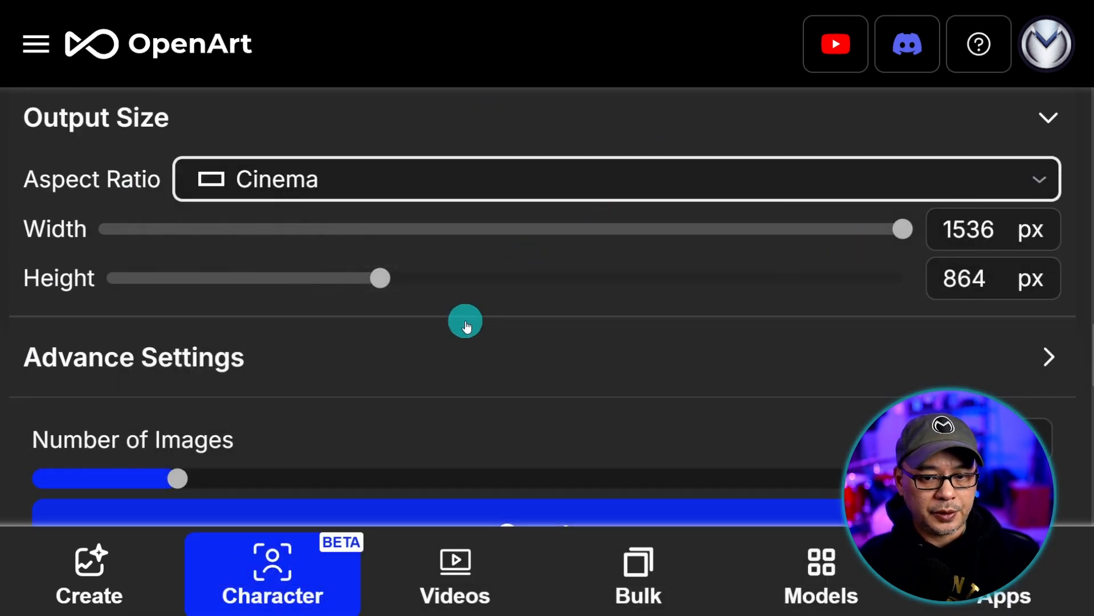
- Increase the number of images and generate the guitar scene with the boy character
click(409, 485)
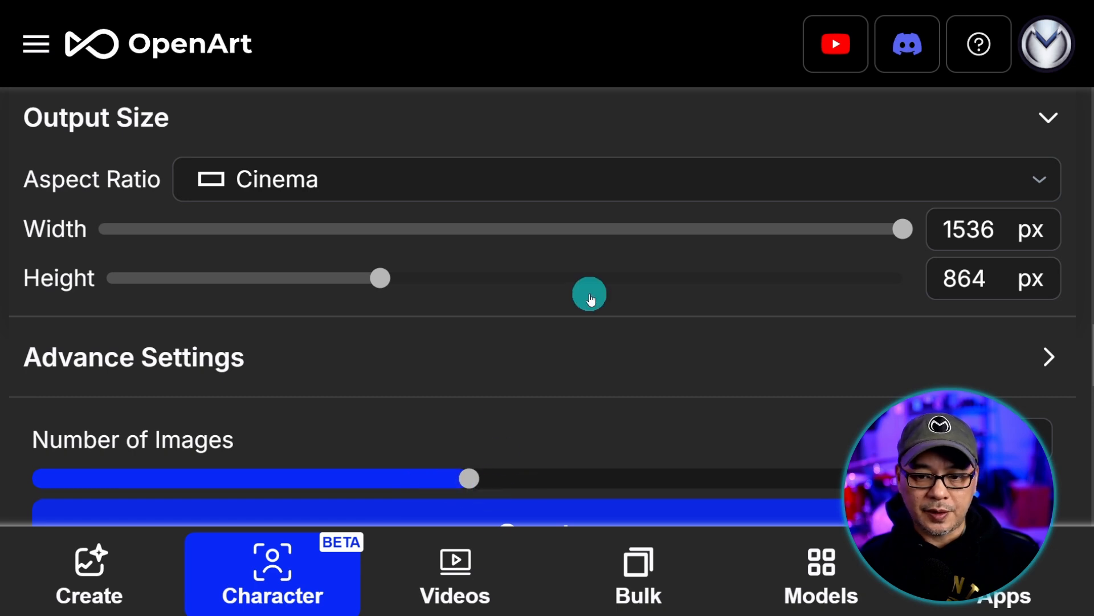
scroll(588, 296, down, 4)
click(538, 305)
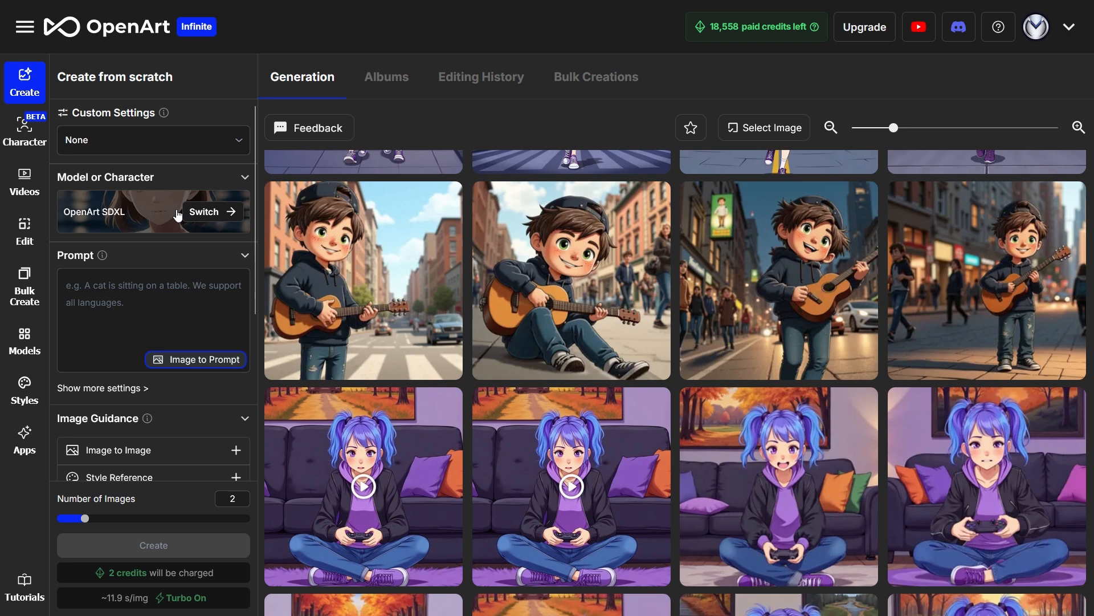
- Switch the from-scratch generation model from OpenArt SDXL to the public model Flux (dev)
click(205, 215)
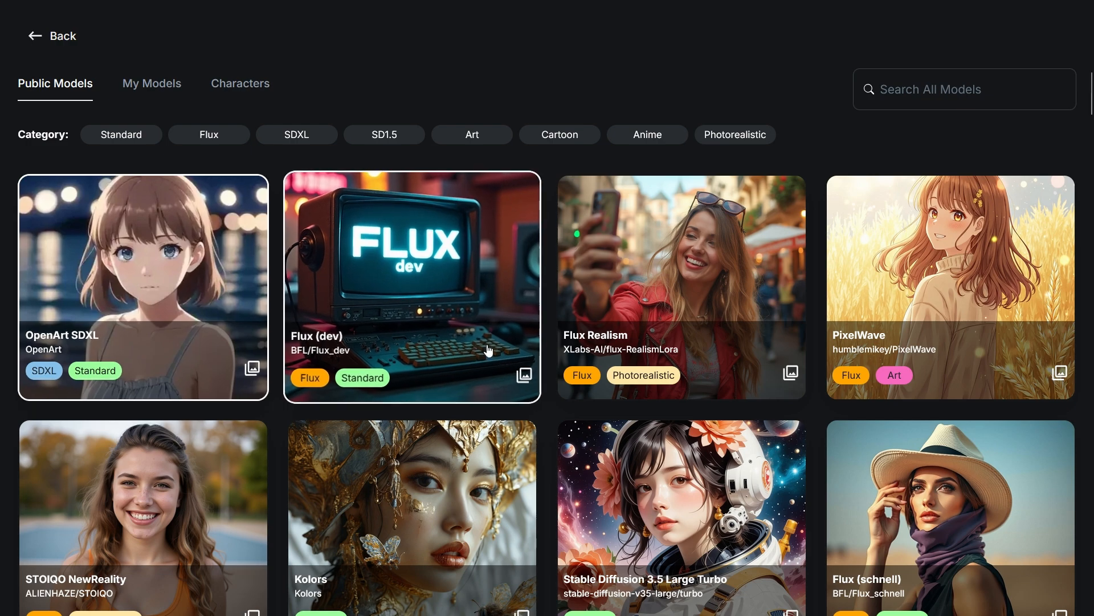
click(398, 226)
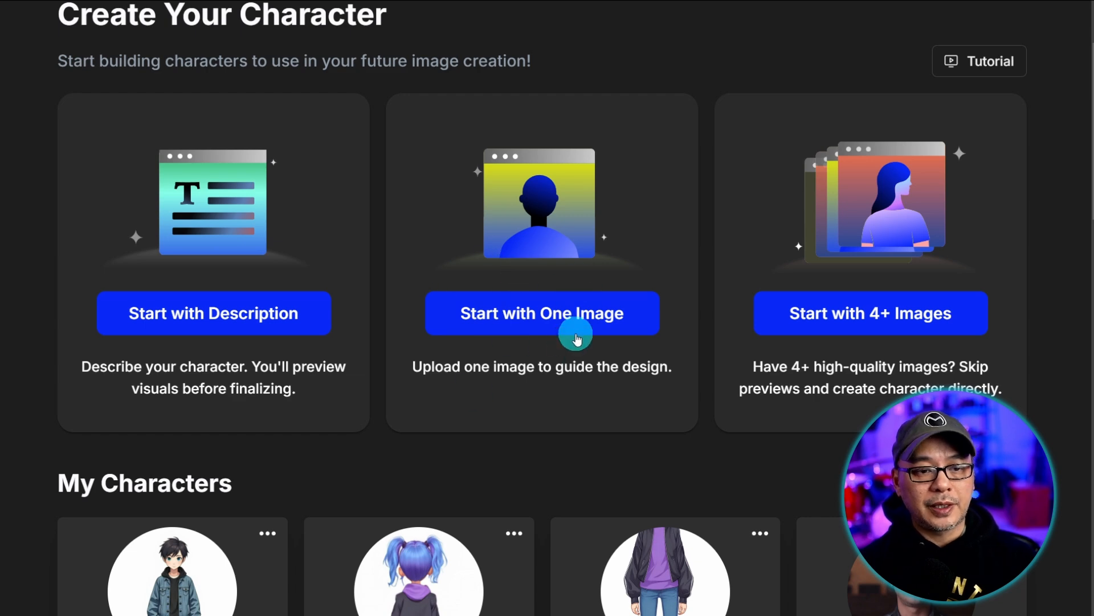
- Start a new character from one reference image and name it "Lyra"
click(514, 328)
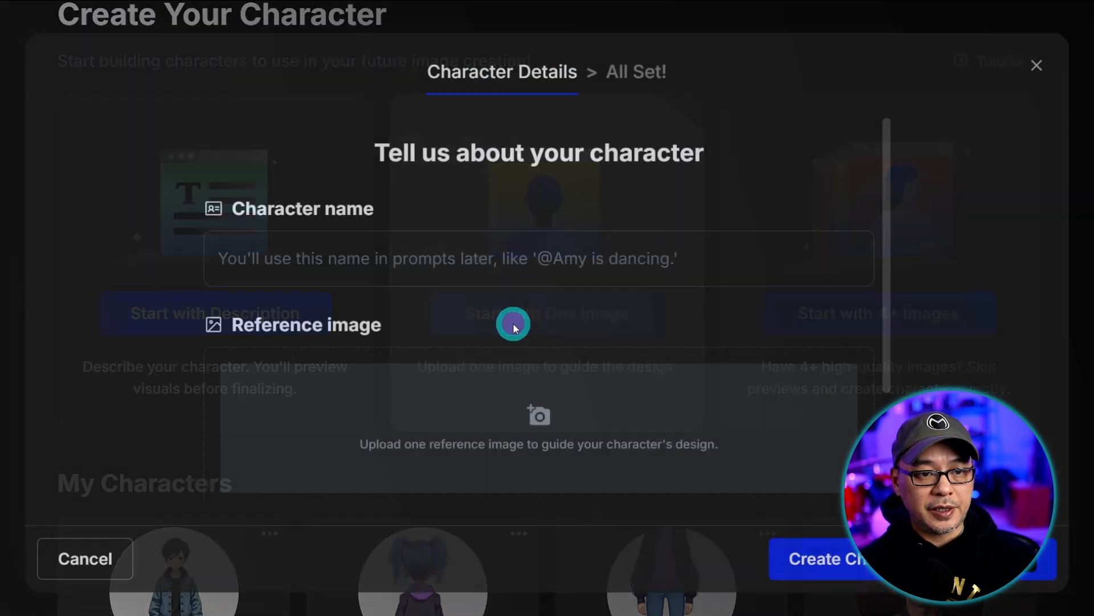
click(461, 261)
text(Lyra)
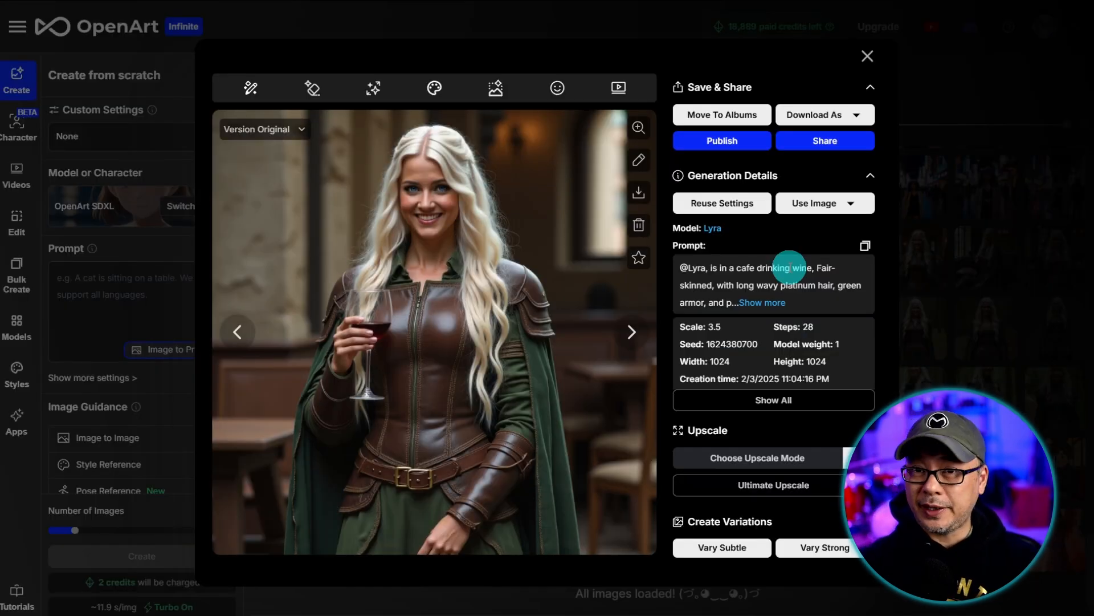
- Enlarge the generated Lyra image and look through the following images for character consistency
click(639, 128)
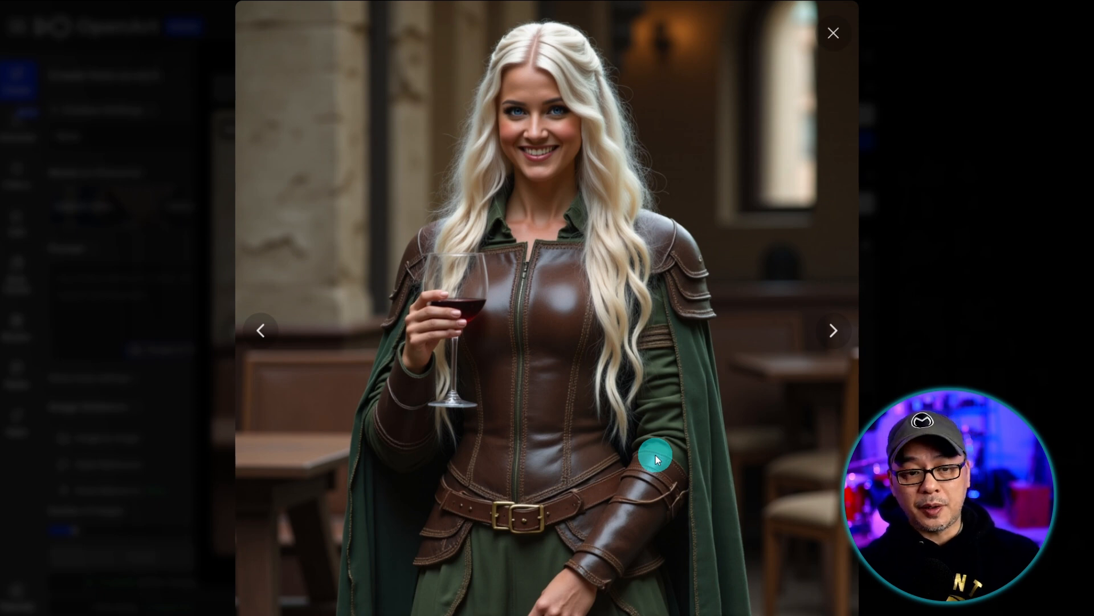
key(Right)
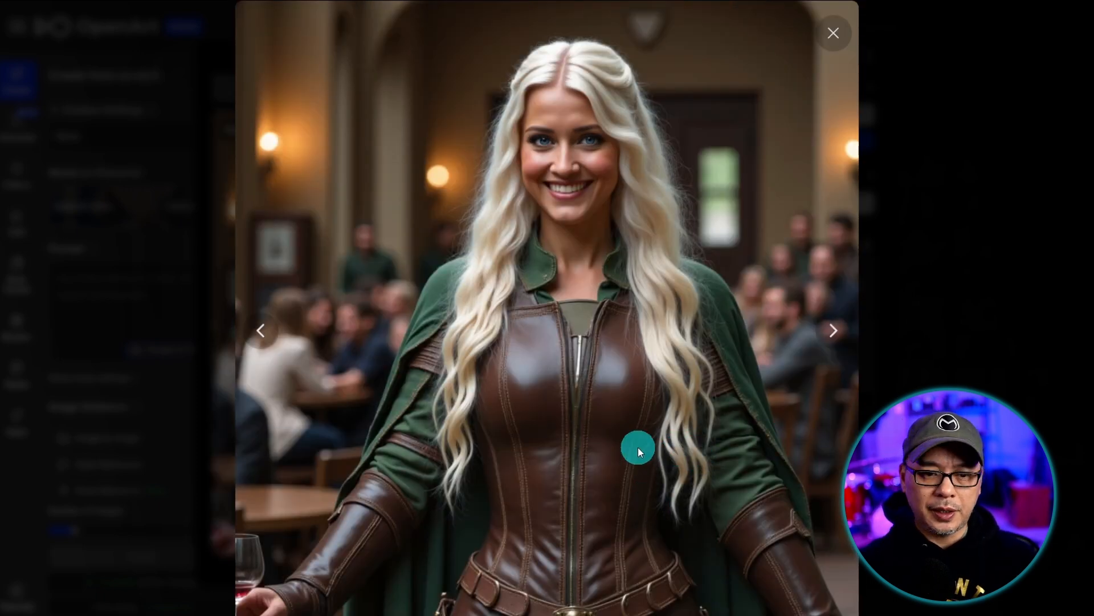
key(Right)
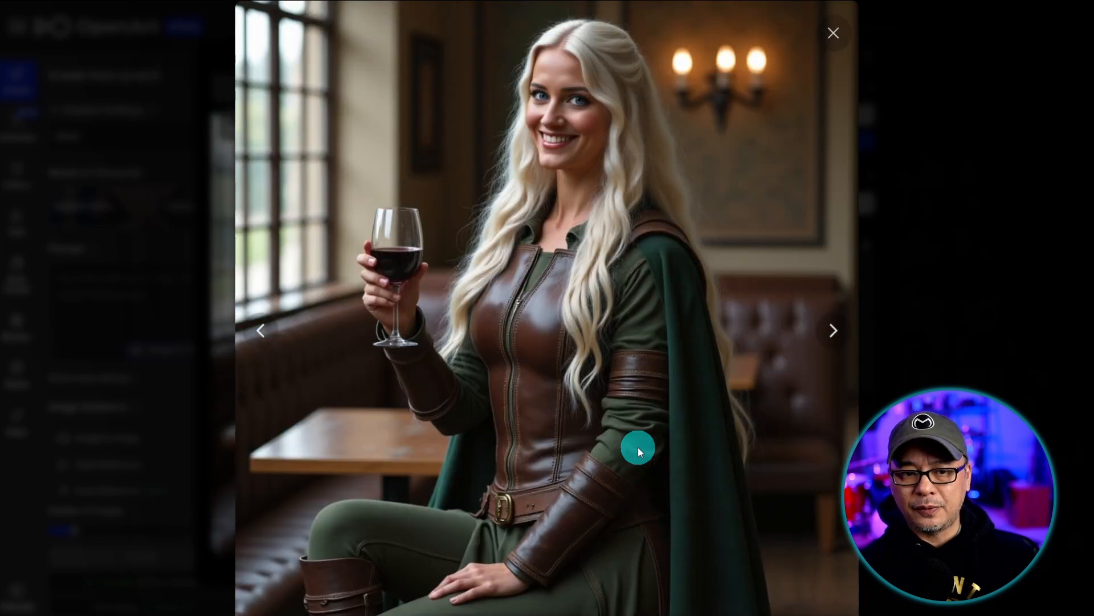
key(Right)
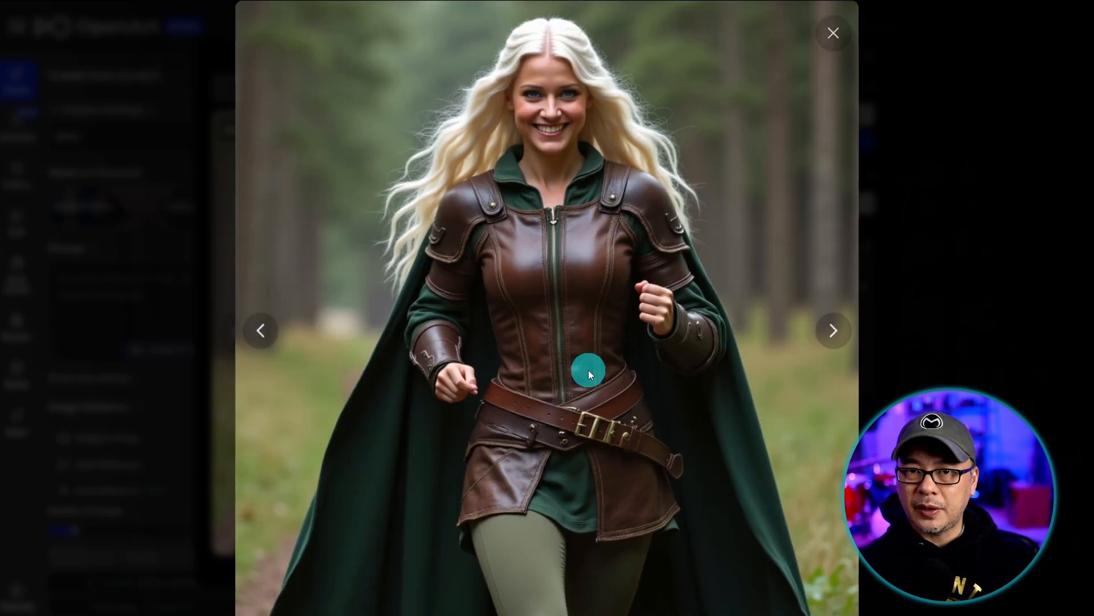
key(Right)
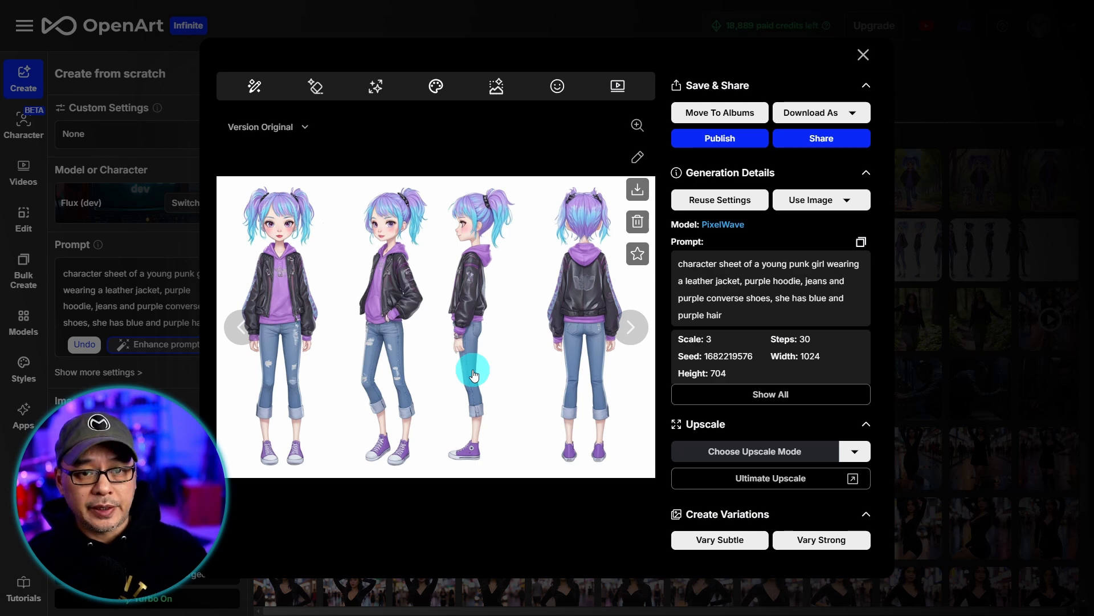
- Enlarge the punk girl character sheet and highlight its prompt describing her leather jacket, purple hoodie, jeans and converse shoes
click(637, 125)
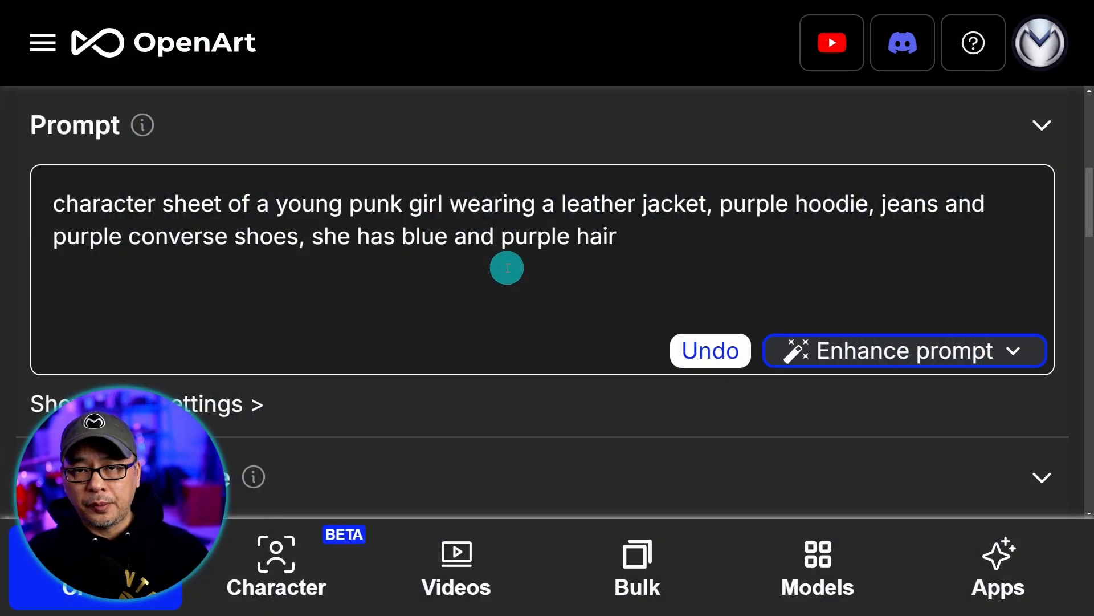
drag(61, 199, 707, 272)
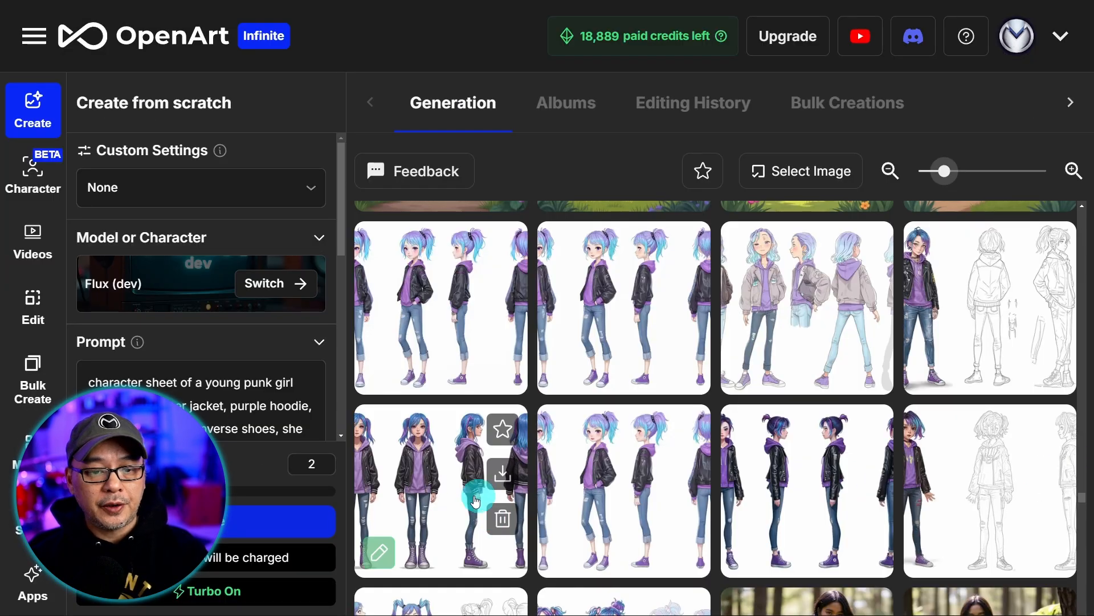
- Open the PixelWave punk girl character sheet from the generated images and send it to Ultimate Upscale
click(587, 456)
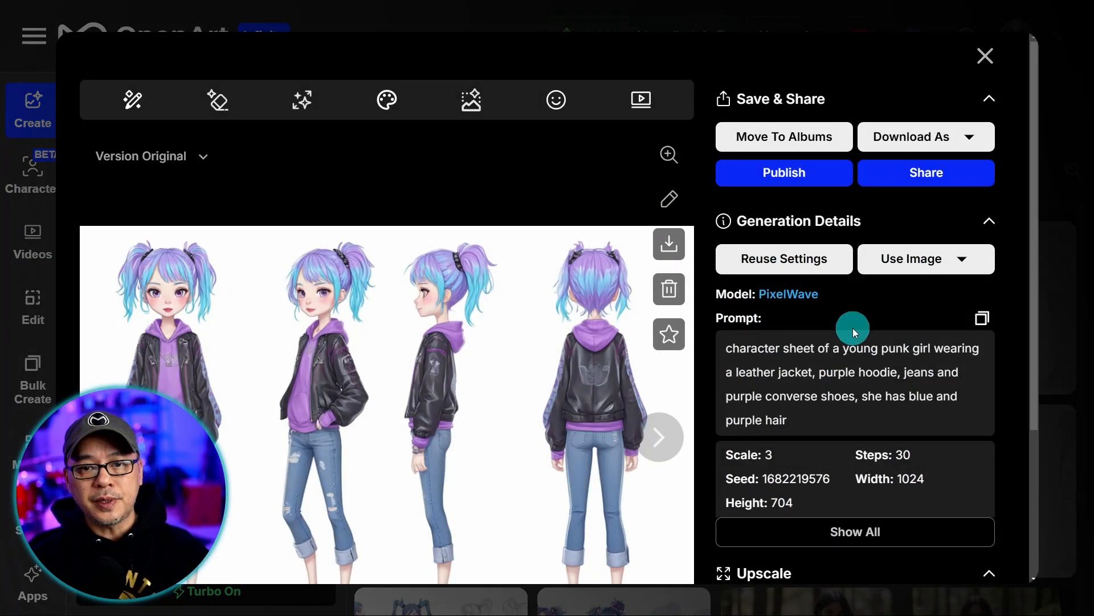
scroll(884, 294, down, 4)
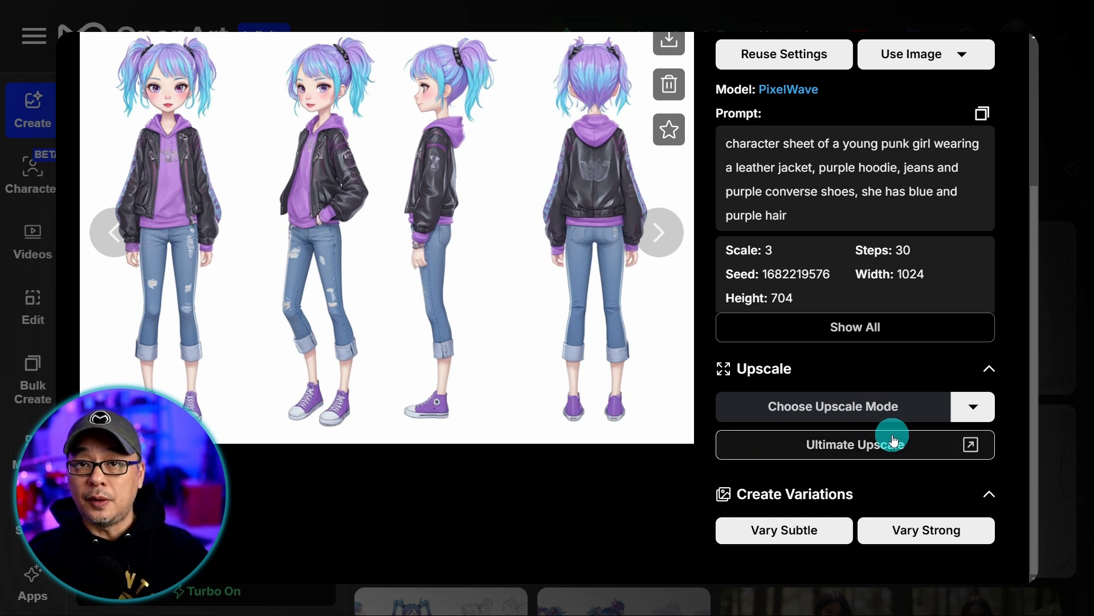
click(832, 445)
- Check the uploaded character sheet and read the descriptions of the Precise and Refined upscale modes
scroll(806, 273, down, 3)
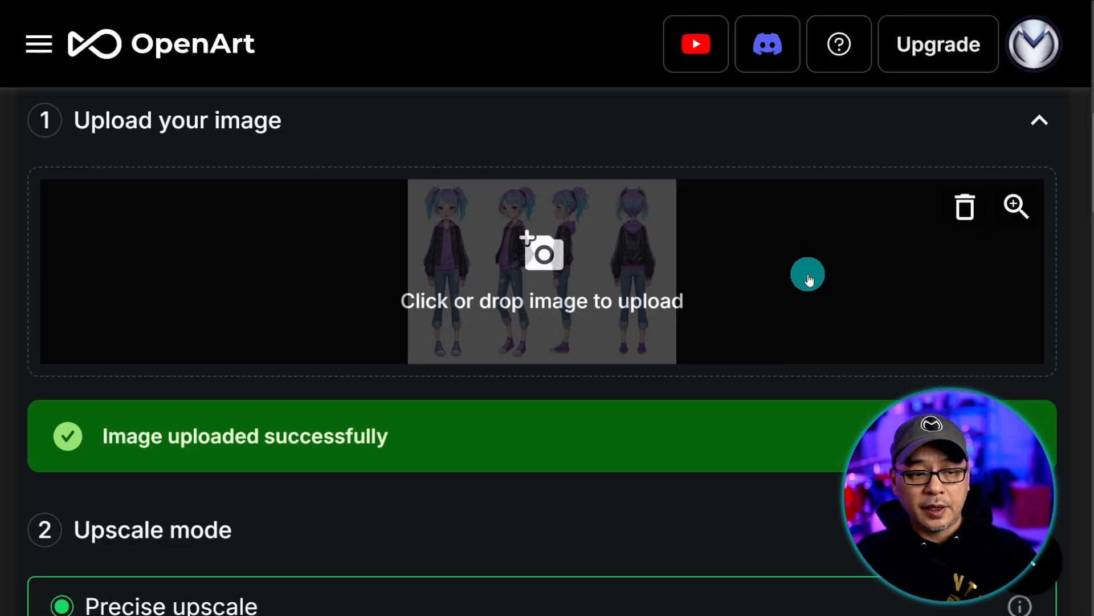
scroll(758, 272, down, 4)
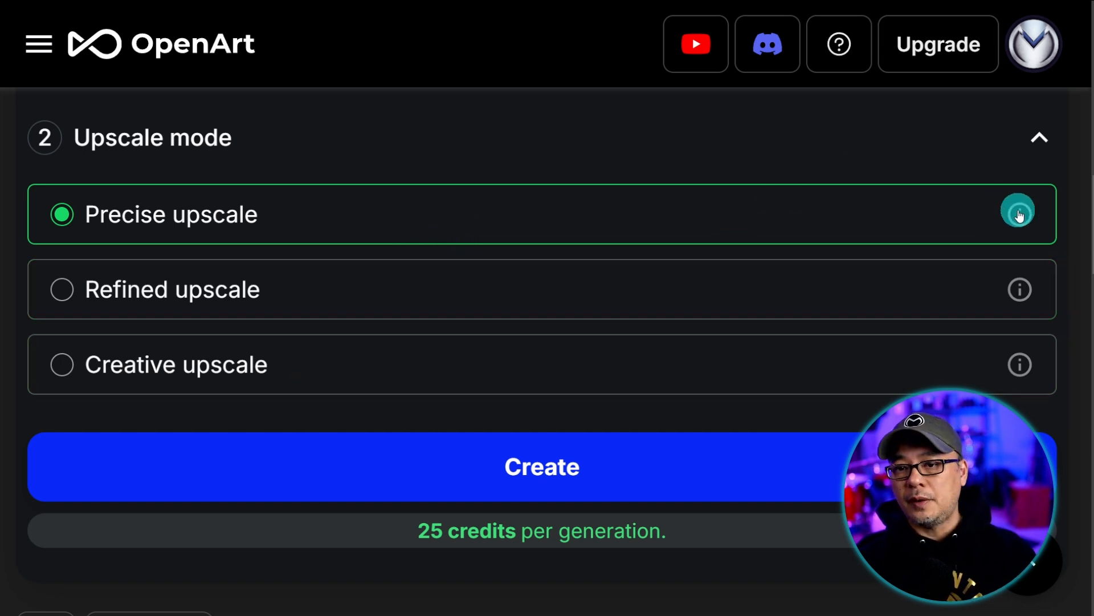
mouse_move(1026, 220)
mouse_move(1020, 301)
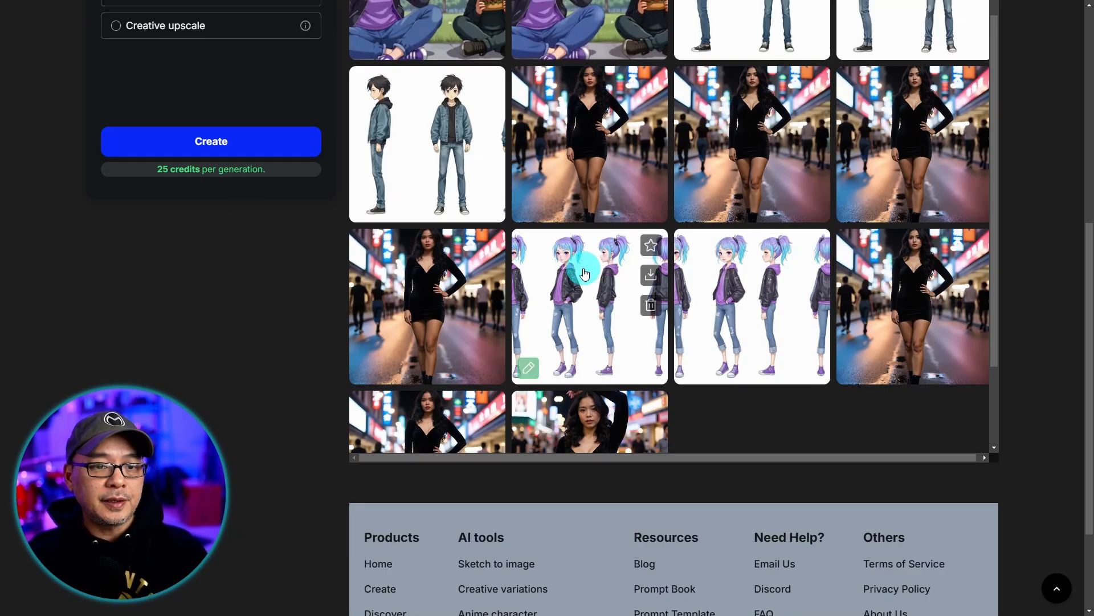
- Open the Refined Upscale version of the punk girl character sheet in the image editor
click(584, 273)
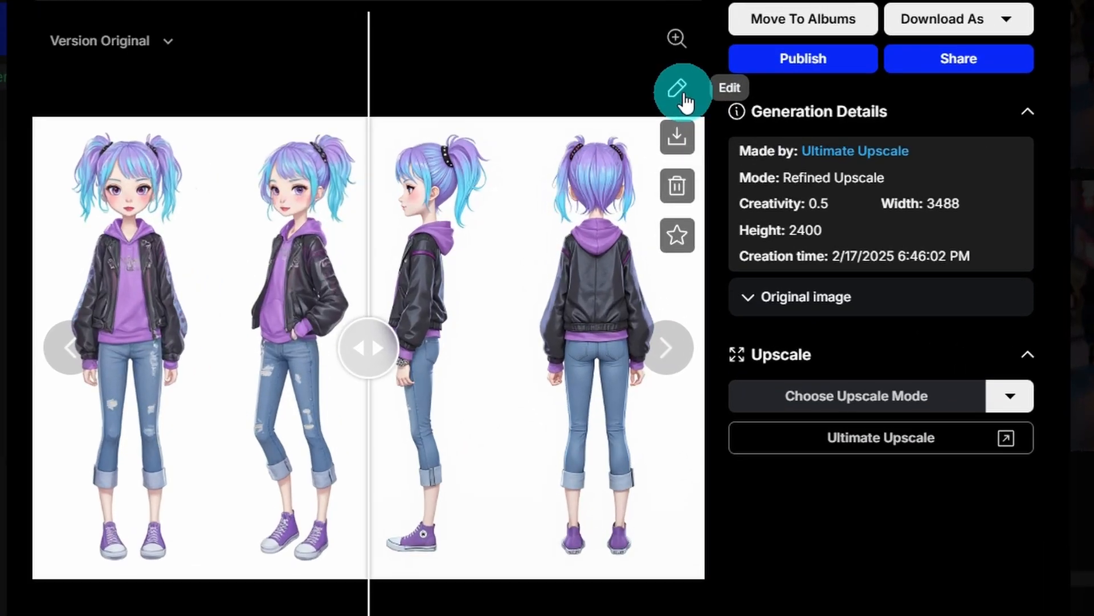
click(631, 182)
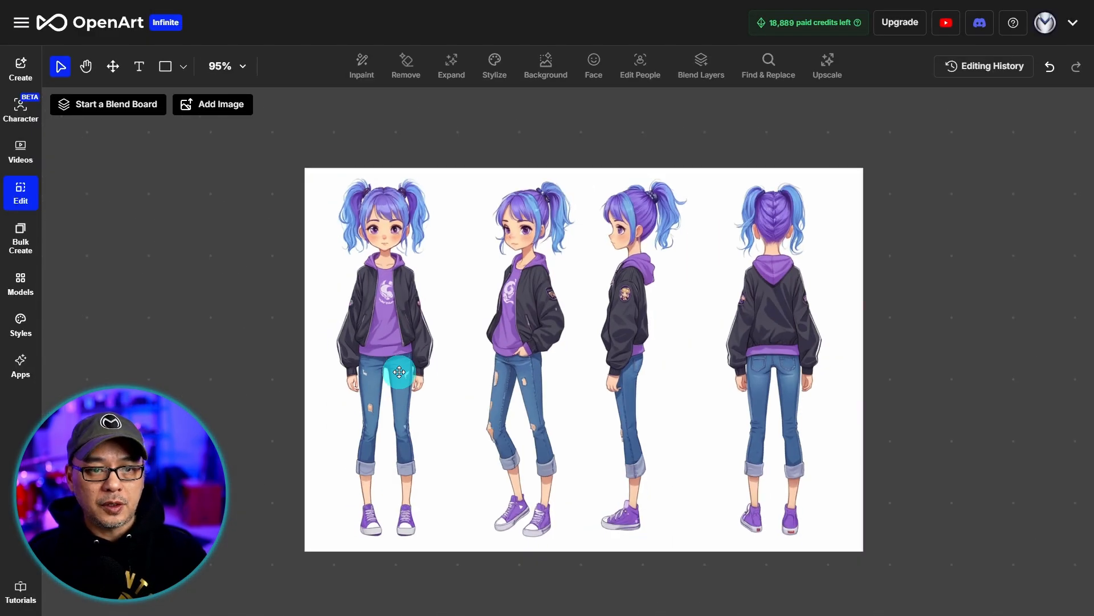
- Use the Remove tool to erase the skin-coloured knee hole and the white thigh tear from the front-view figure's jeans
scroll(399, 372, up, 4)
scroll(399, 371, up, 3)
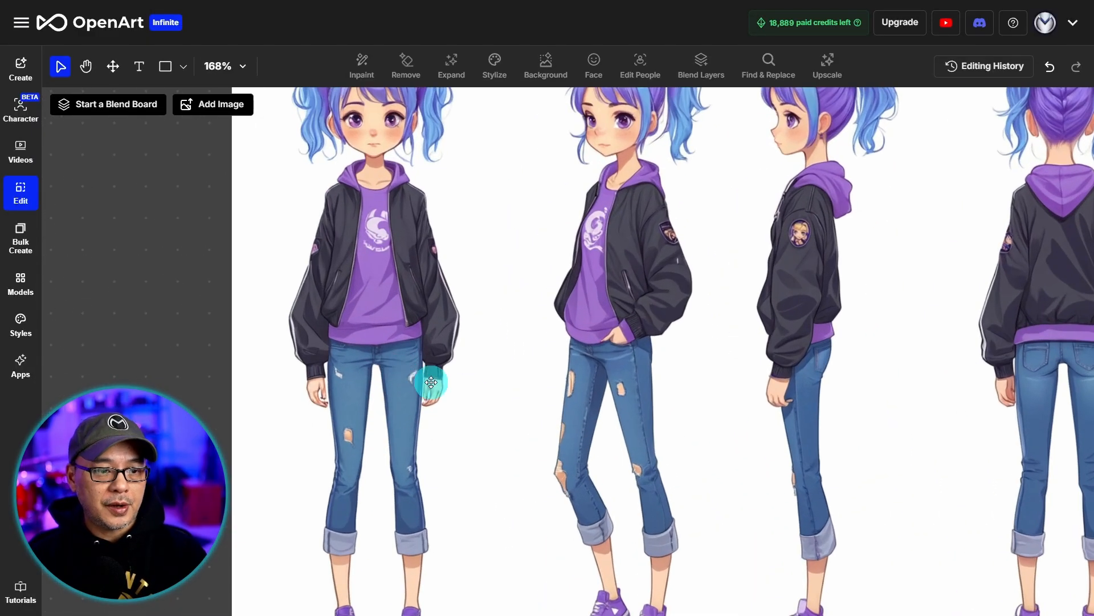
drag(476, 408, 590, 264)
scroll(588, 265, up, 6)
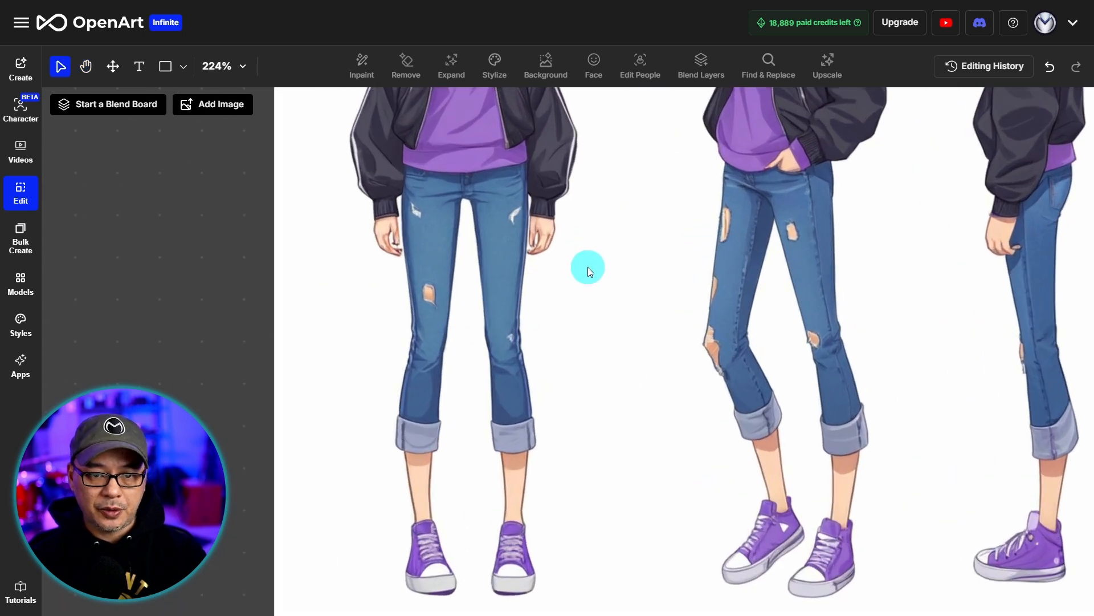
click(587, 267)
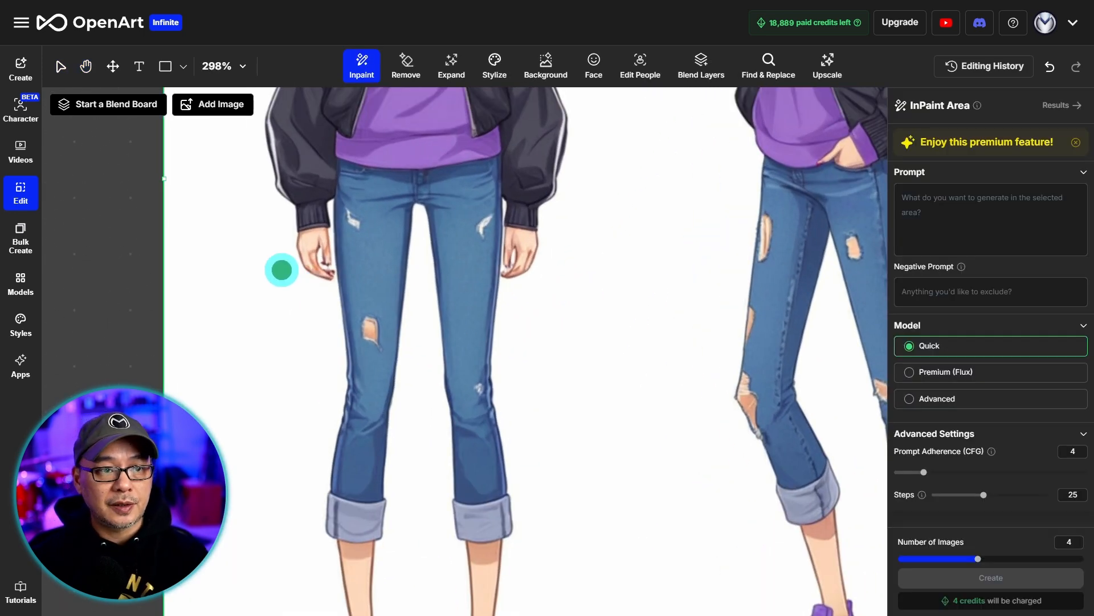
key(h)
drag(272, 295, 422, 261)
scroll(547, 239, up, 6)
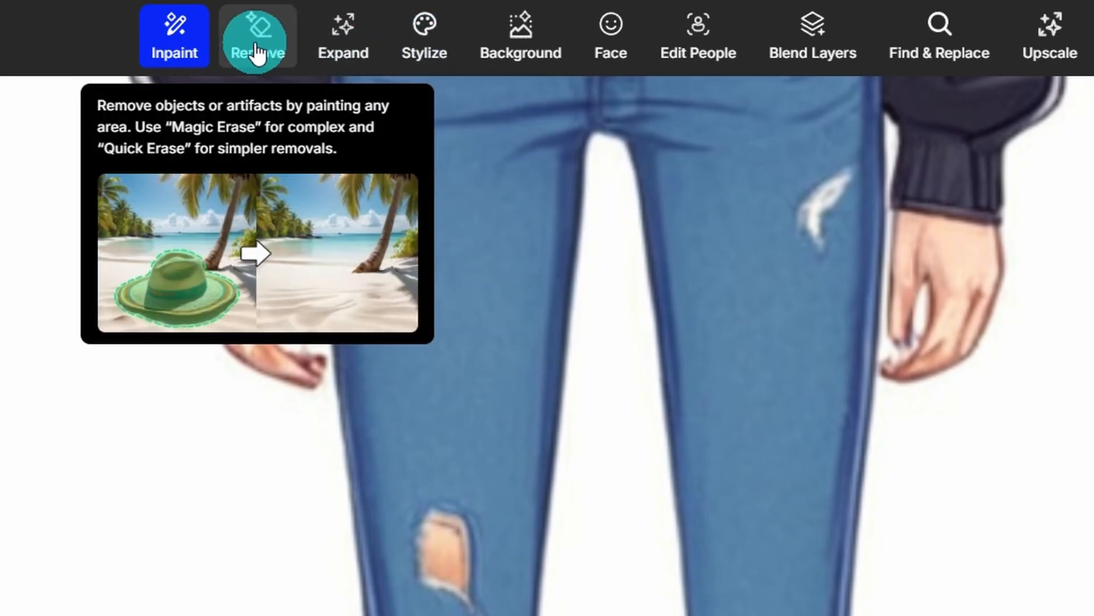
click(263, 51)
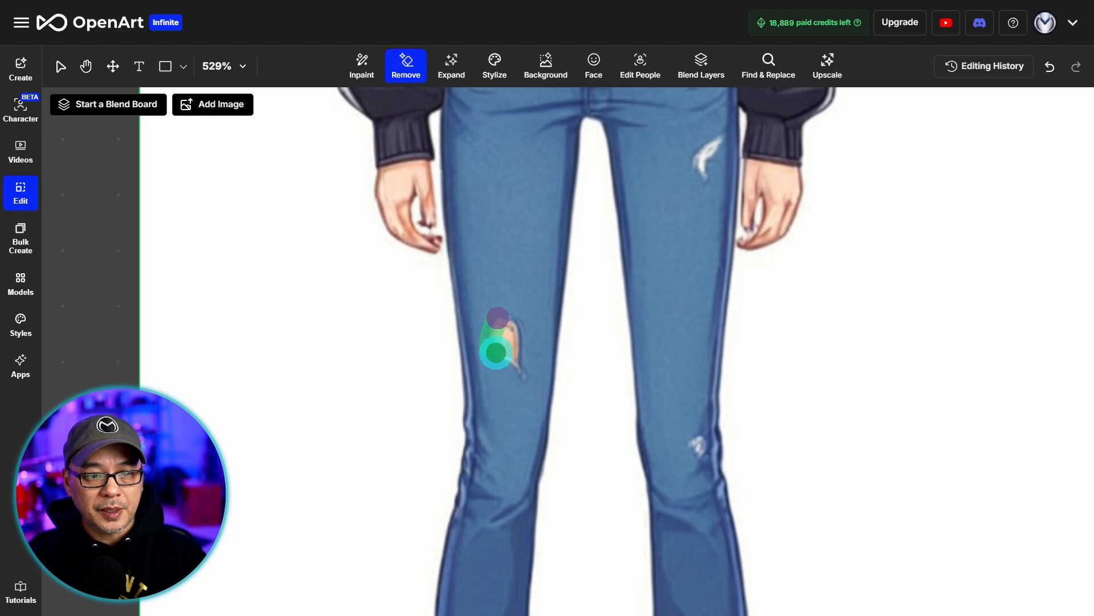
drag(507, 325, 505, 336)
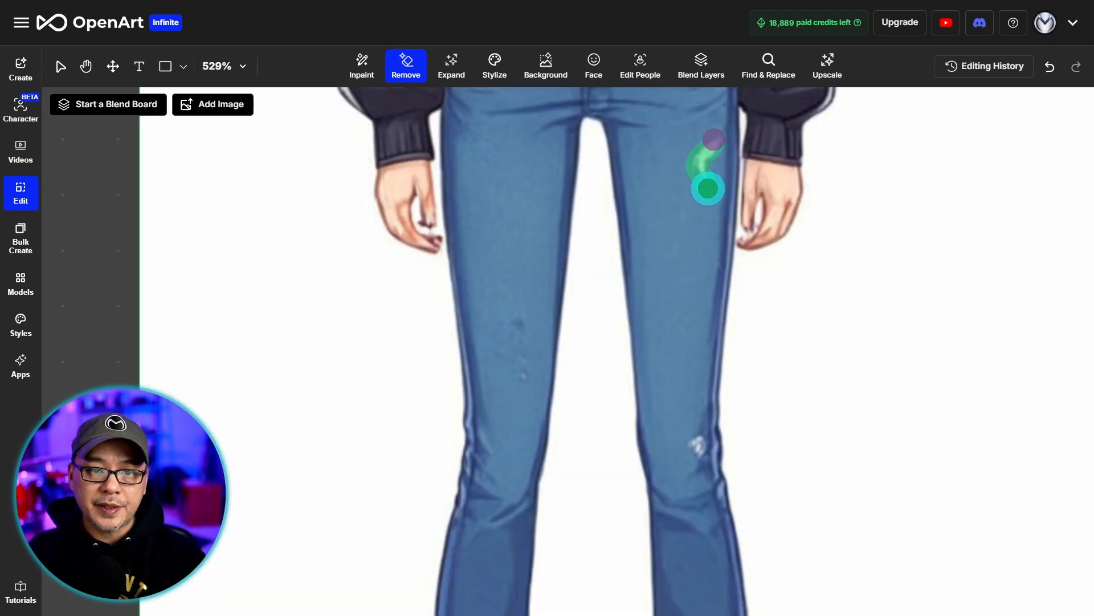
drag(680, 166, 679, 170)
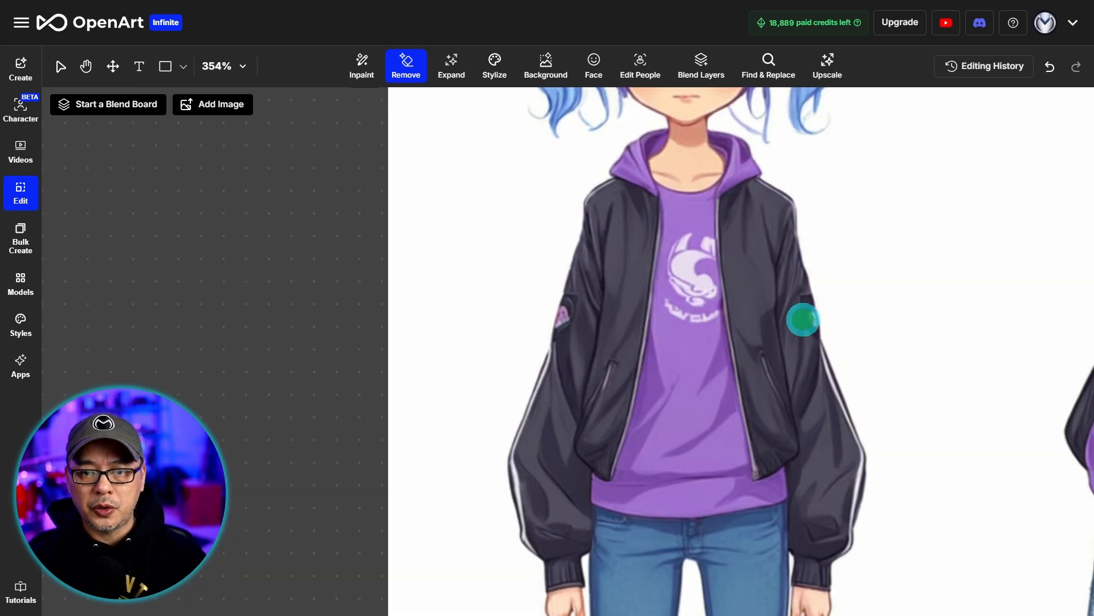
- Examine the Remove tool's Quick Erase and Magic Erase options beside the character sheet
key(h)
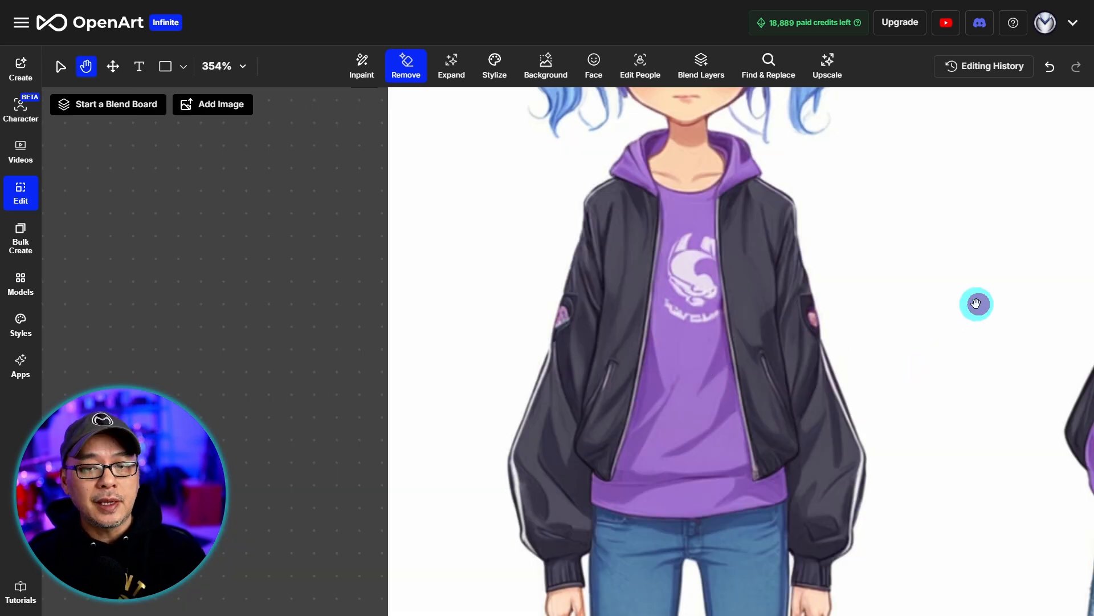
drag(979, 304, 331, 329)
scroll(908, 320, down, 4)
key(h)
drag(977, 302, 537, 291)
key(v)
drag(947, 294, 456, 296)
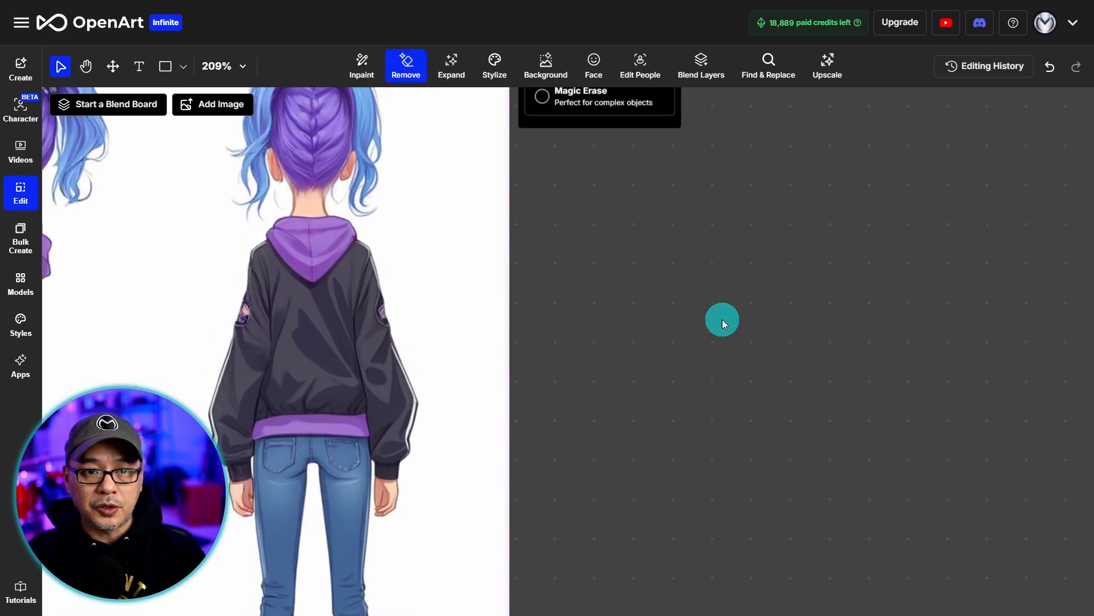
scroll(696, 353, up, 5)
scroll(693, 359, down, 2)
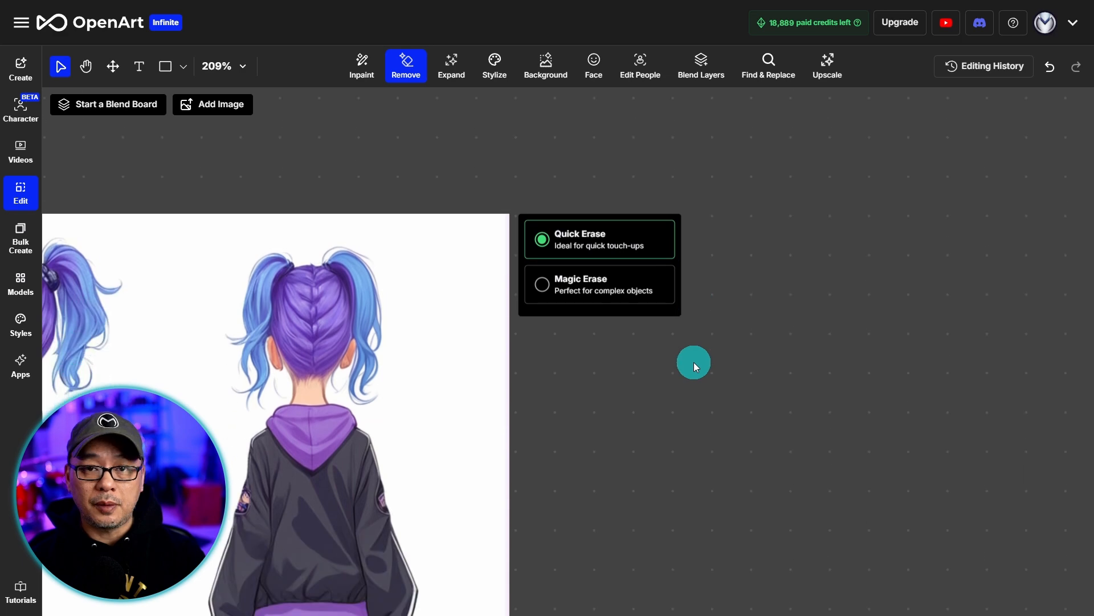
scroll(693, 361, up, 1)
scroll(693, 362, down, 3)
scroll(689, 367, up, 5)
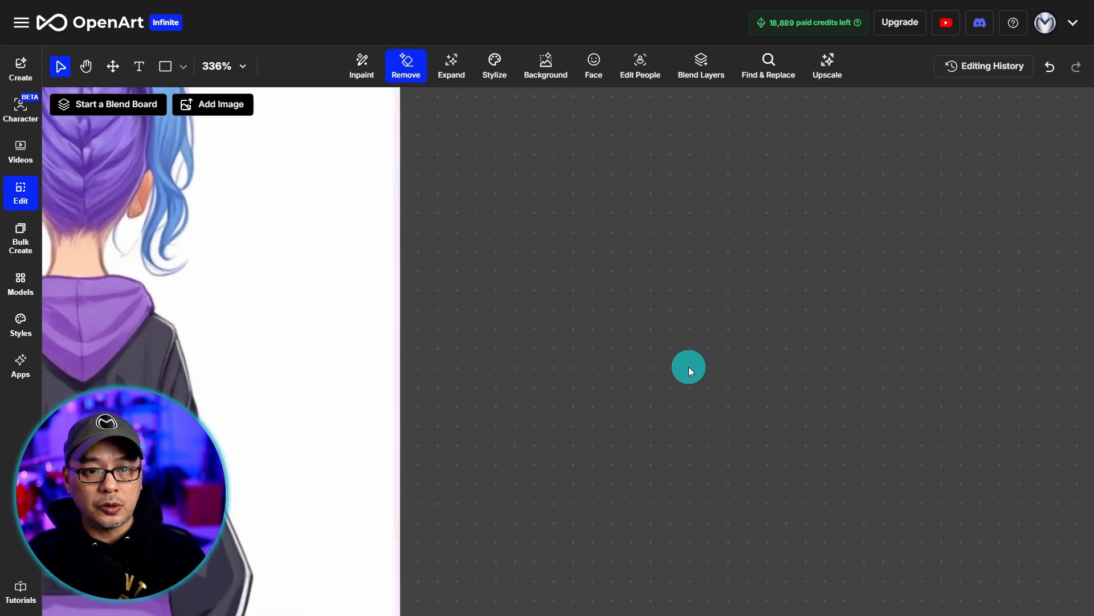
scroll(688, 369, down, 11)
scroll(684, 383, up, 10)
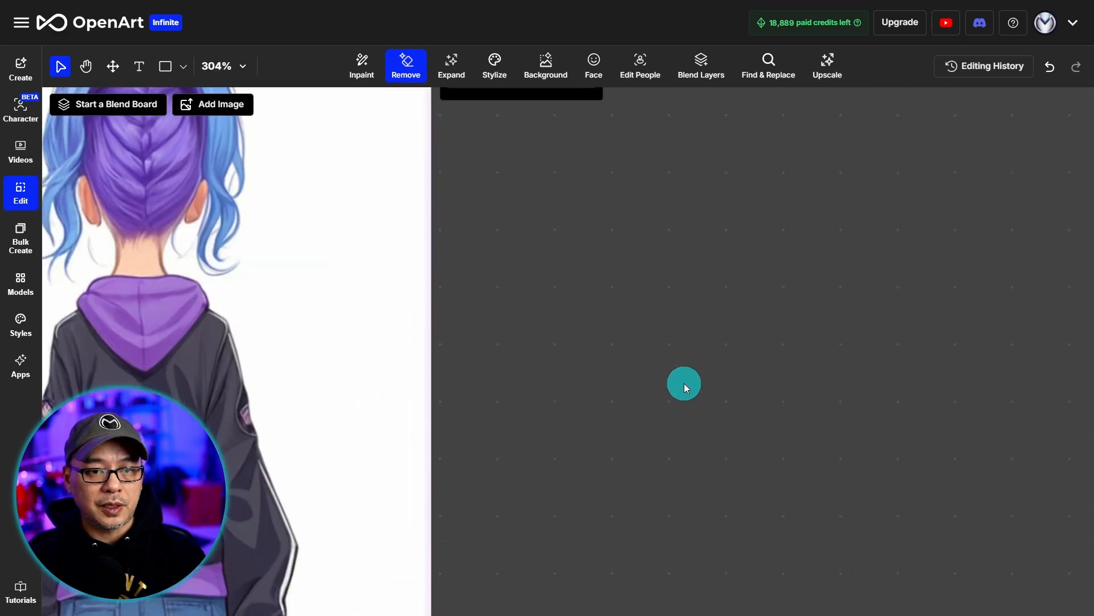
scroll(684, 383, down, 5)
scroll(751, 389, up, 4)
scroll(750, 389, up, 4)
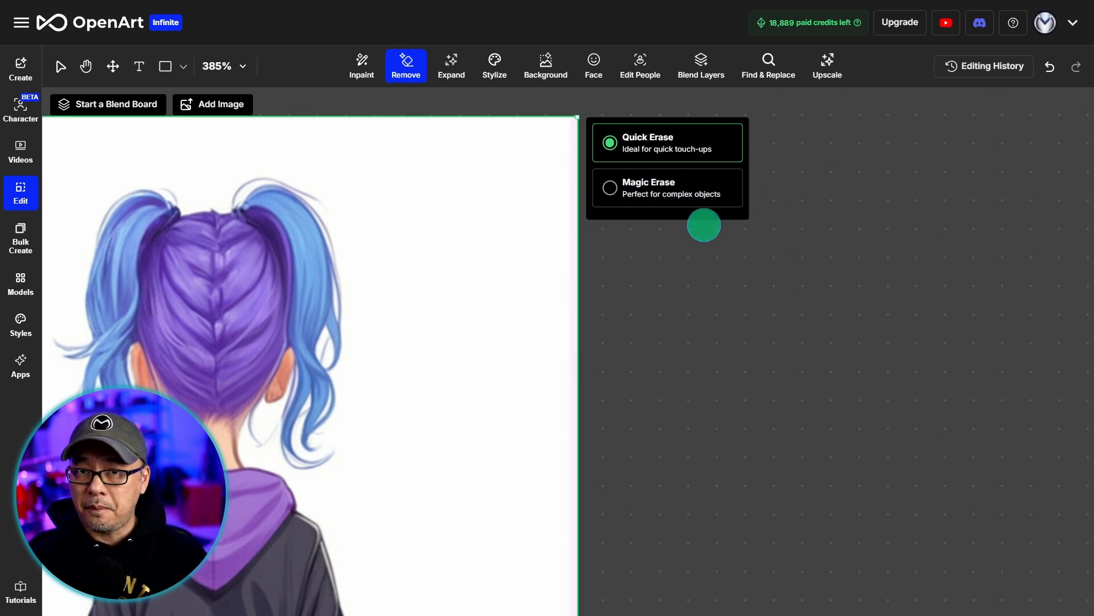
- Use the Remove tool to erase the patches from both jacket sleeves of the front-view figure
click(705, 230)
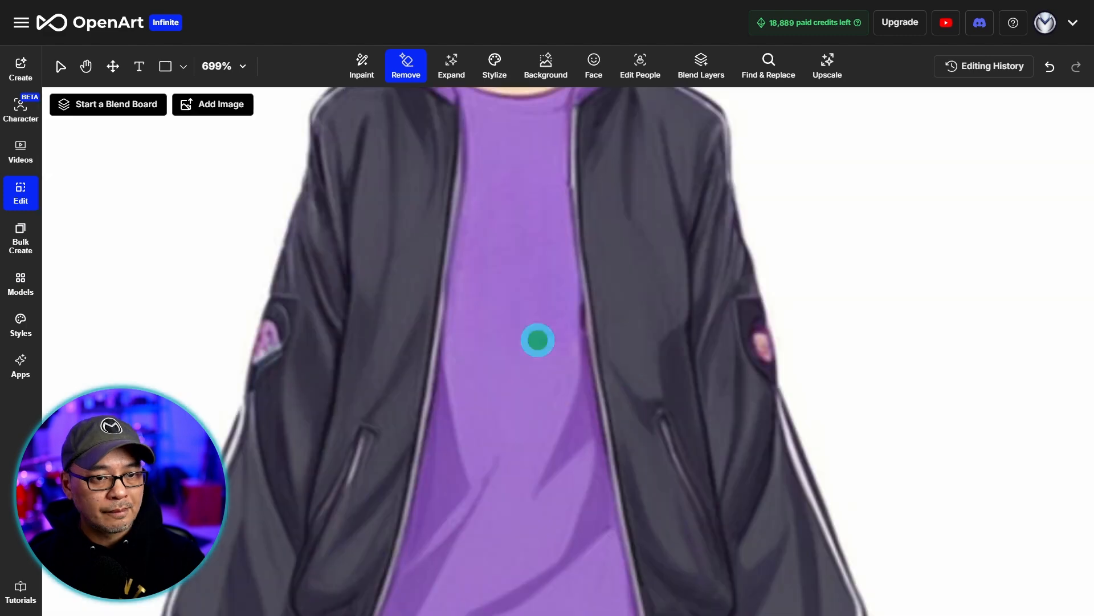
drag(761, 294, 726, 378)
drag(285, 311, 264, 356)
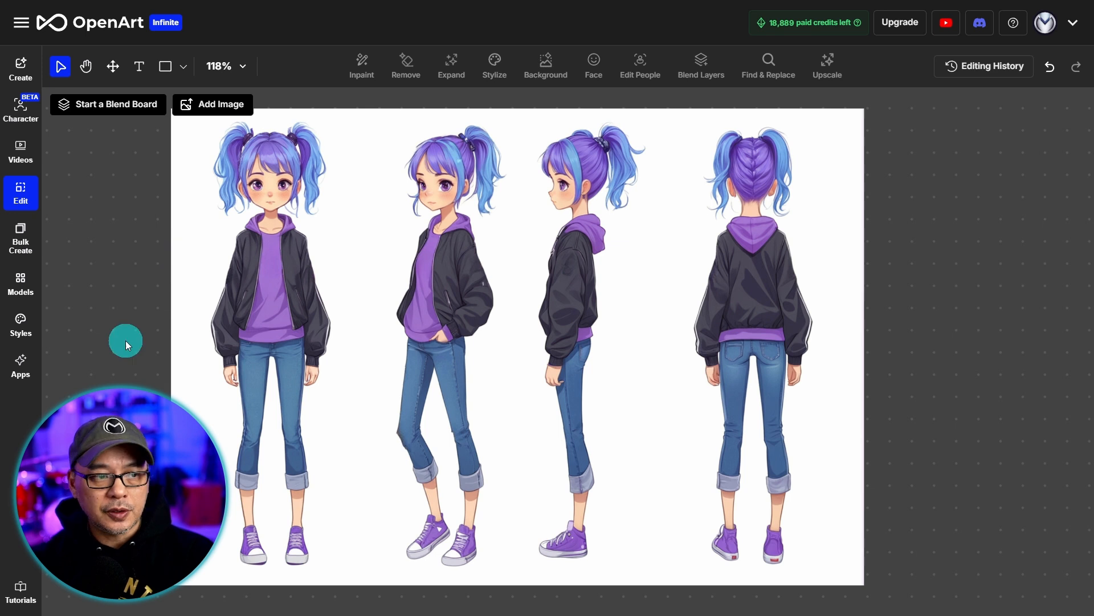
- Make copies of the cleaned character sheet beside the original on the canvas
click(207, 223)
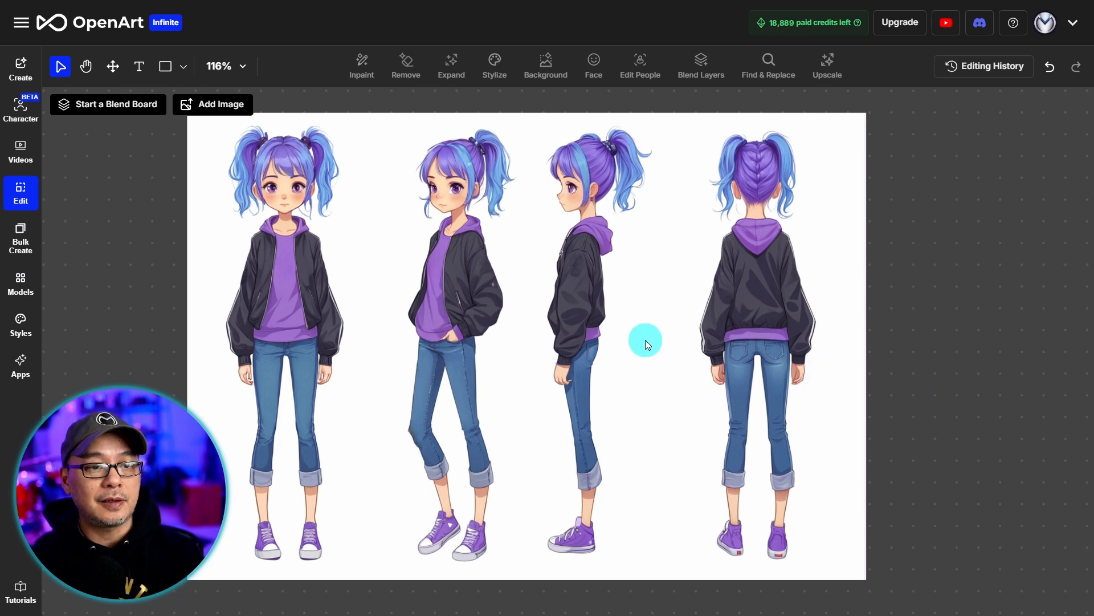
scroll(646, 341, down, 3)
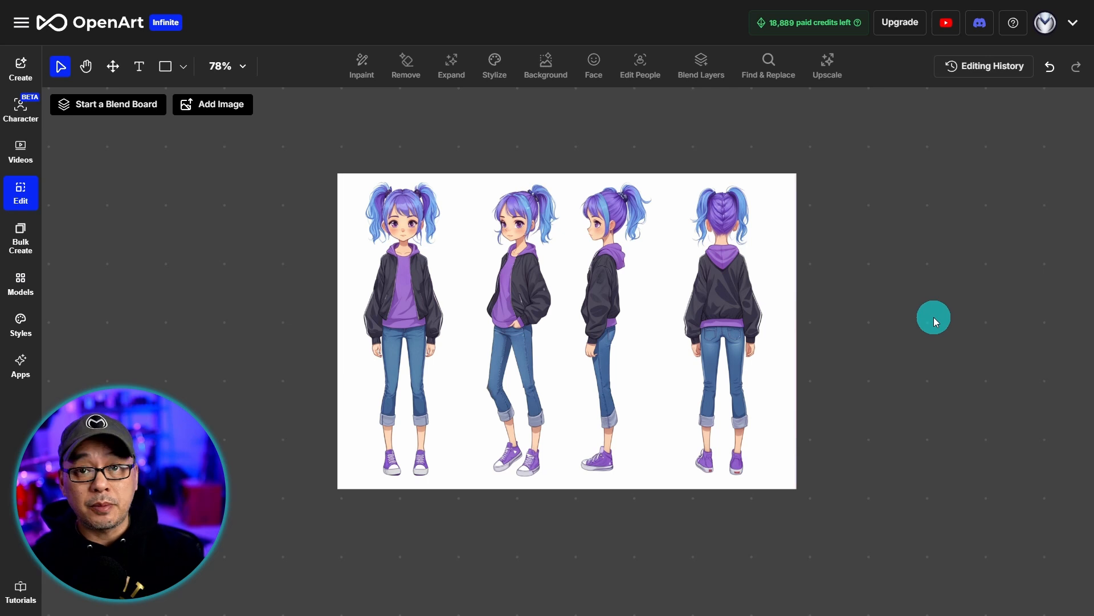
scroll(912, 301, down, 3)
drag(911, 300, 548, 254)
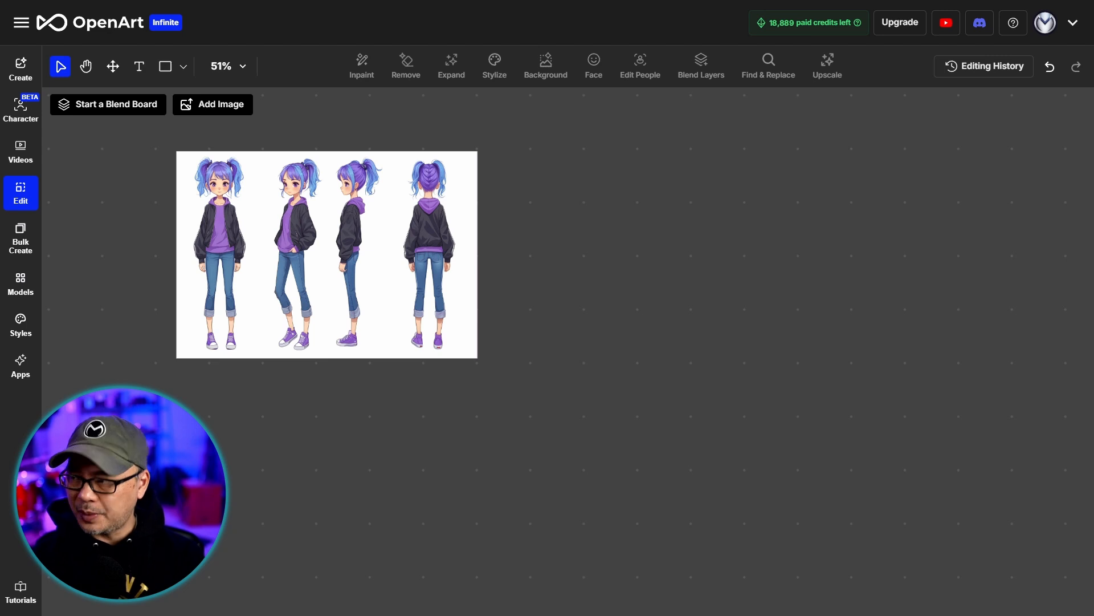
drag(701, 348, 596, 236)
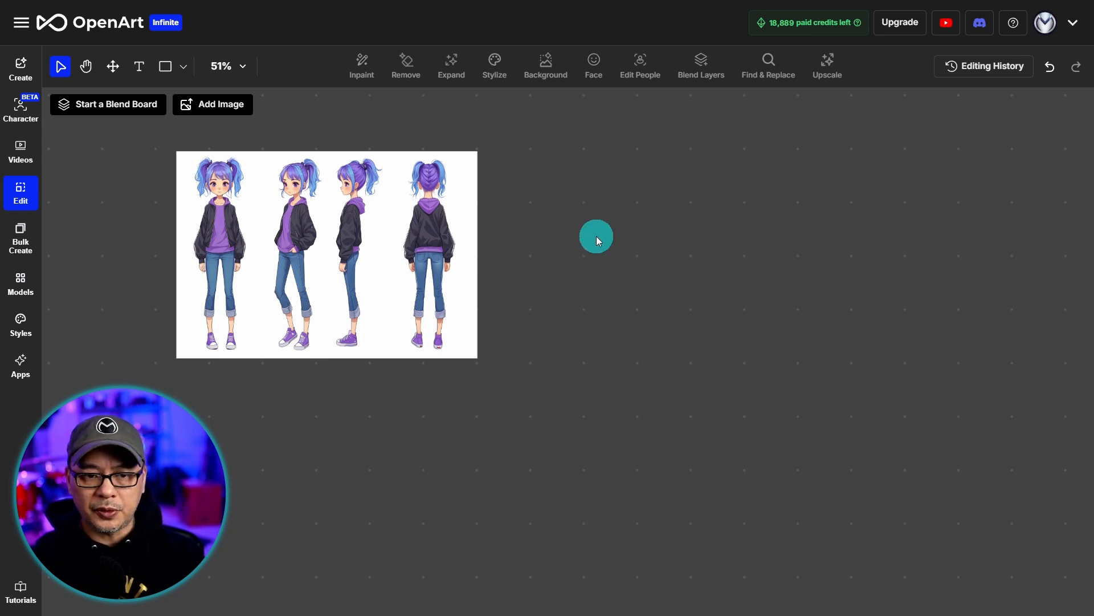
drag(467, 254, 410, 252)
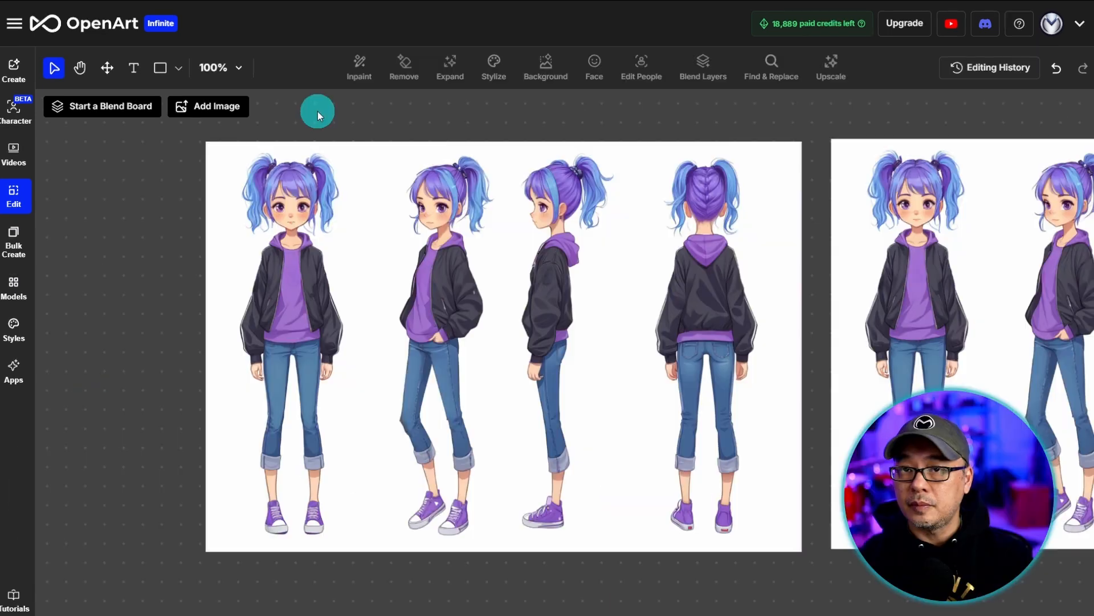
- Crop one copy of the character sheet down to the front-view figure
click(407, 214)
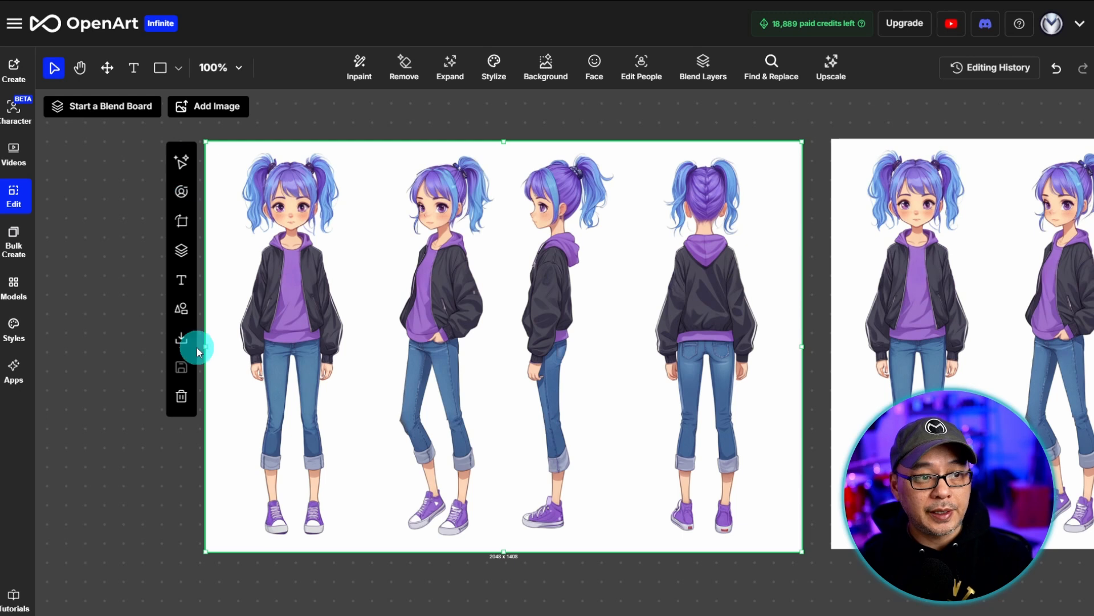
click(183, 221)
click(116, 223)
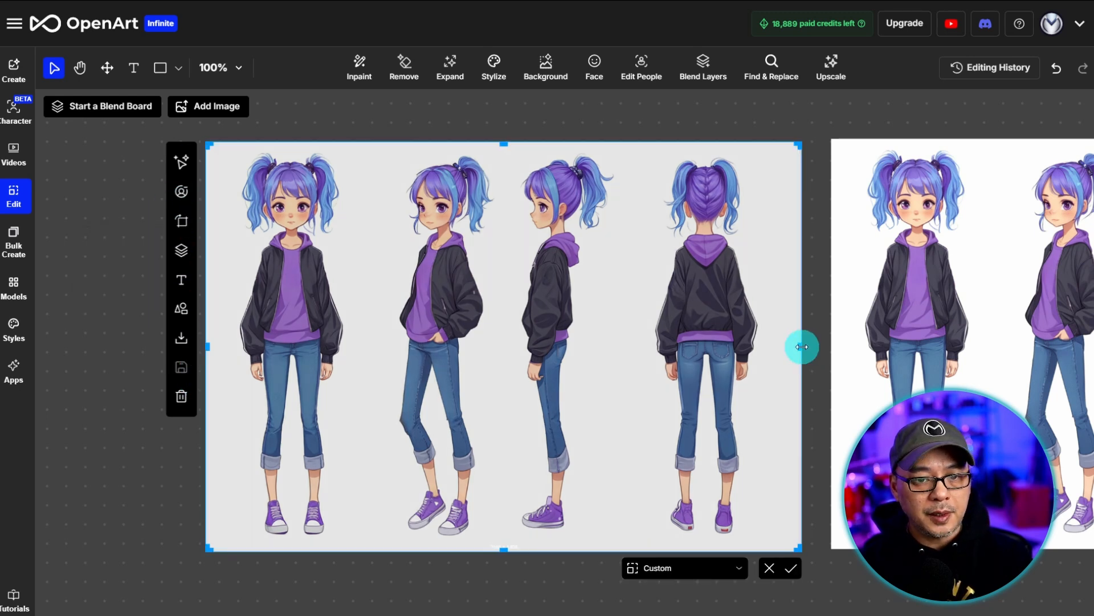
drag(802, 345, 392, 344)
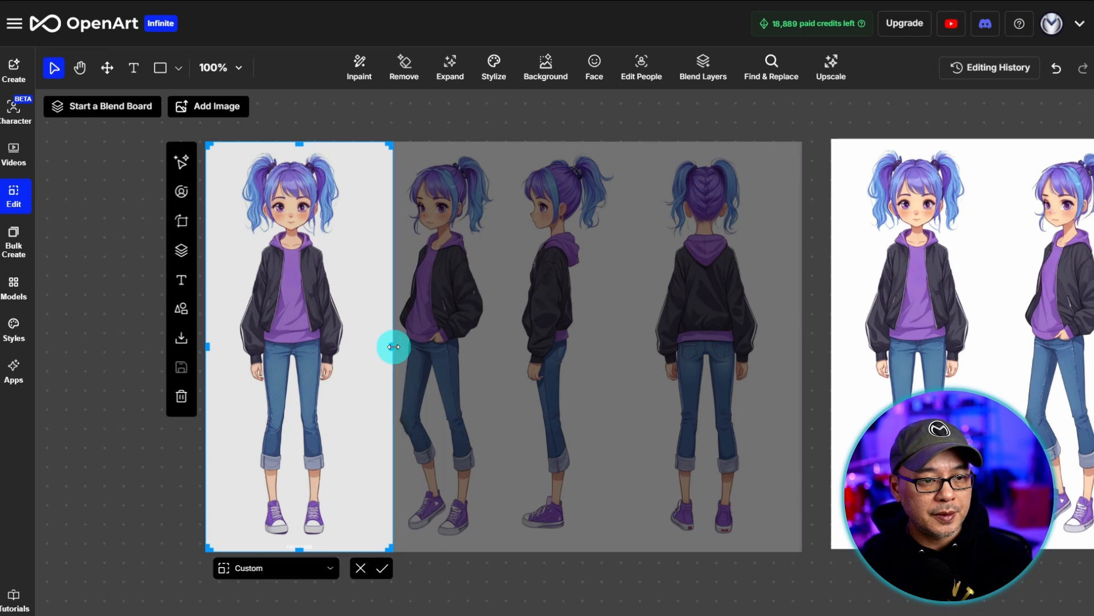
click(384, 569)
- Crop the remaining sheet copies to a single pose each and download the front-view image to the computer
key(h)
drag(729, 398, 251, 378)
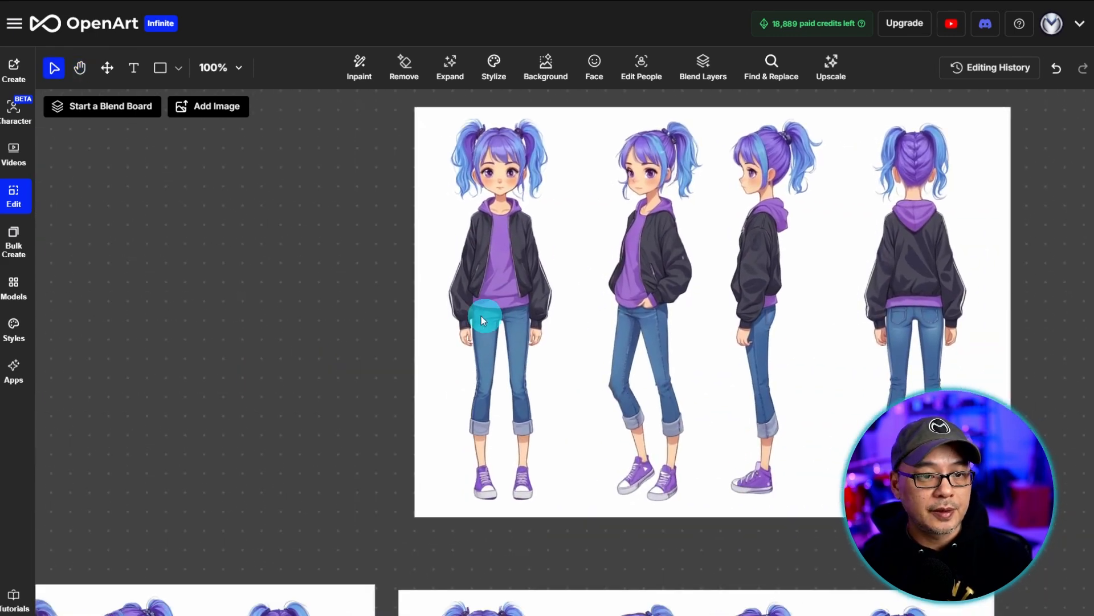
click(483, 317)
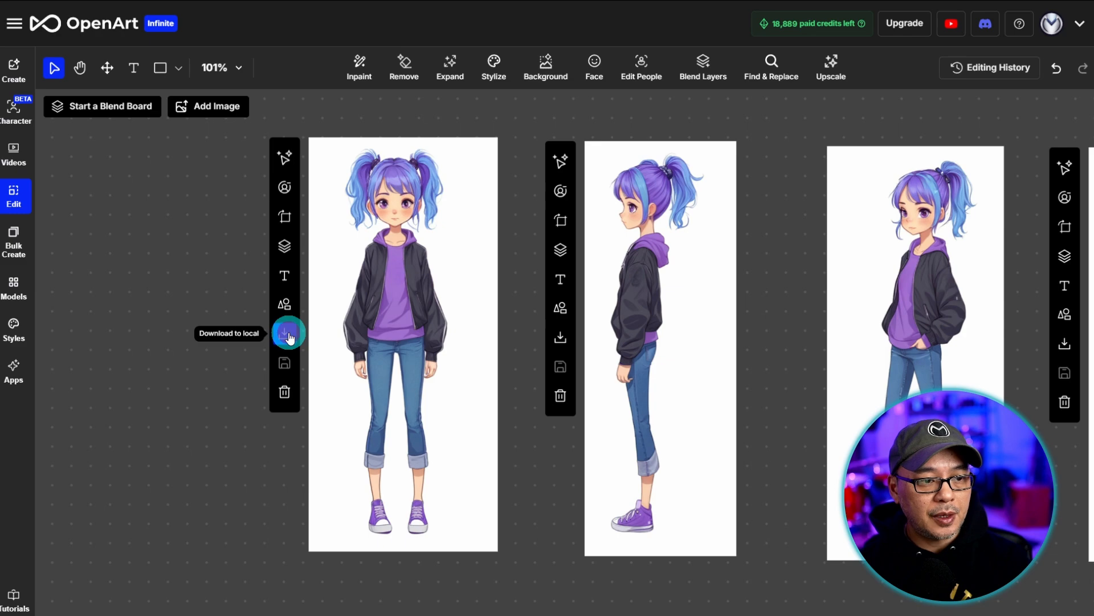
click(286, 335)
click(255, 356)
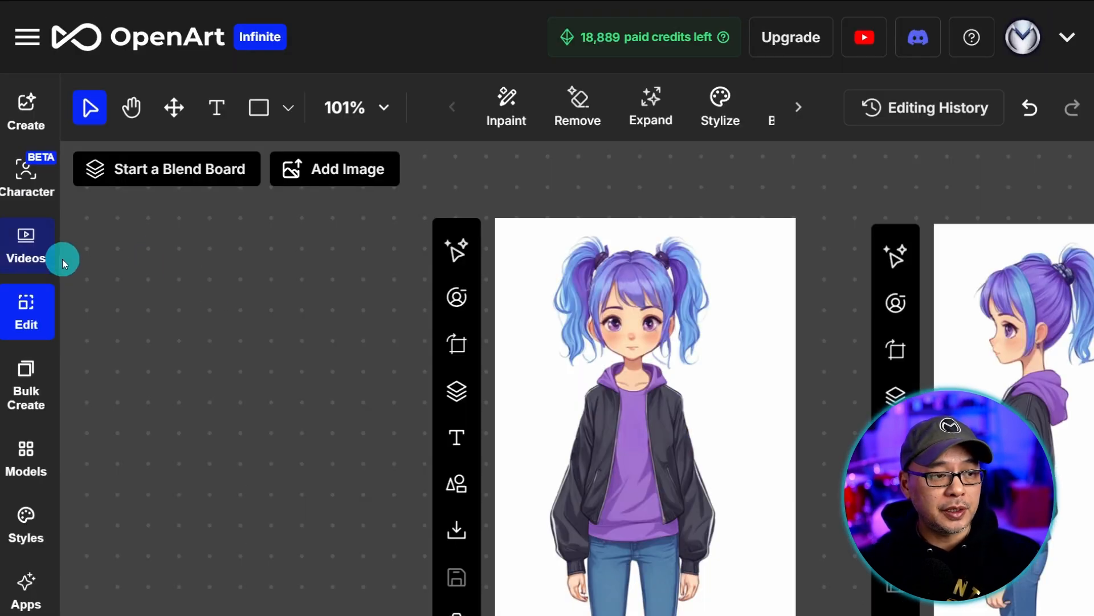
- Start an image-to-video generation with the Kling model and upload the cropped front-view image of the girl
click(31, 246)
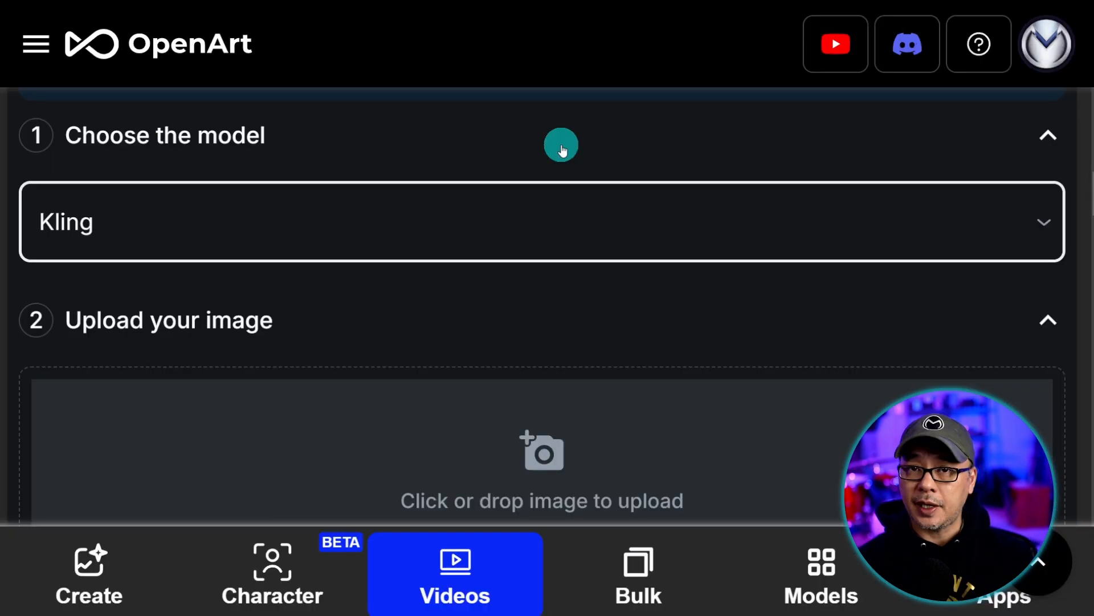
click(385, 228)
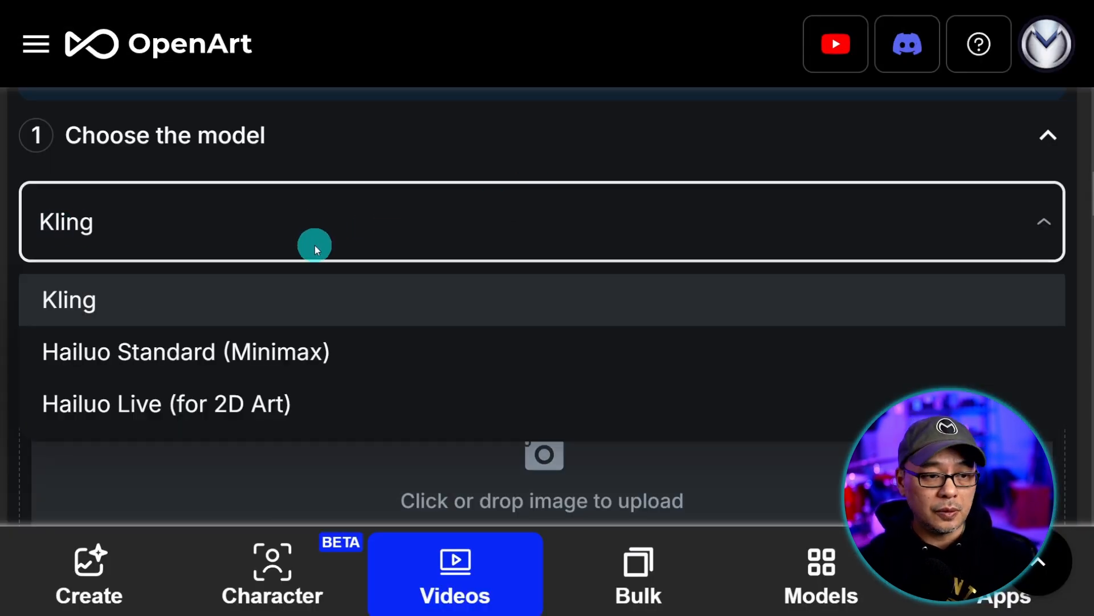
click(635, 122)
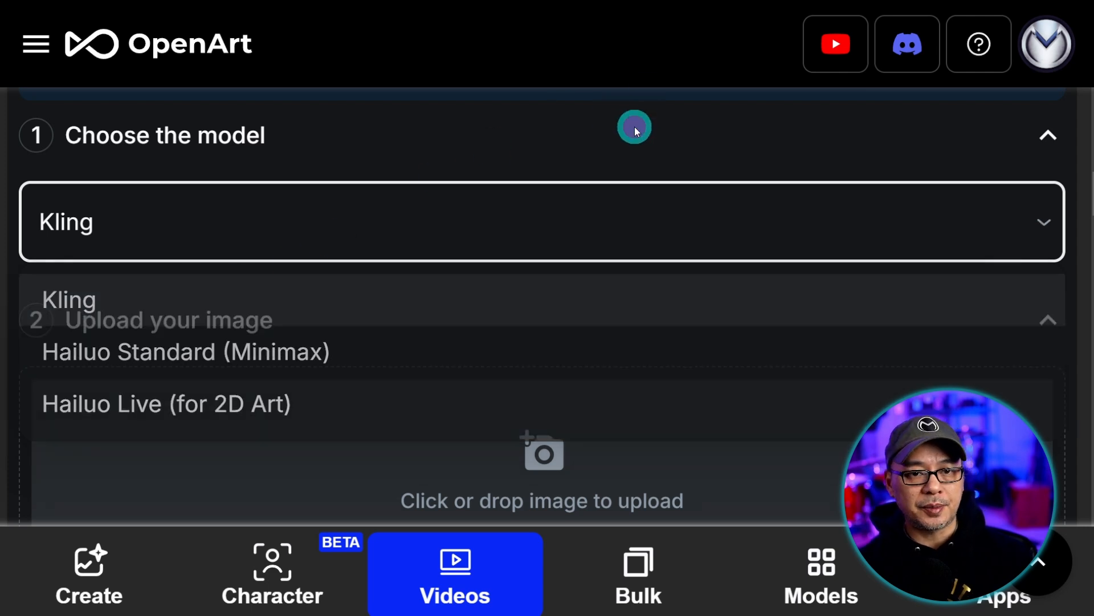
scroll(637, 134, down, 3)
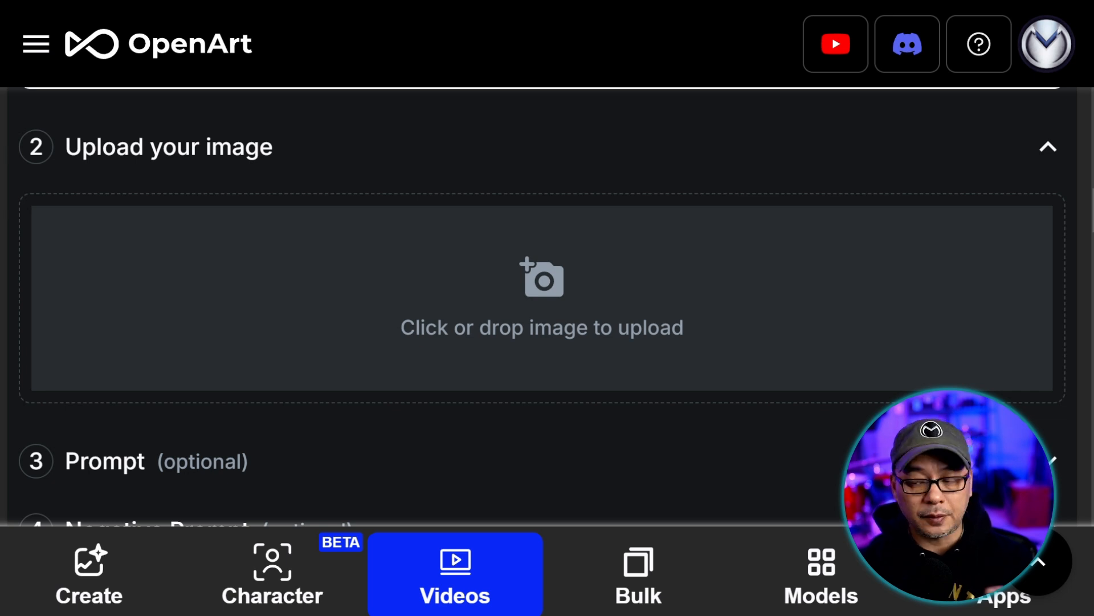
drag(684, 281, 678, 279)
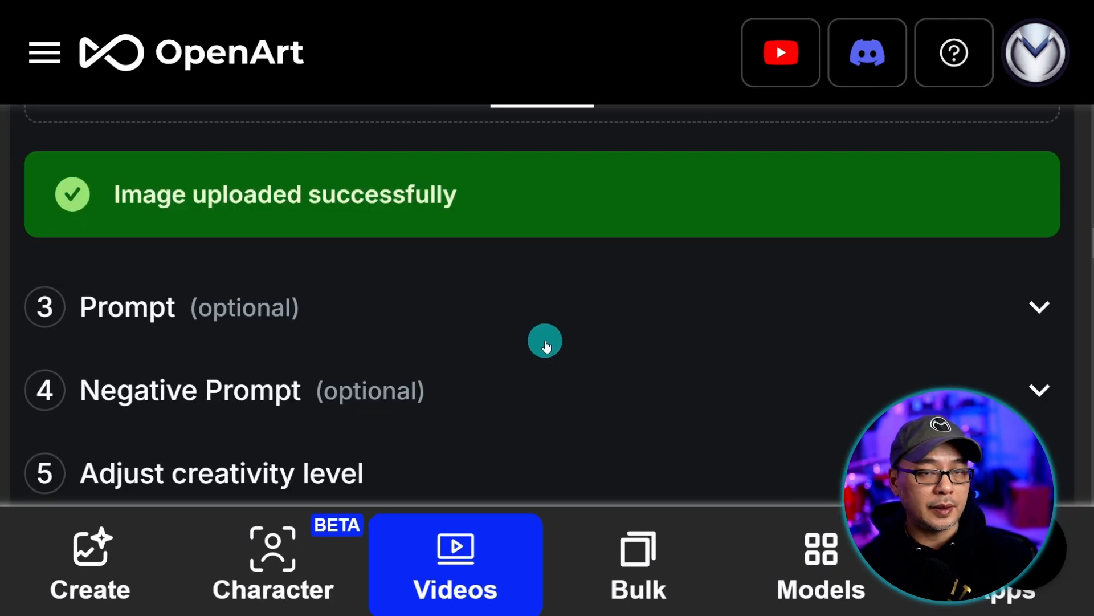
- Enter the video prompt "a girl poses like a model in multiple poses in as she laughs and smiles"
click(378, 307)
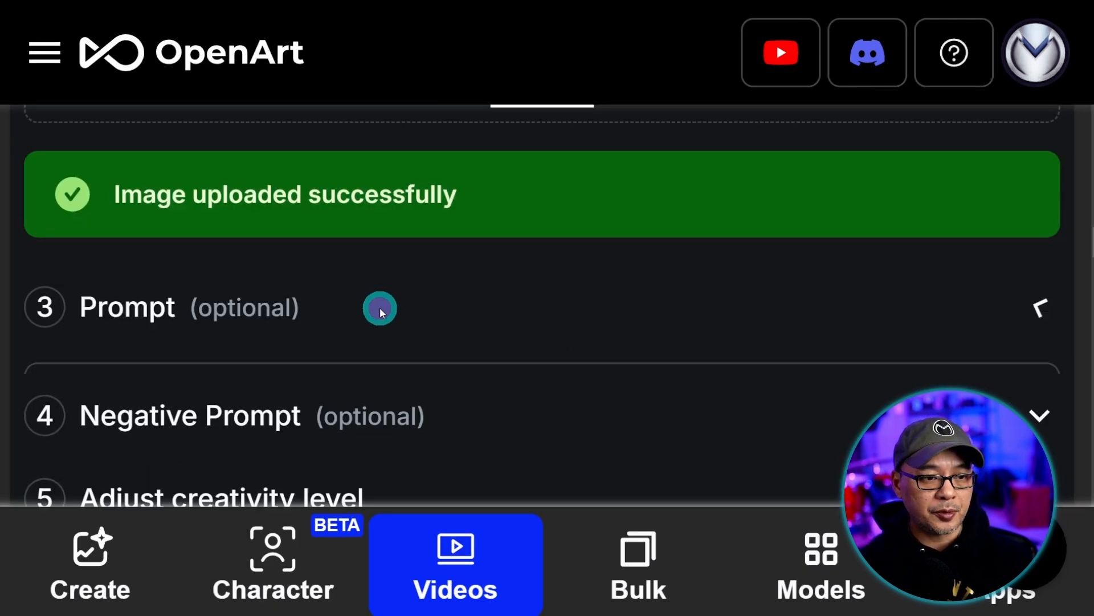
scroll(484, 277, down, 2)
click(332, 306)
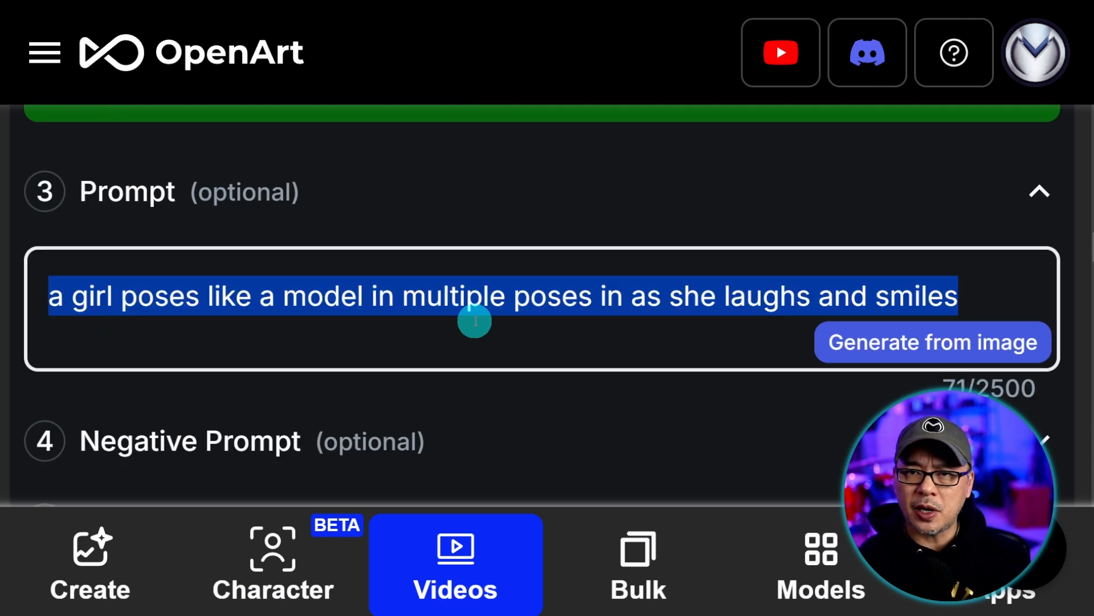
click(141, 305)
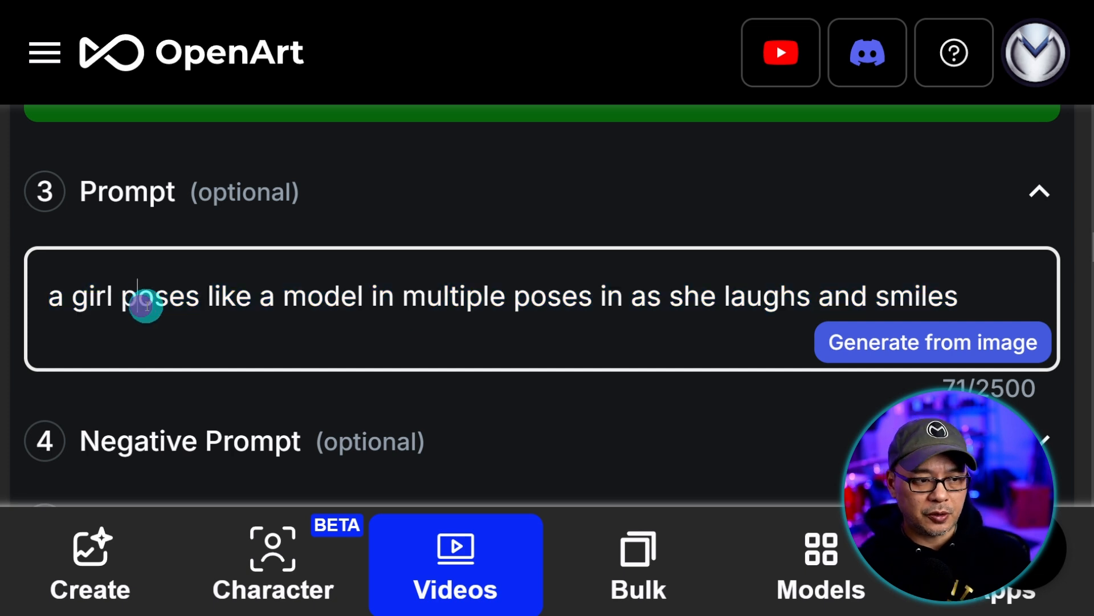
triple_click(353, 291)
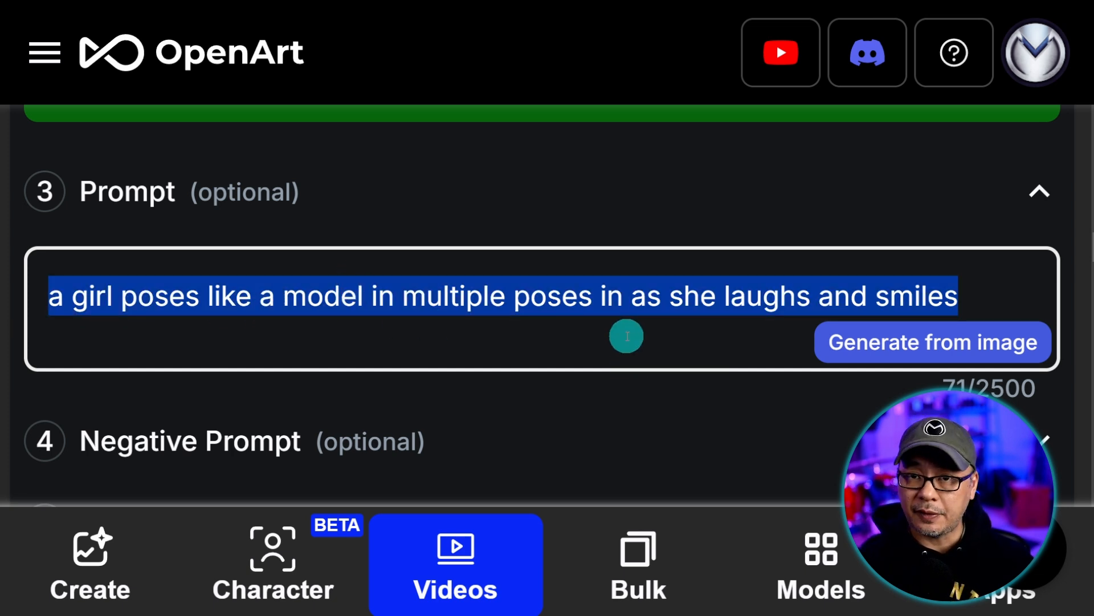
- Set the video's creativity level to 0.65 and its quality to Pro
scroll(350, 256, down, 5)
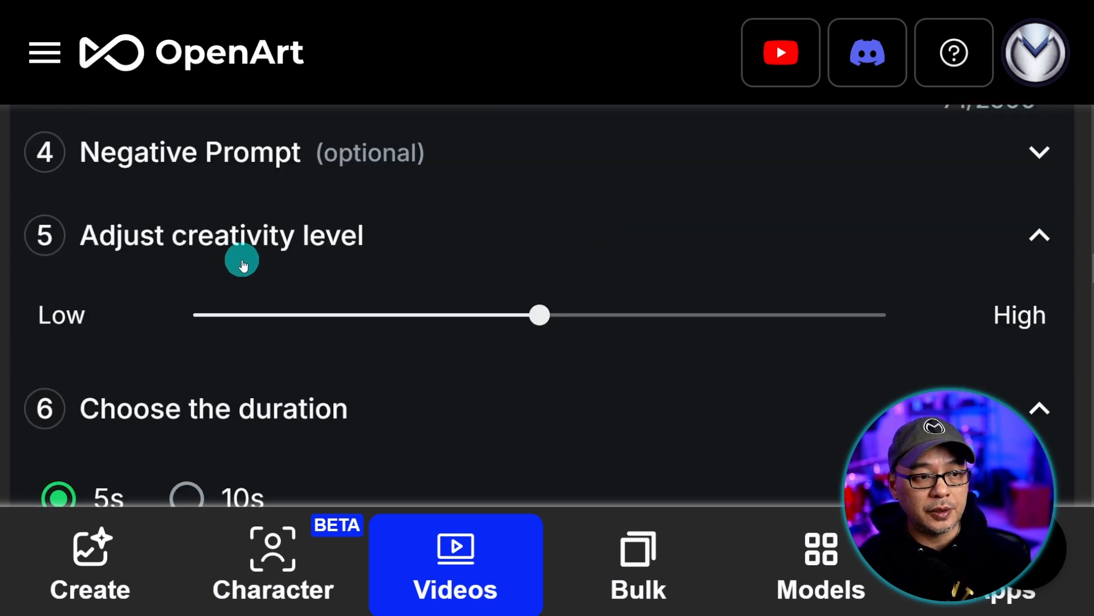
mouse_move(555, 337)
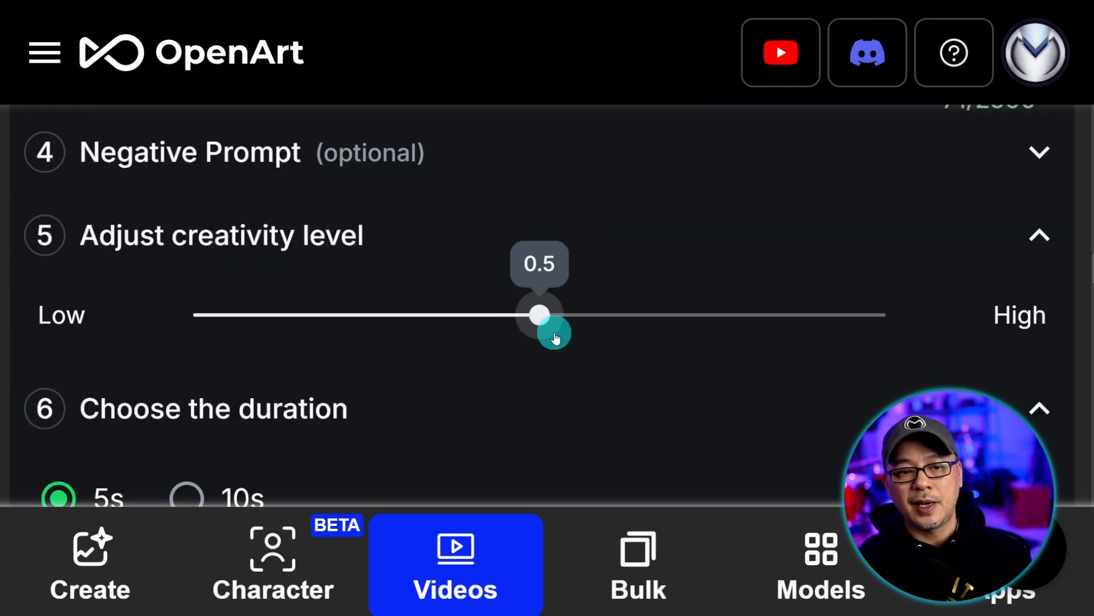
drag(549, 326, 643, 337)
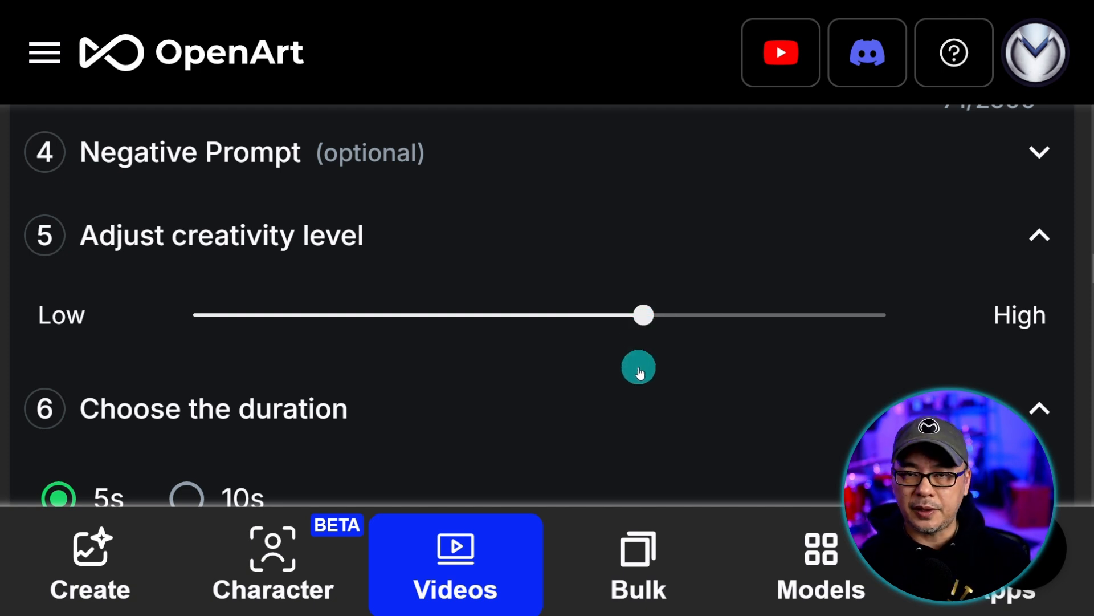
scroll(640, 372, down, 4)
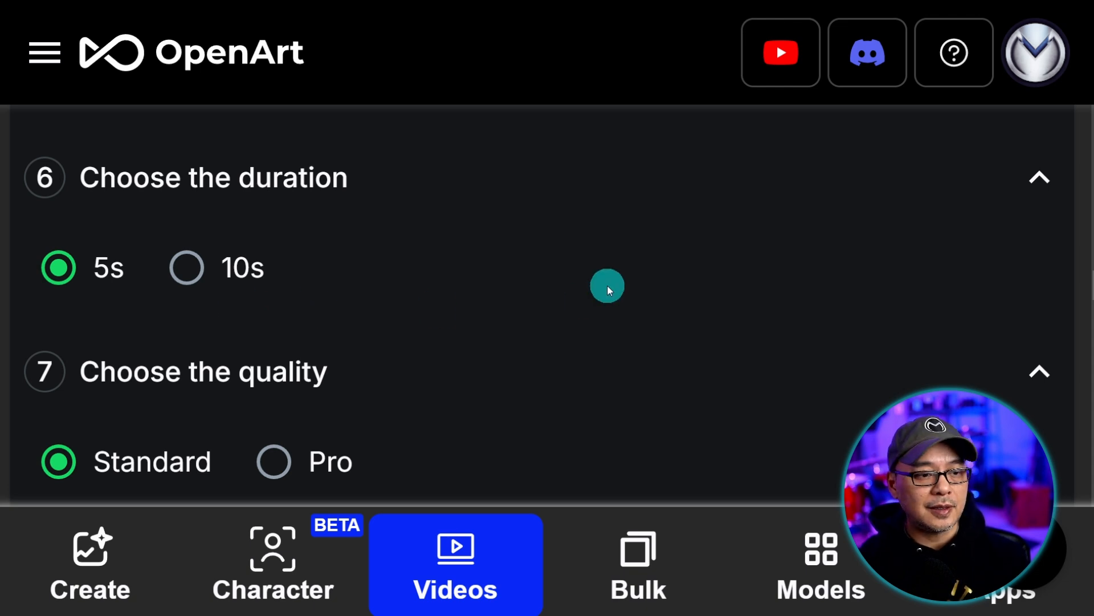
scroll(608, 289, down, 3)
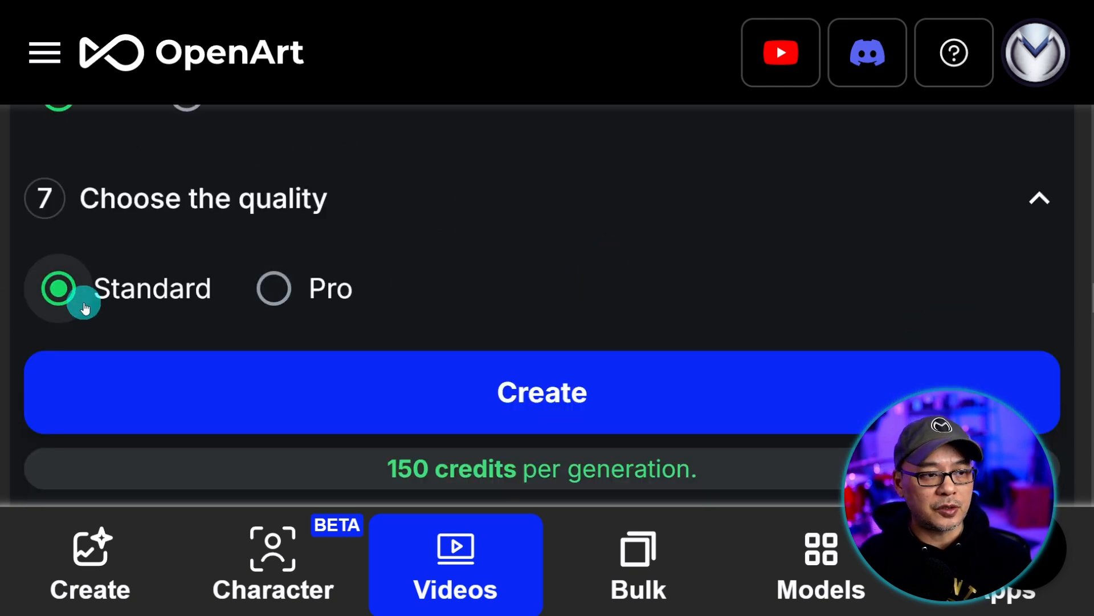
click(322, 303)
- Open a generated video of the purple-haired girl to play it and check its generation details
scroll(399, 319, down, 1)
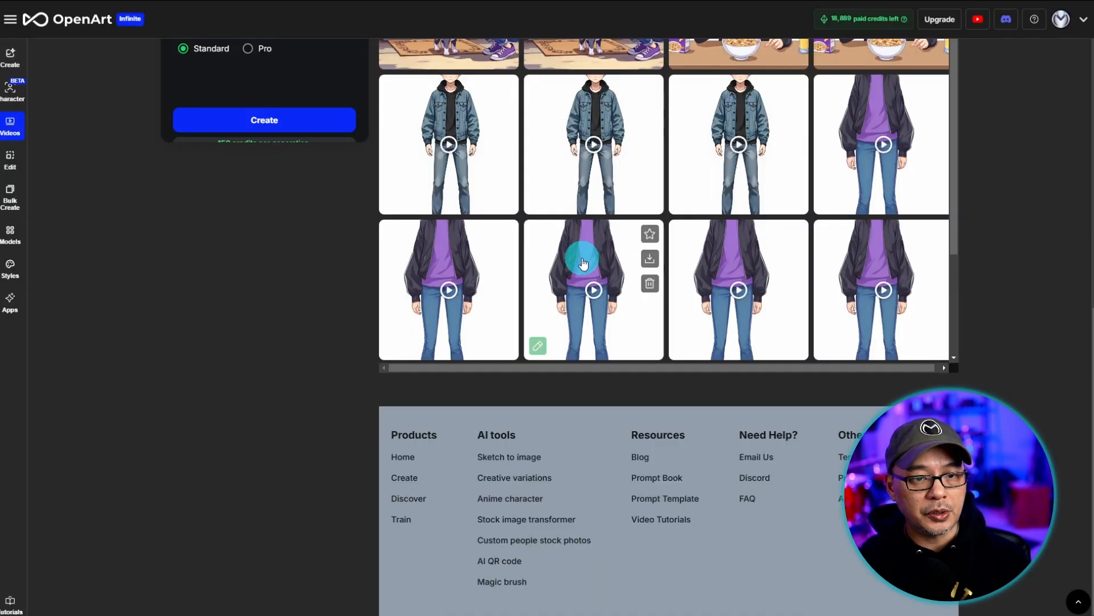
click(586, 259)
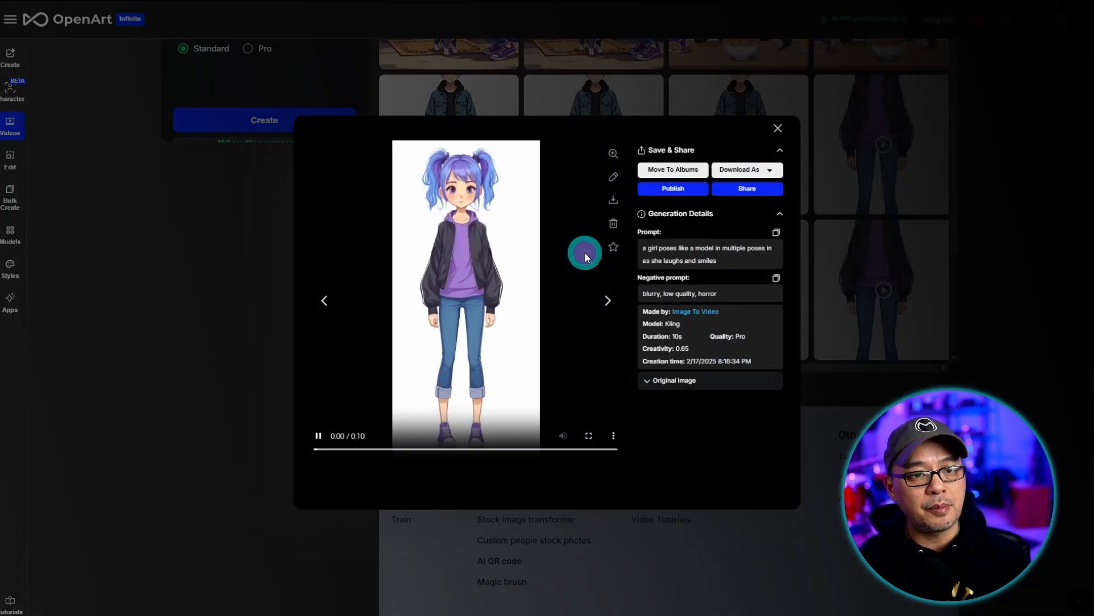
- Enlarge the generated Kling video of the girl posing to view it more closely
click(609, 153)
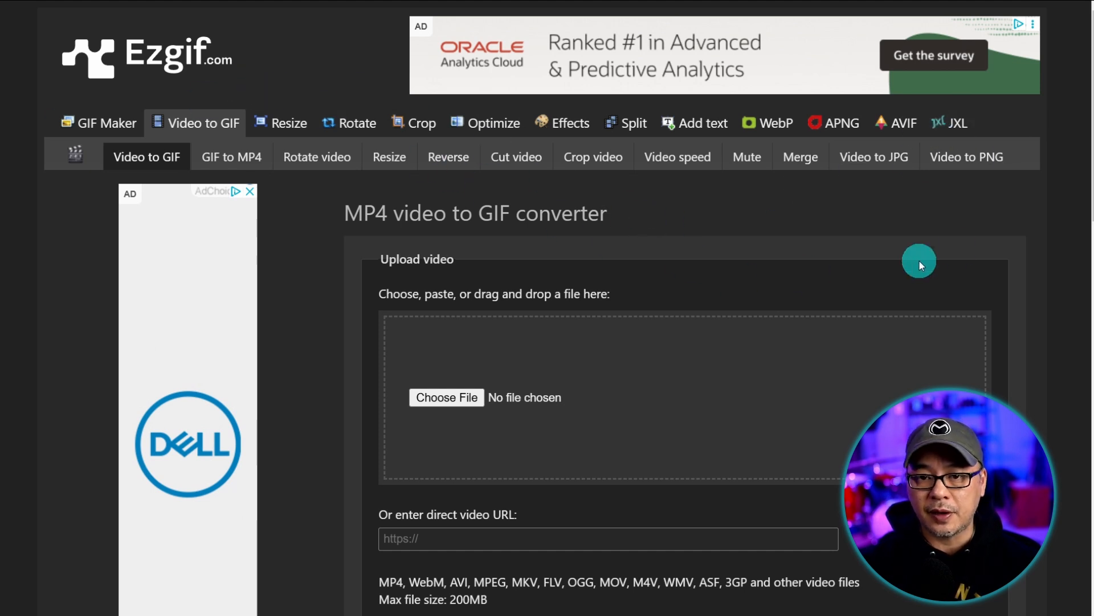
- Switch to Ezgif's Video to PNG converter and upload the video file lilavid4.mp4
click(974, 164)
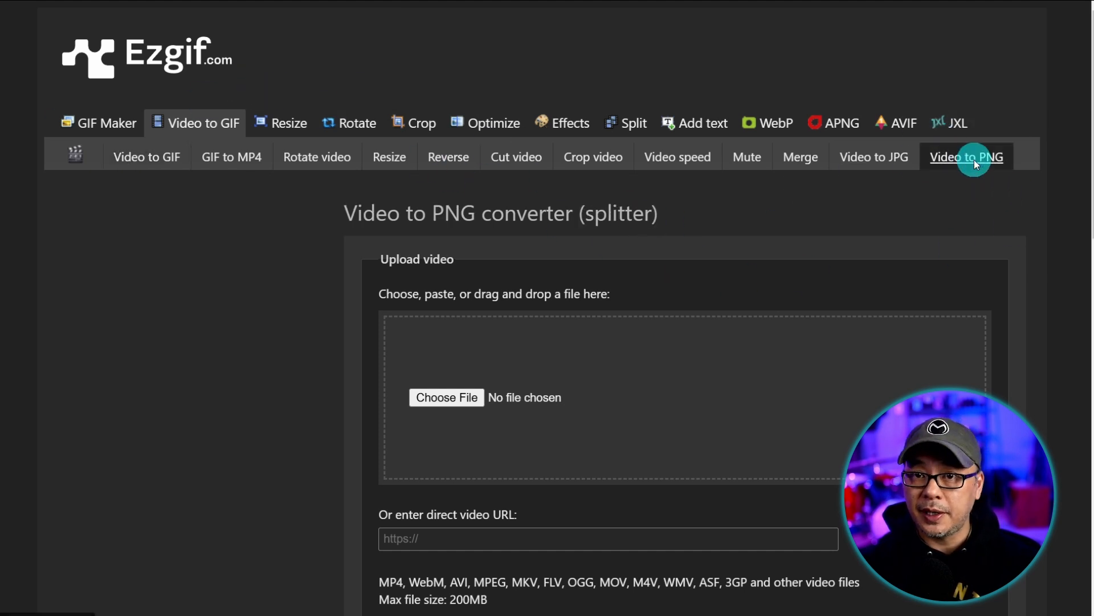
scroll(570, 342, down, 3)
drag(1041, 399, 502, 221)
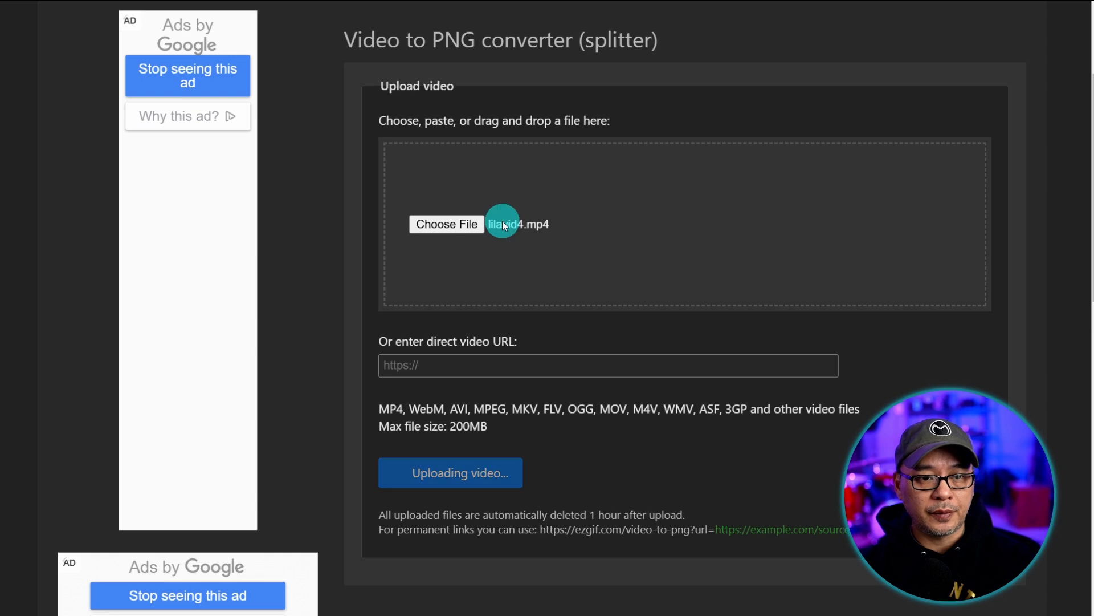
scroll(570, 296, down, 2)
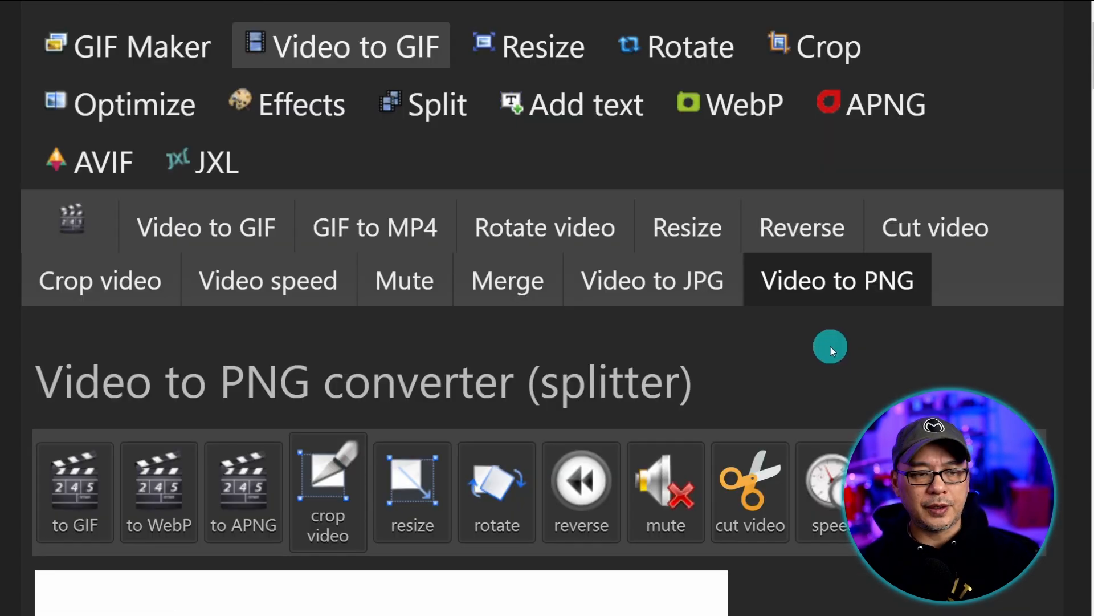
- Convert the uploaded video to PNG frames at its original size with a frame rate of 10 FPS
scroll(830, 347, down, 6)
scroll(830, 348, down, 15)
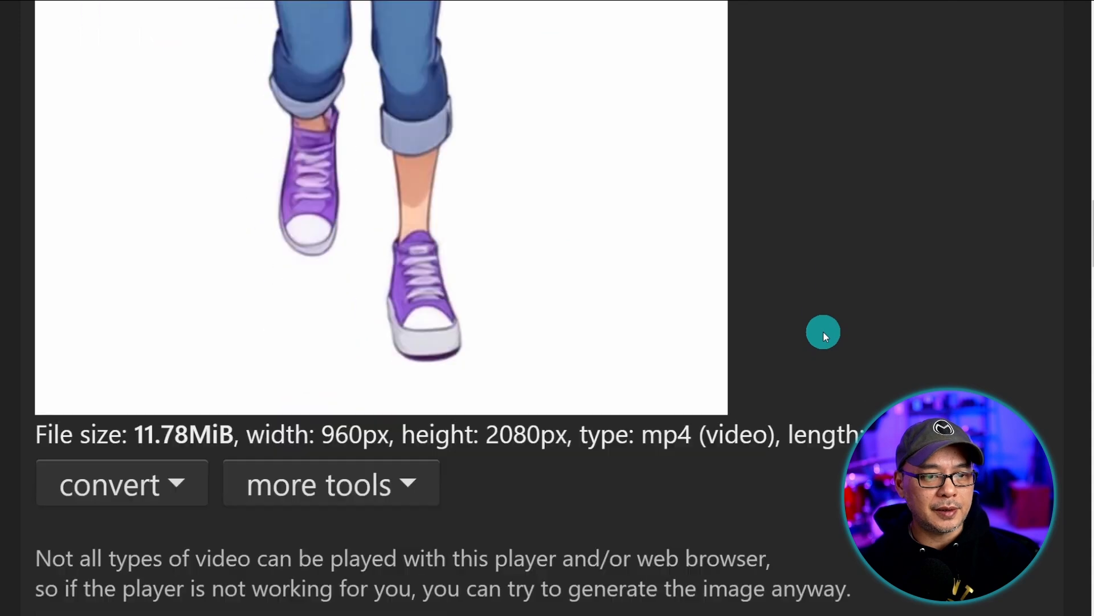
scroll(823, 331, down, 7)
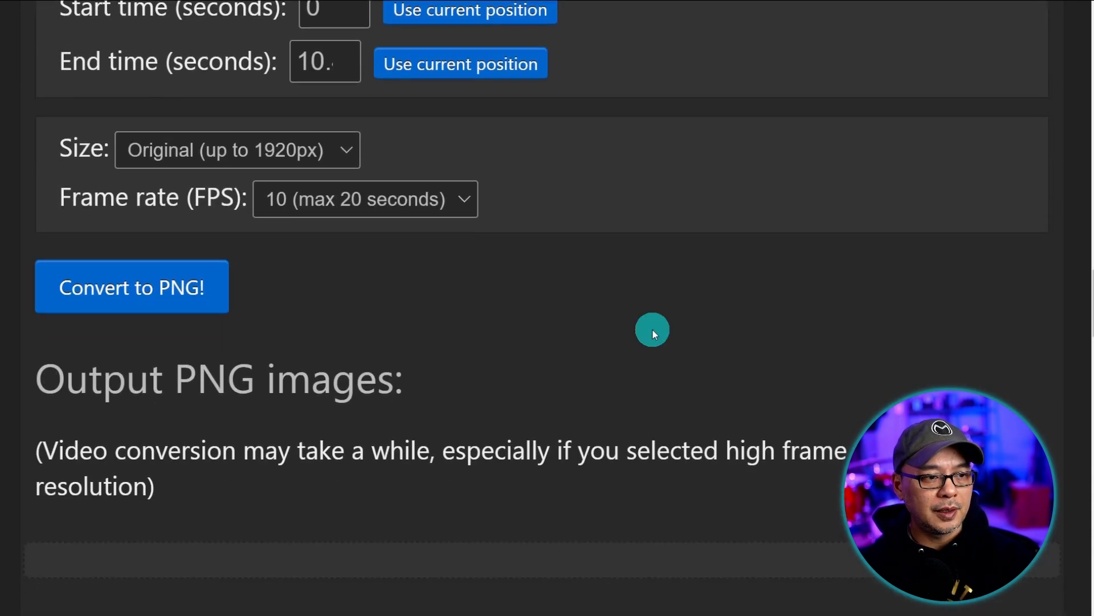
click(101, 299)
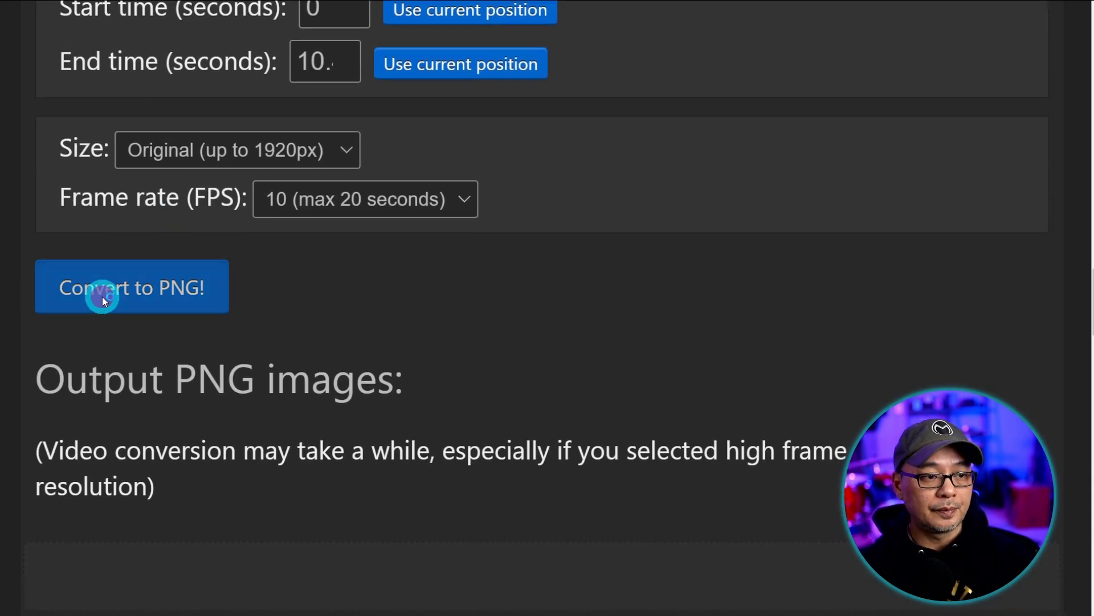
- Look through the extracted PNG frames for distinct poses and expressions of the girl
scroll(716, 298, down, 6)
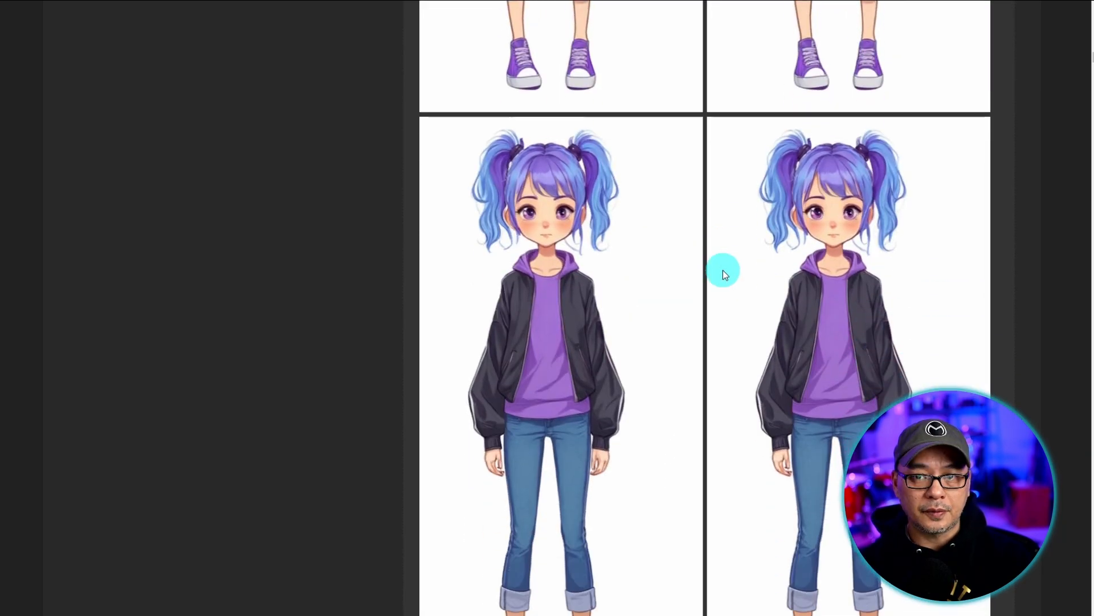
scroll(1087, 71, down, 10)
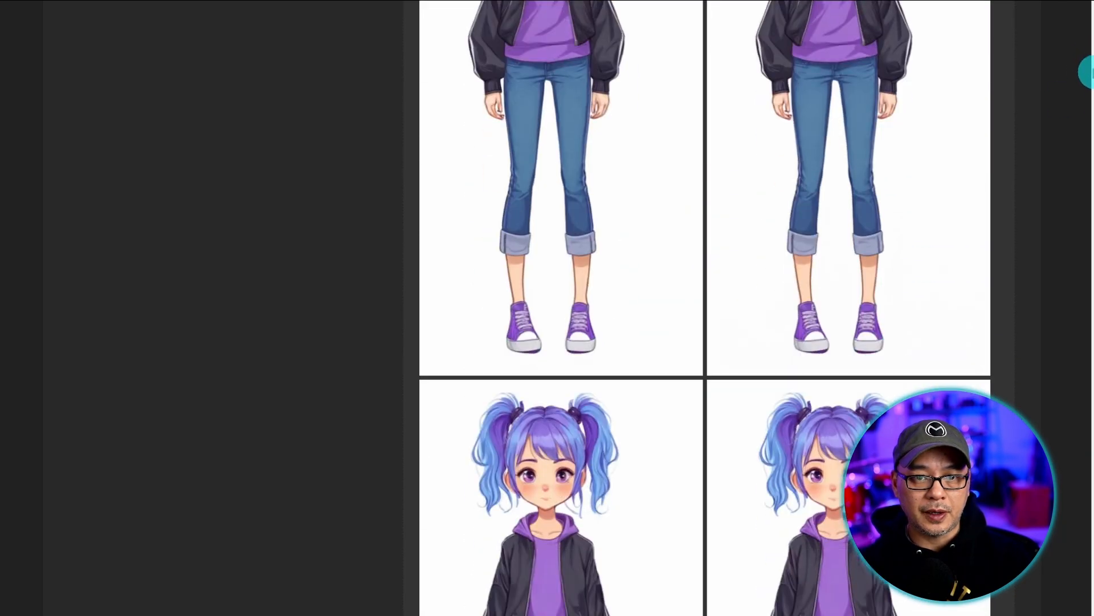
scroll(1087, 80, down, 10)
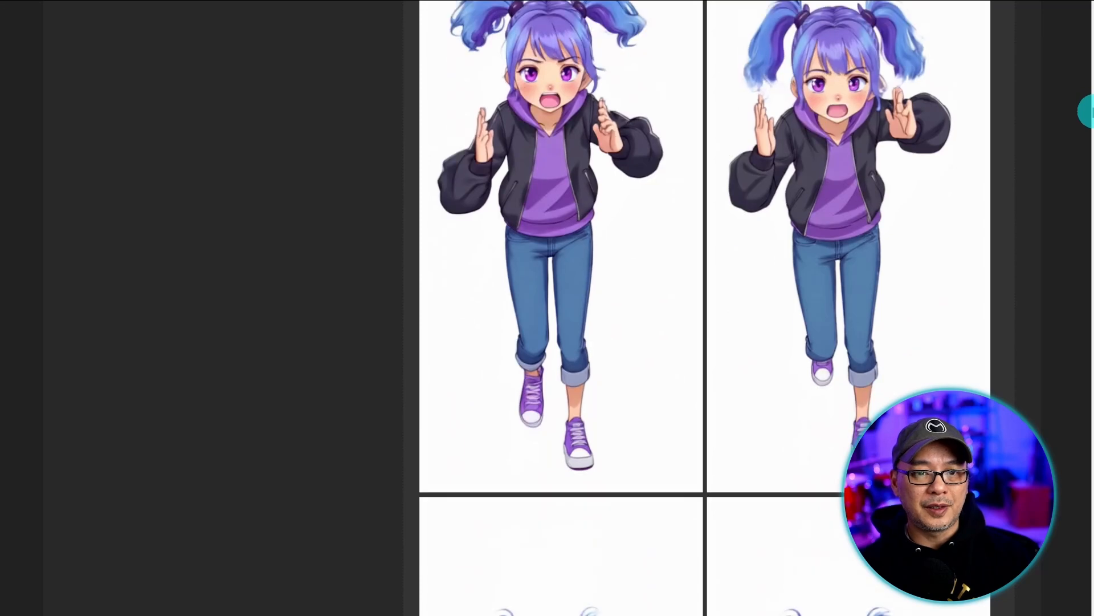
scroll(1087, 117, down, 4)
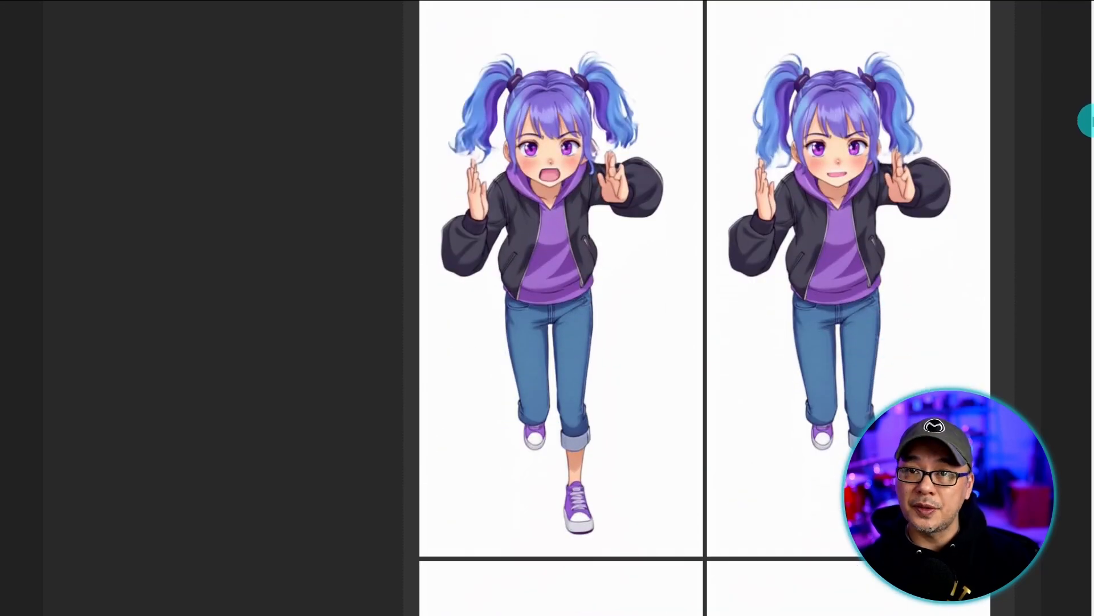
scroll(1088, 131, down, 10)
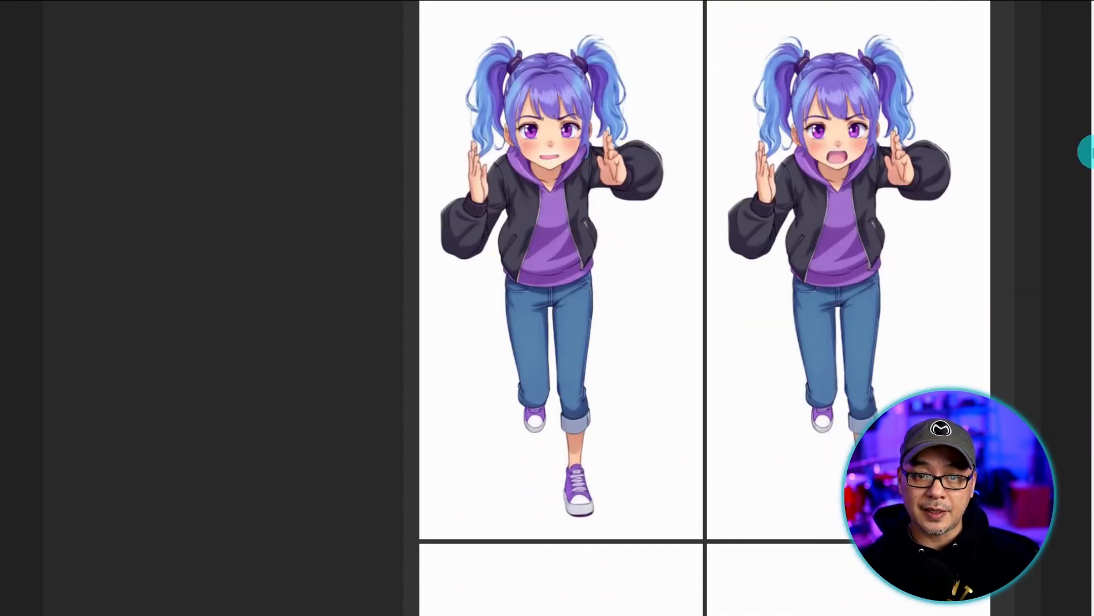
scroll(1088, 151, down, 2)
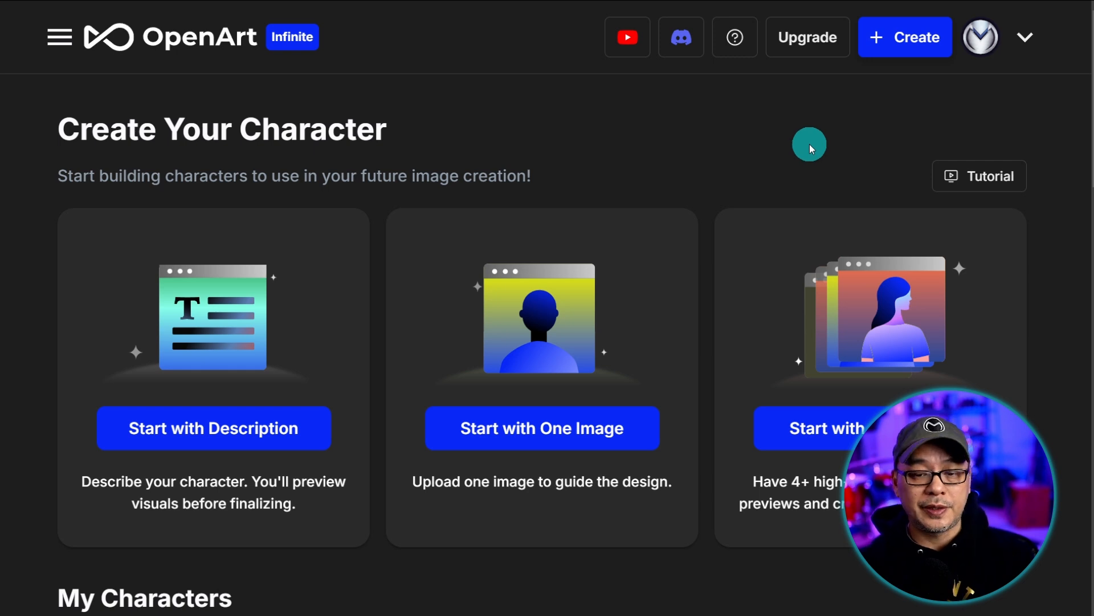
- Start a new OpenArt character from multiple images and name it Lila
click(813, 438)
click(526, 252)
text(L)
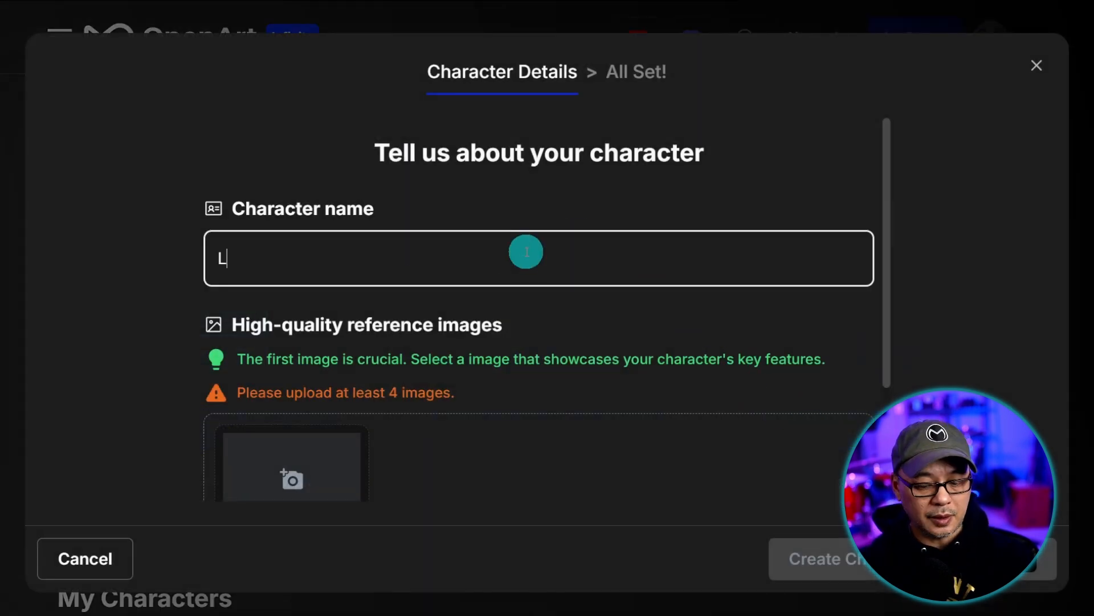
text(ila)
- Add 20 pose images as the character's high-quality reference images and close the character setup
scroll(526, 251, down, 3)
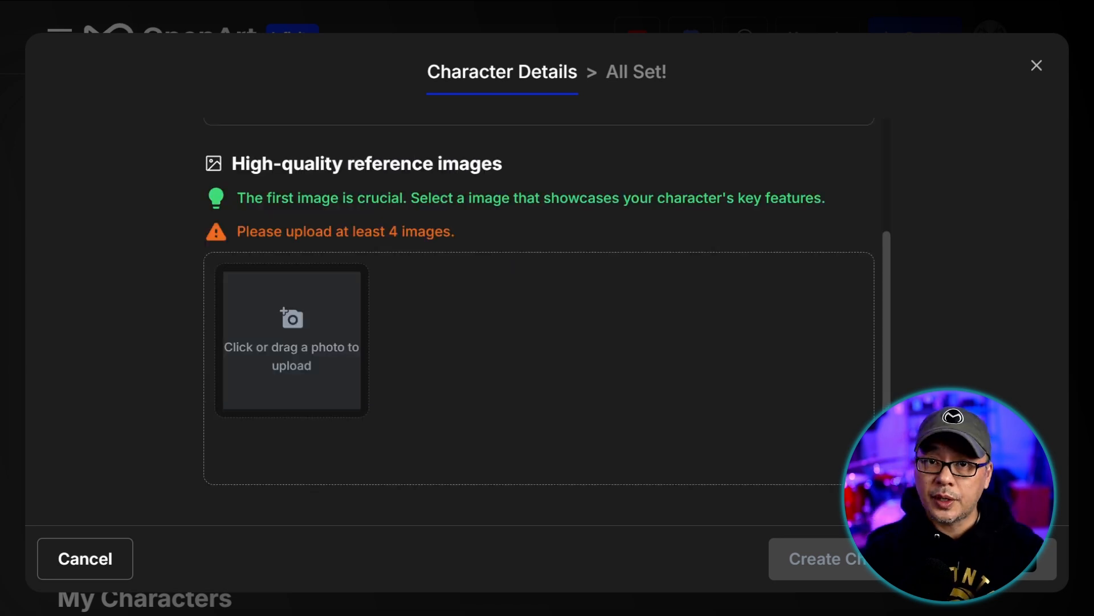
drag(687, 311, 324, 342)
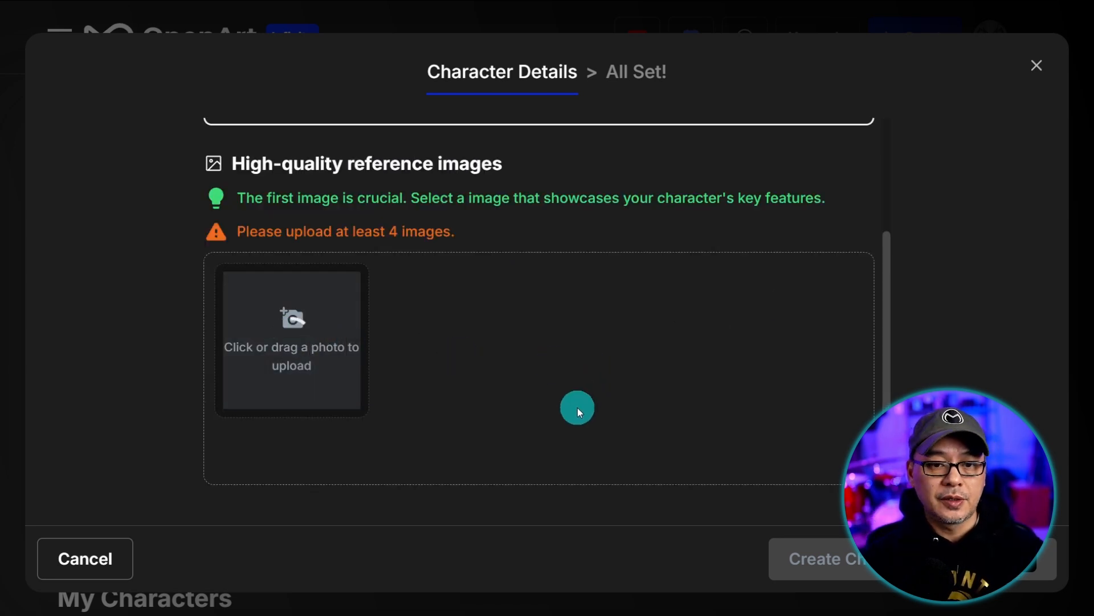
drag(577, 408, 445, 339)
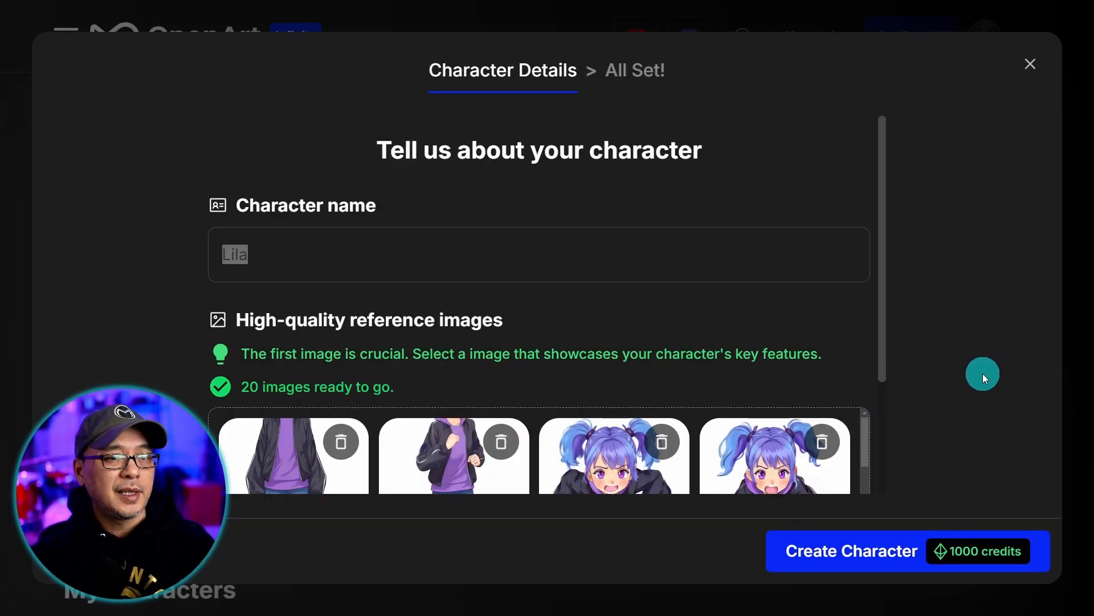
click(1031, 64)
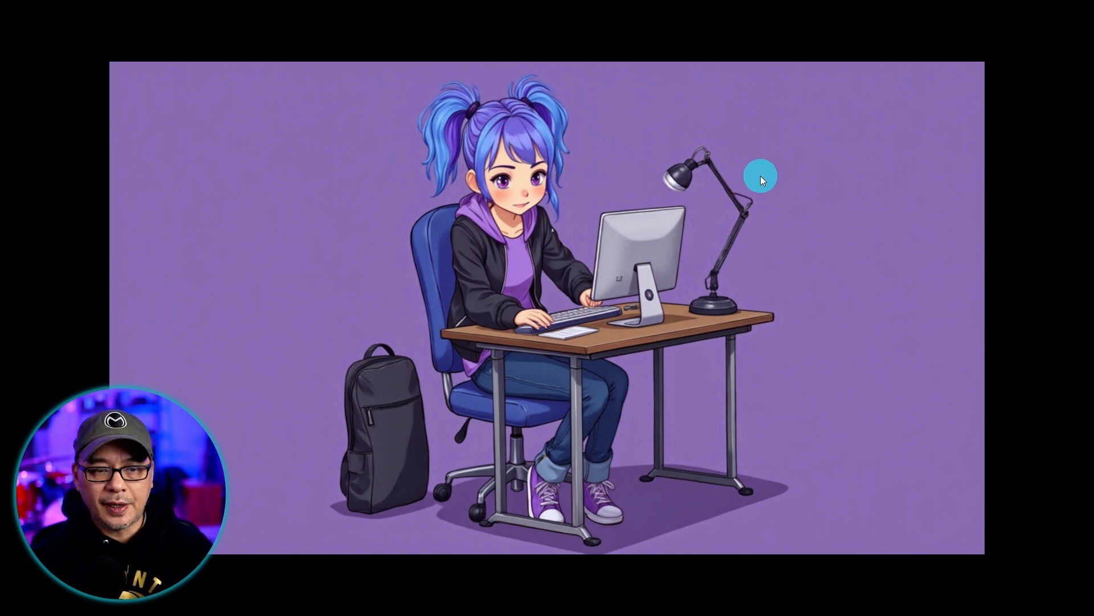
- Browse the full-size generated scenes of the girl and compare her face, hair and outfit across them
key(Right)
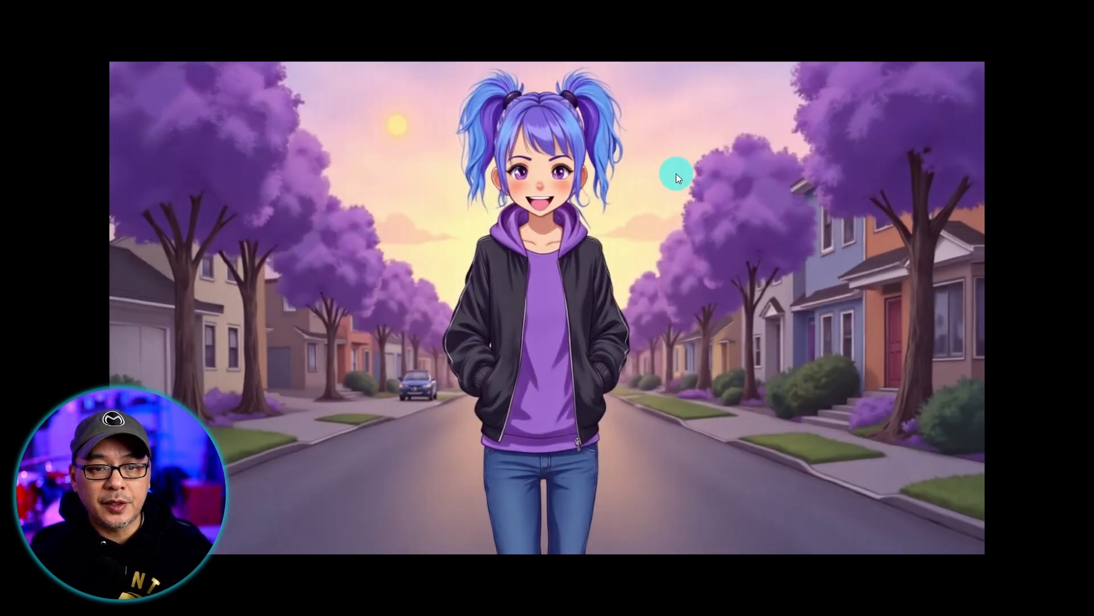
key(Right)
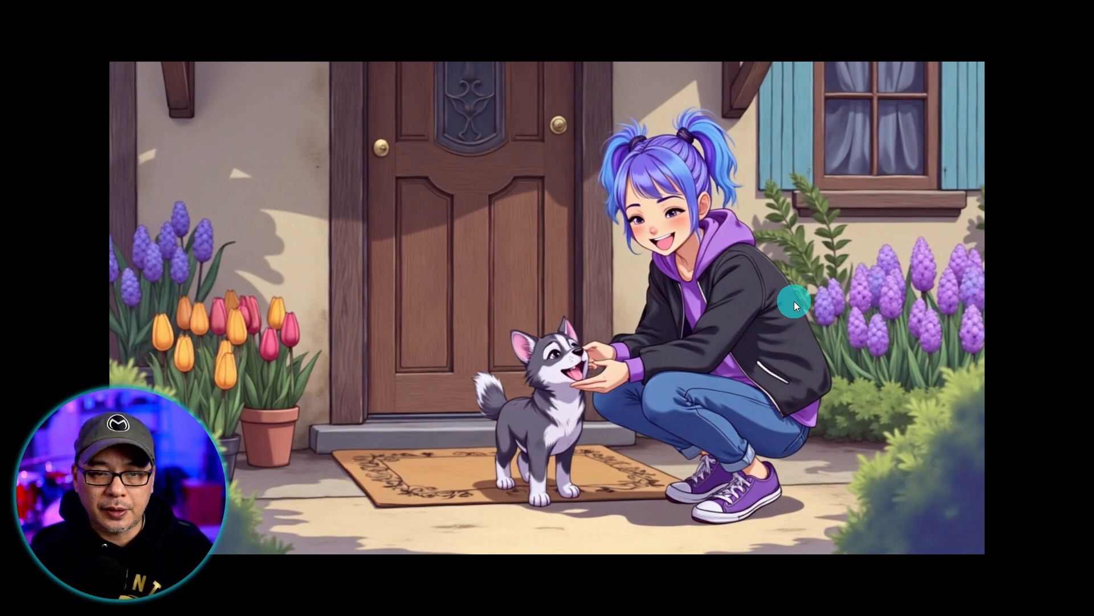
key(Left)
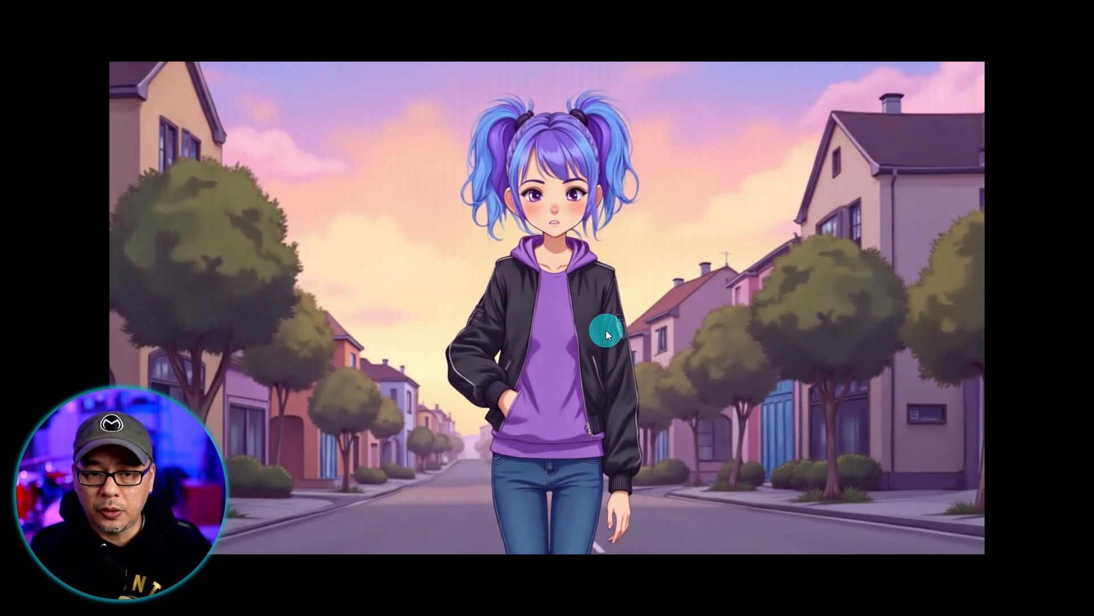
key(Left)
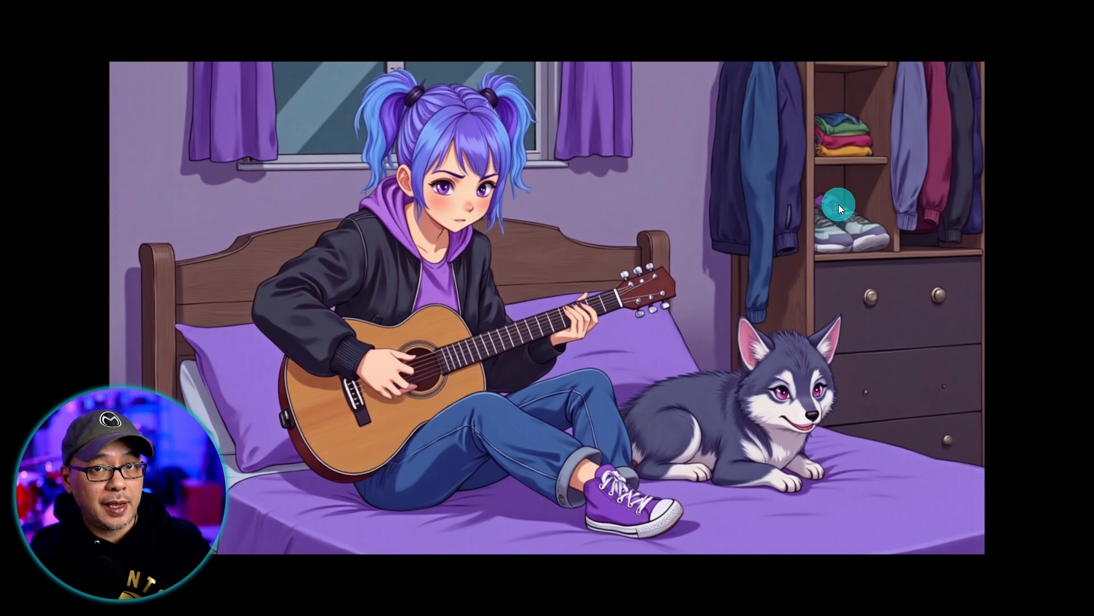
key(Right)
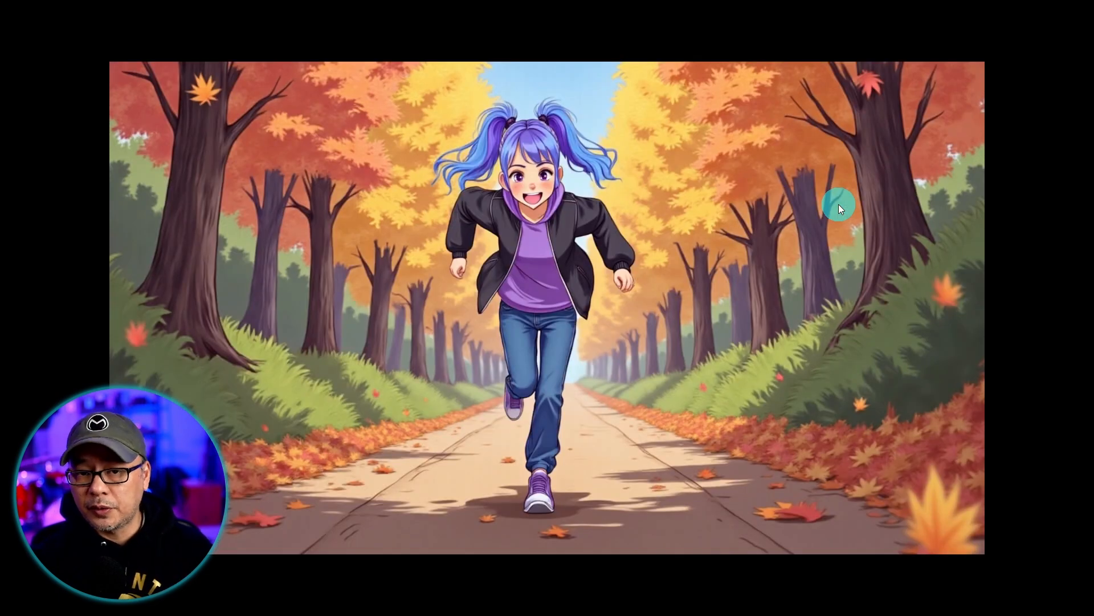
key(Right)
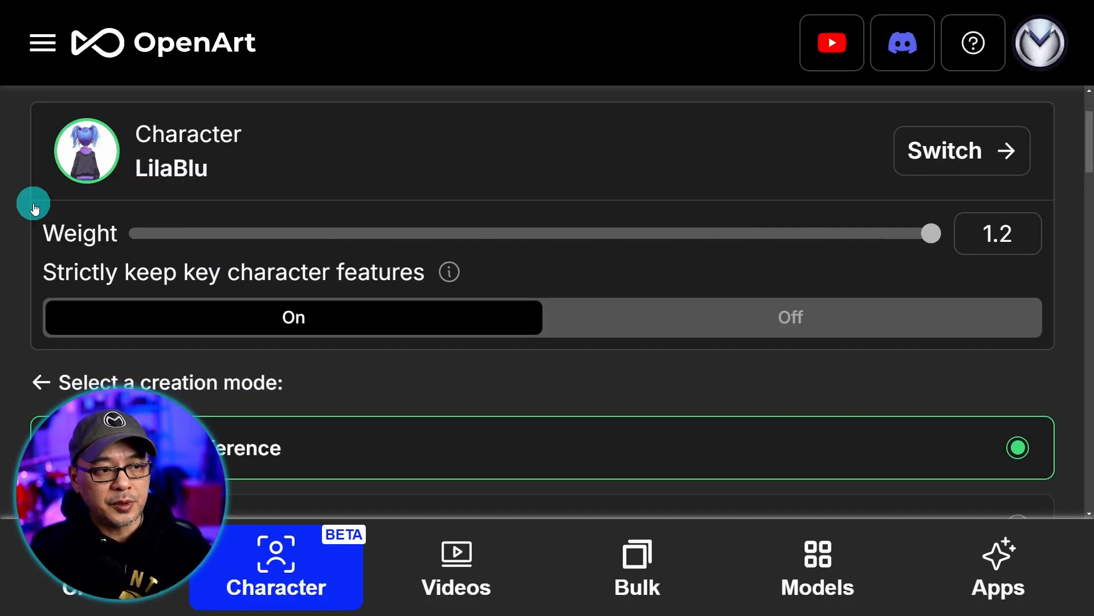
- Lower the weight of the LilaBlu character
click(927, 242)
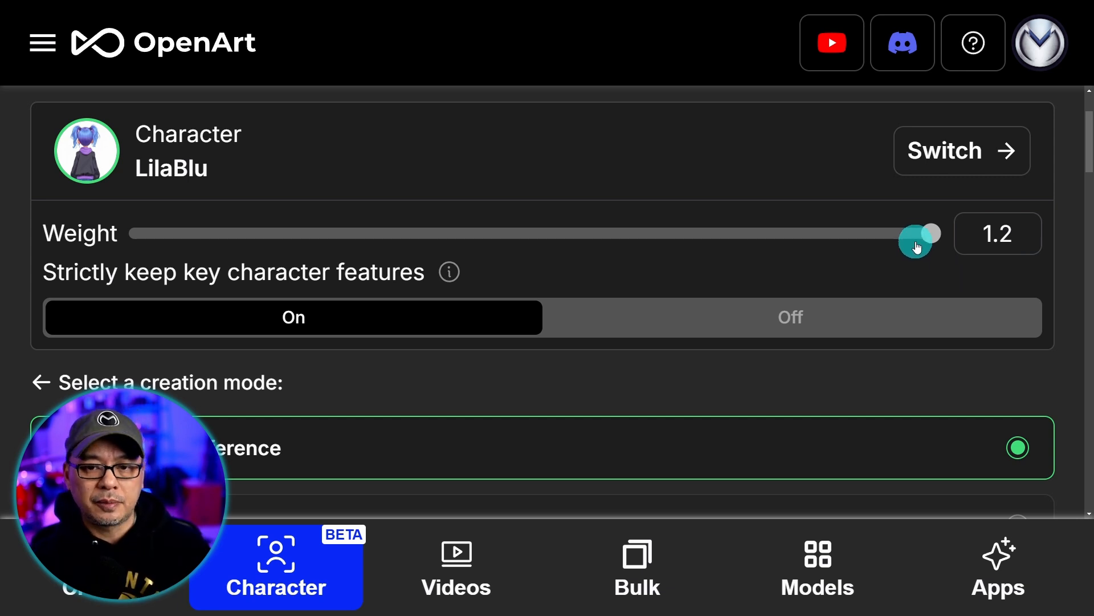
drag(933, 240, 391, 233)
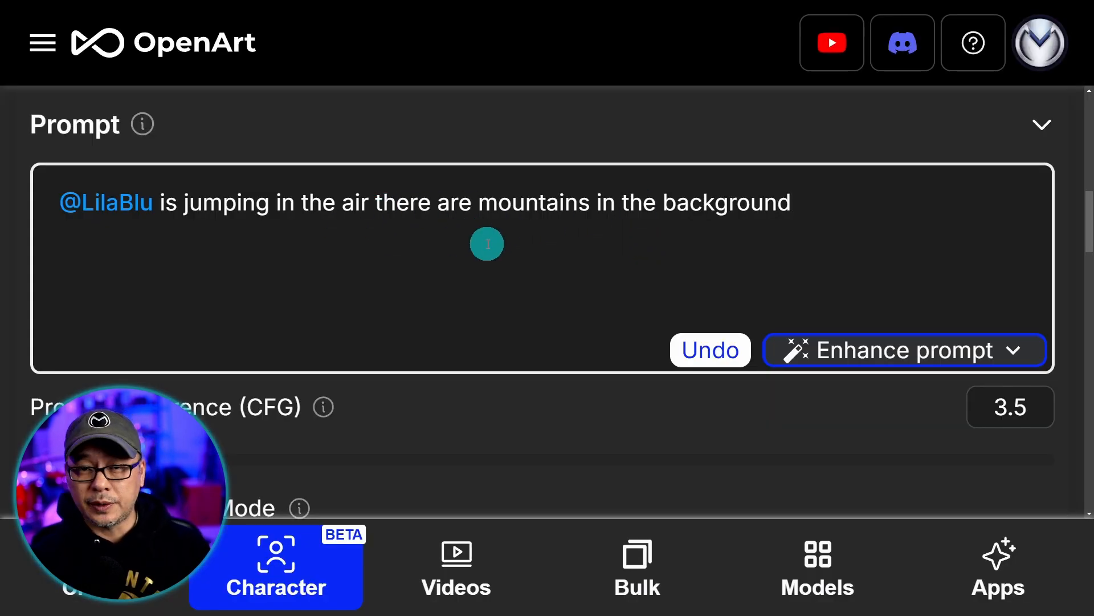
- Add a pose reference to the LilaBlu jumping image and open its pose editor
scroll(487, 244, up, 3)
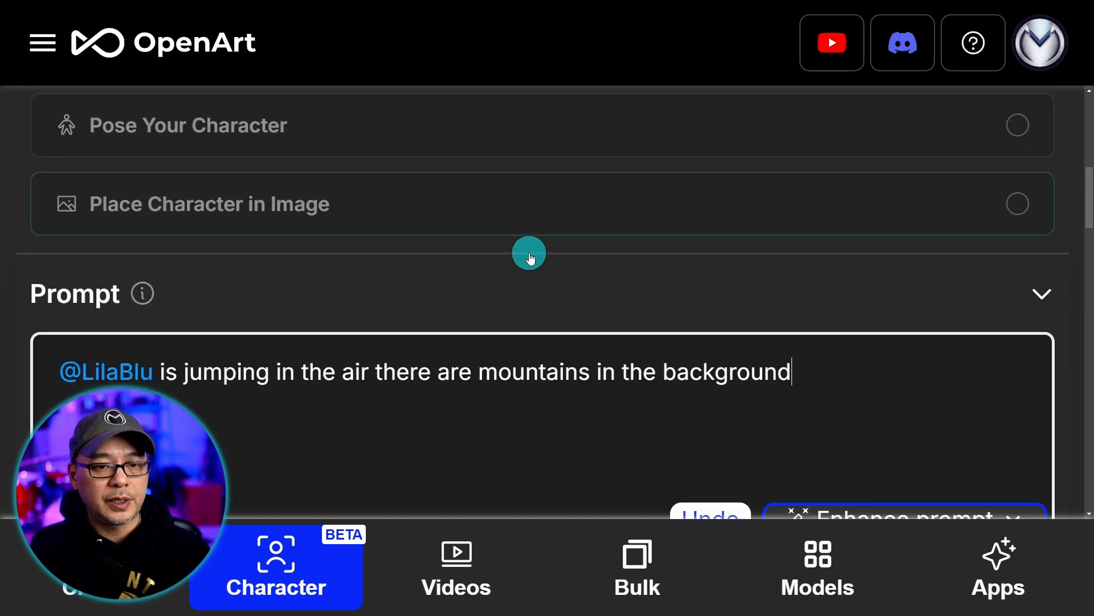
scroll(529, 251, down, 10)
scroll(525, 258, down, 2)
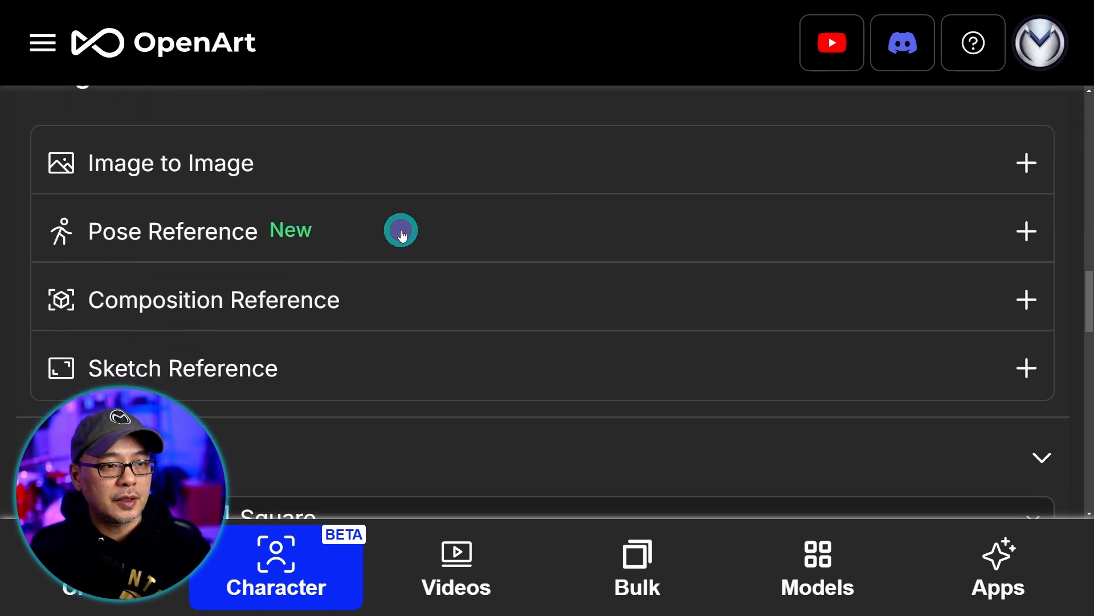
click(399, 230)
scroll(445, 228, down, 3)
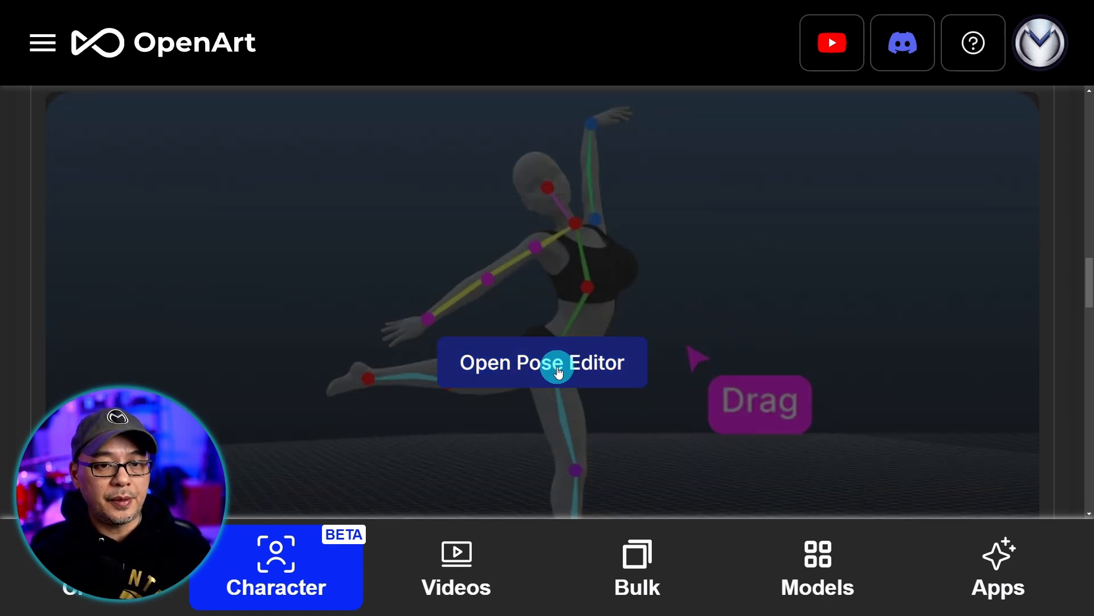
click(559, 371)
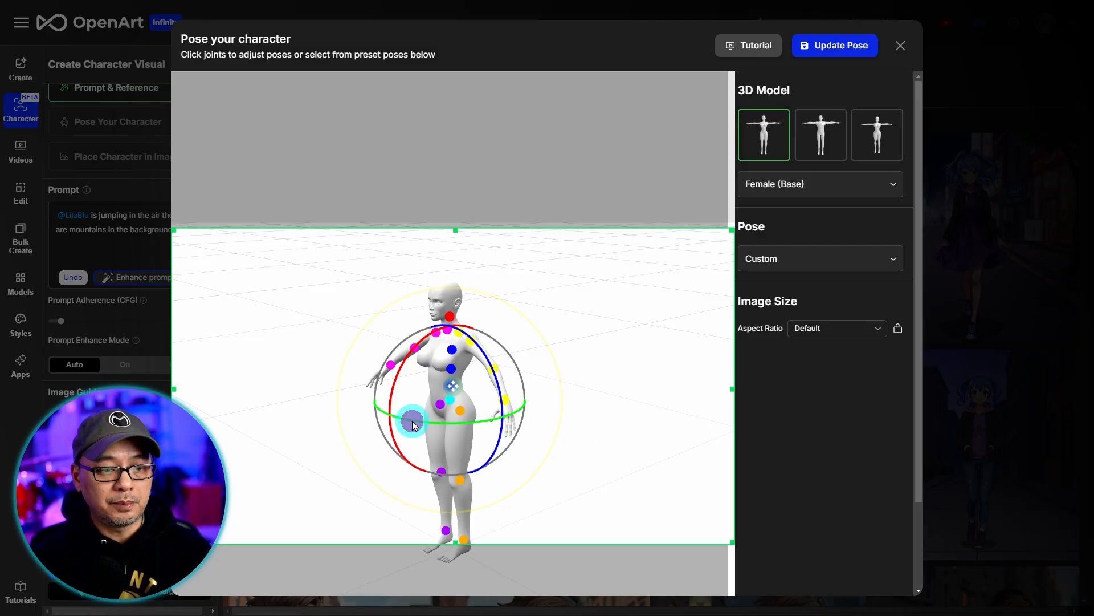
- Look through the available 3D body models for the mannequin
drag(412, 420, 631, 438)
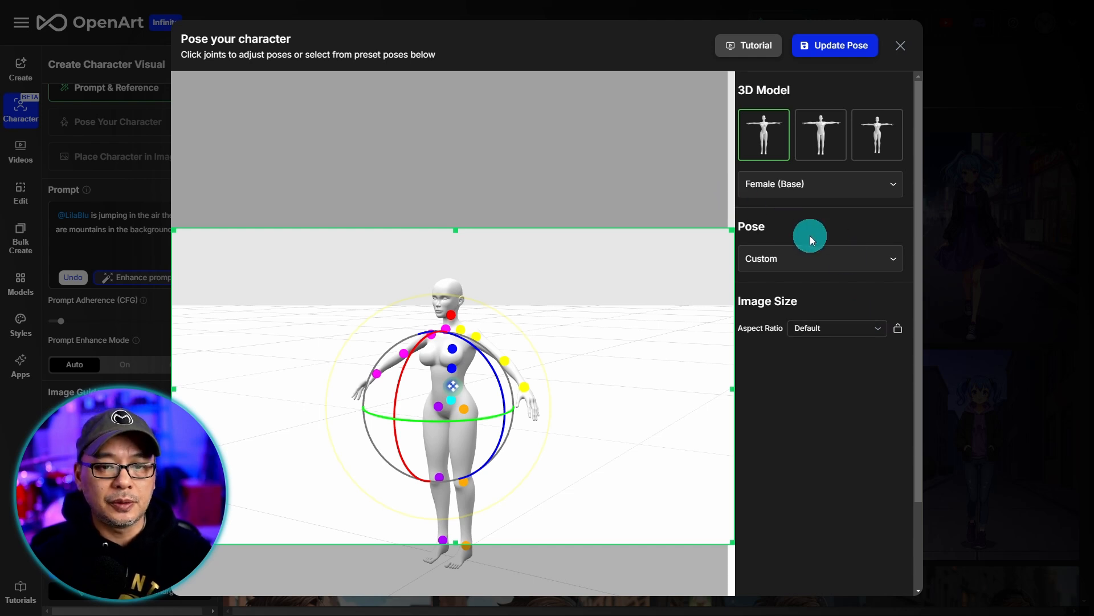
click(823, 184)
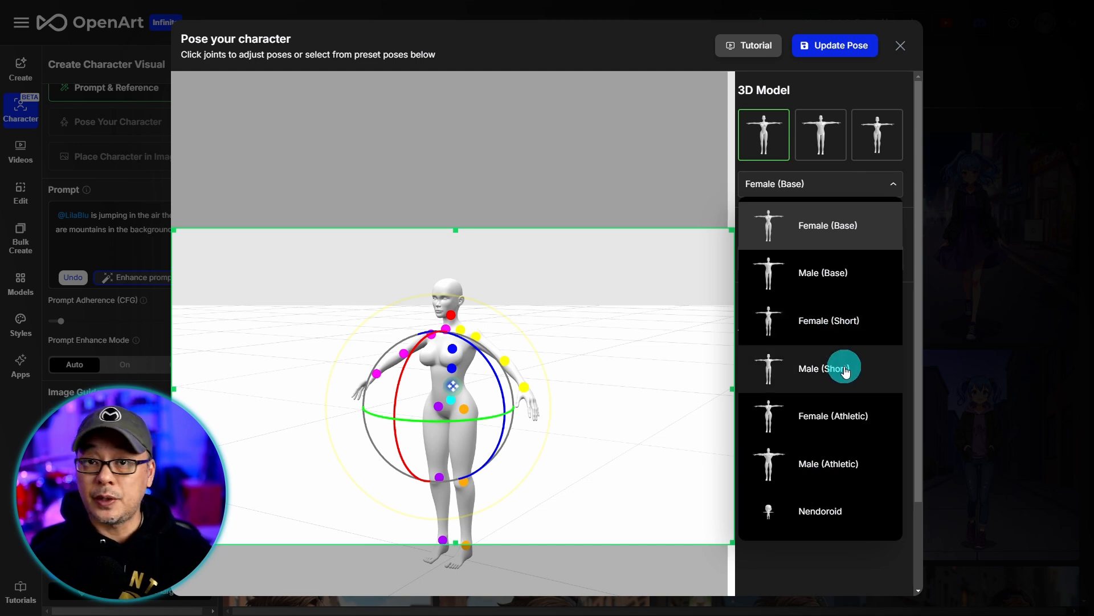
click(846, 543)
- Apply the preset pose "Floating, Legs Raised, Arms Extended" to the Female (Base) mannequin
click(789, 259)
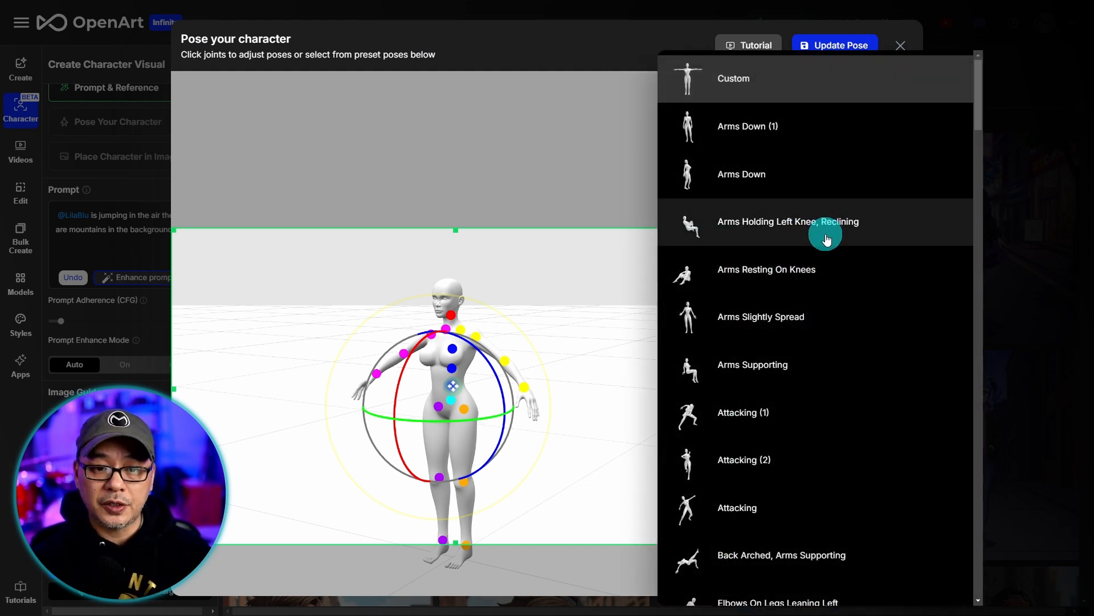
scroll(827, 239, down, 15)
click(801, 217)
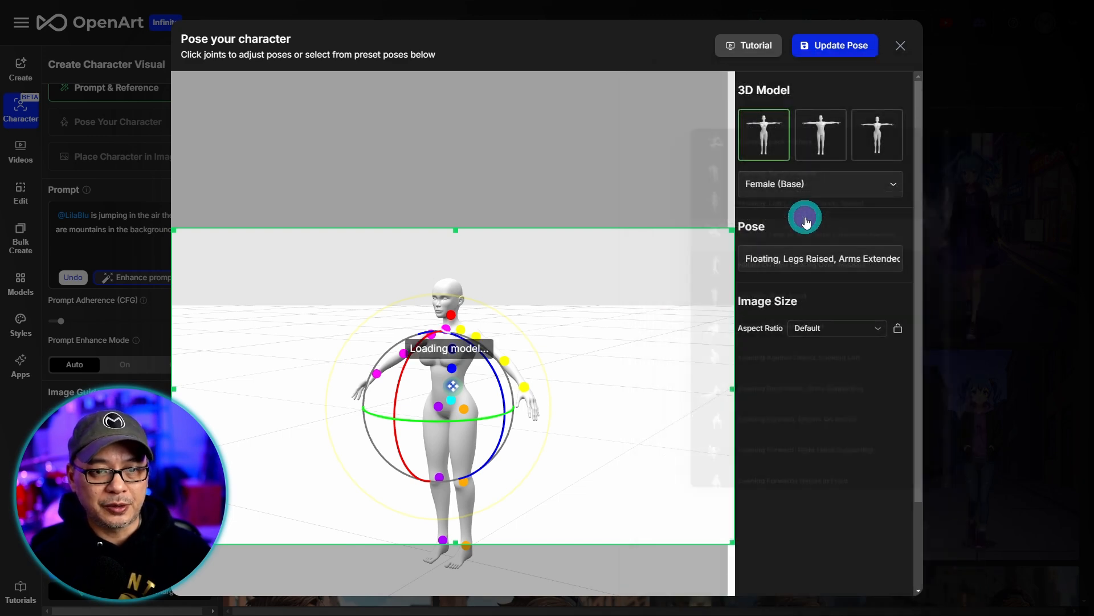
drag(512, 446, 583, 514)
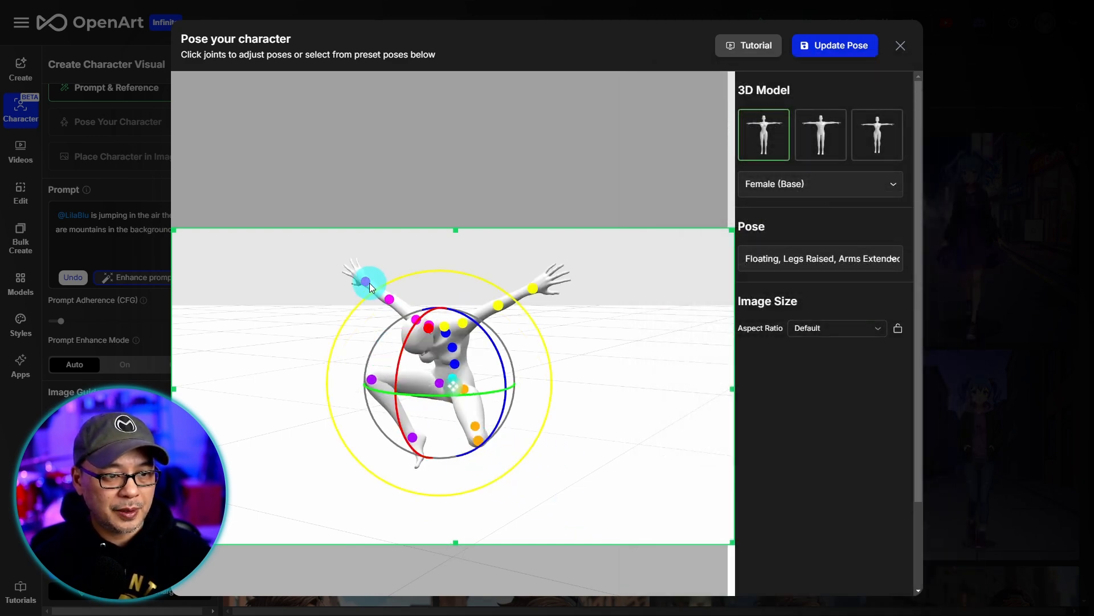
- Rotate the mannequin's raised leg slightly, turn the figure toward the camera from a low angle, and save the updated pose reference
drag(369, 283, 374, 304)
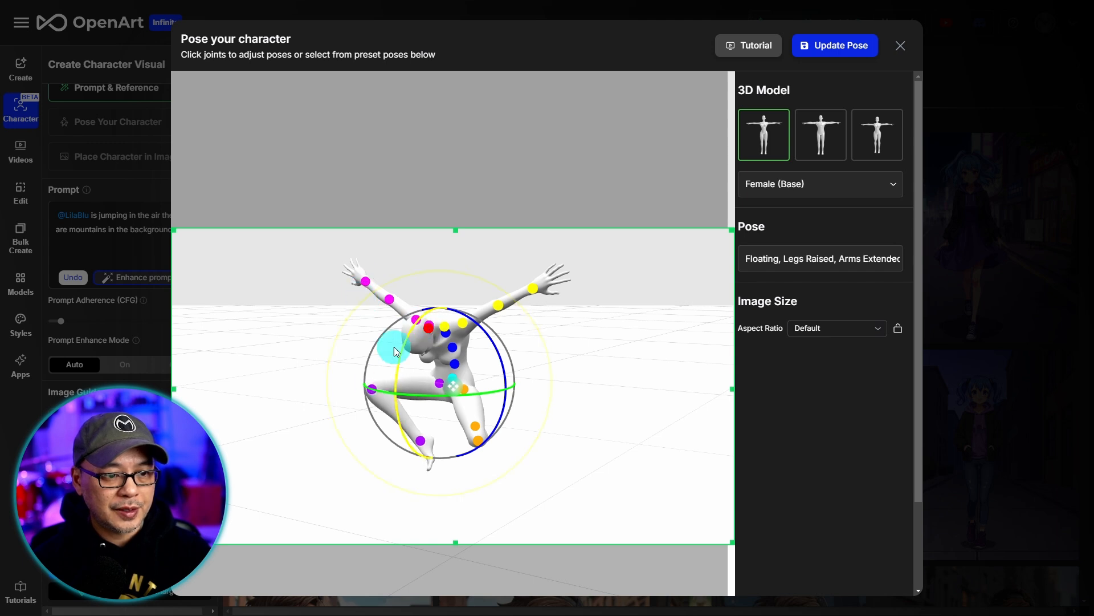
drag(394, 347, 338, 375)
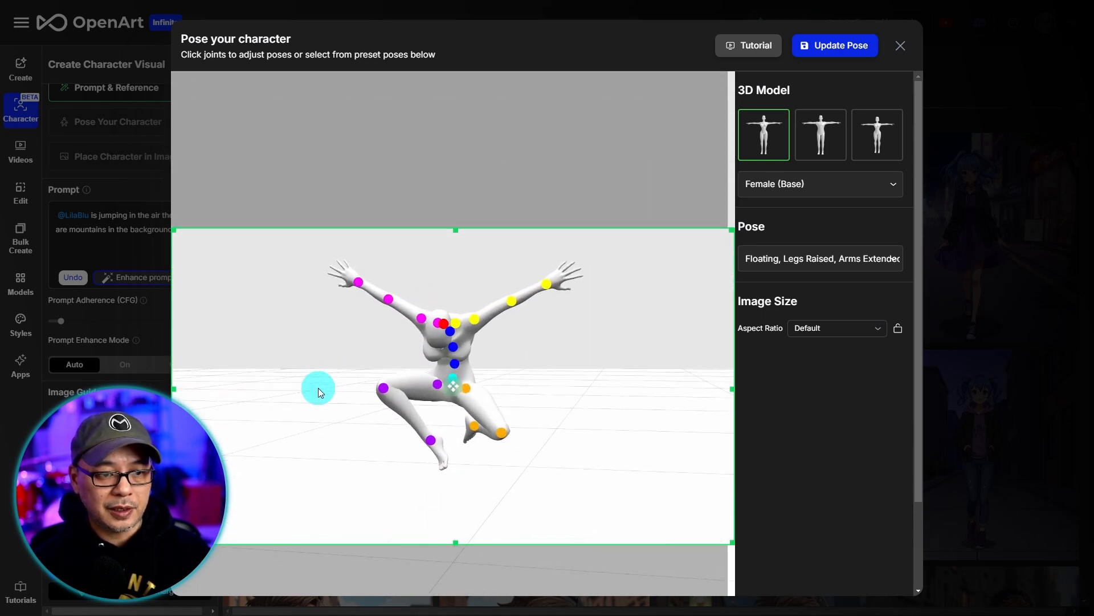
scroll(504, 371, up, 4)
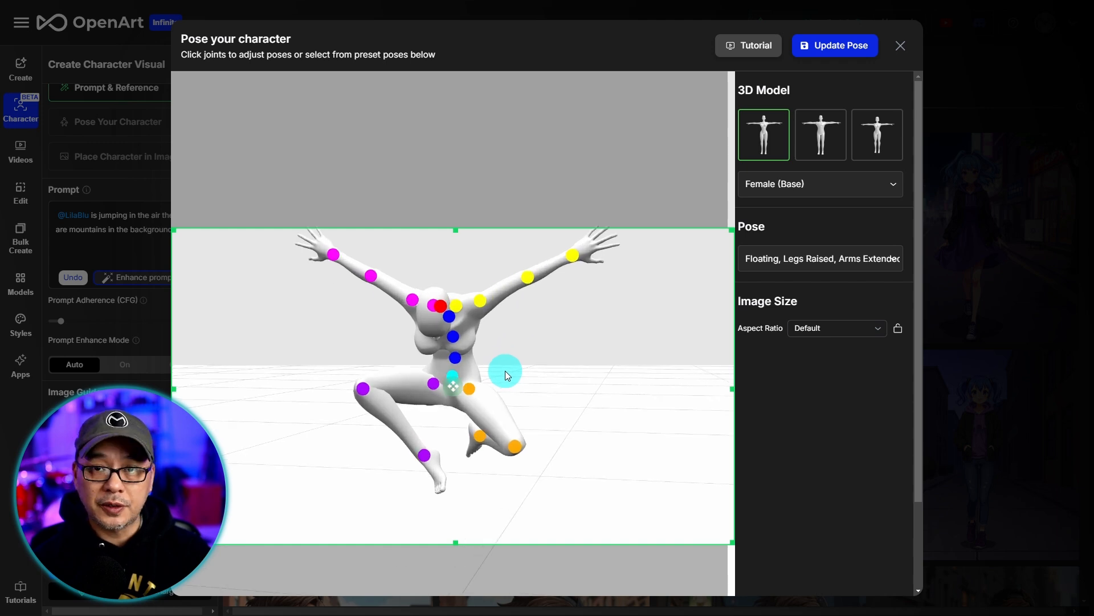
scroll(505, 370, up, 3)
scroll(505, 371, down, 6)
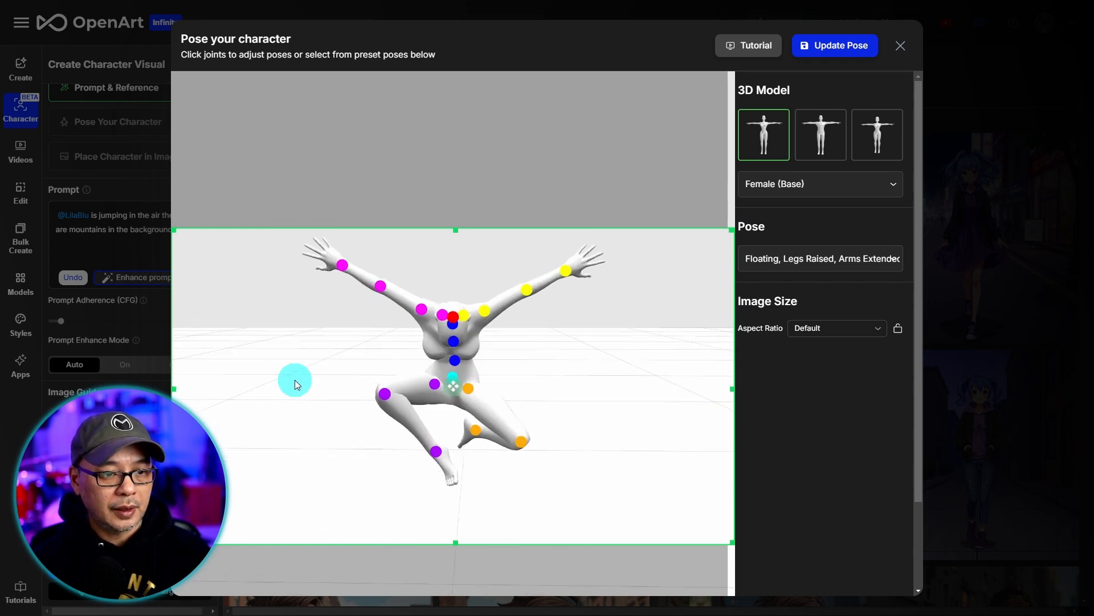
drag(295, 379, 315, 365)
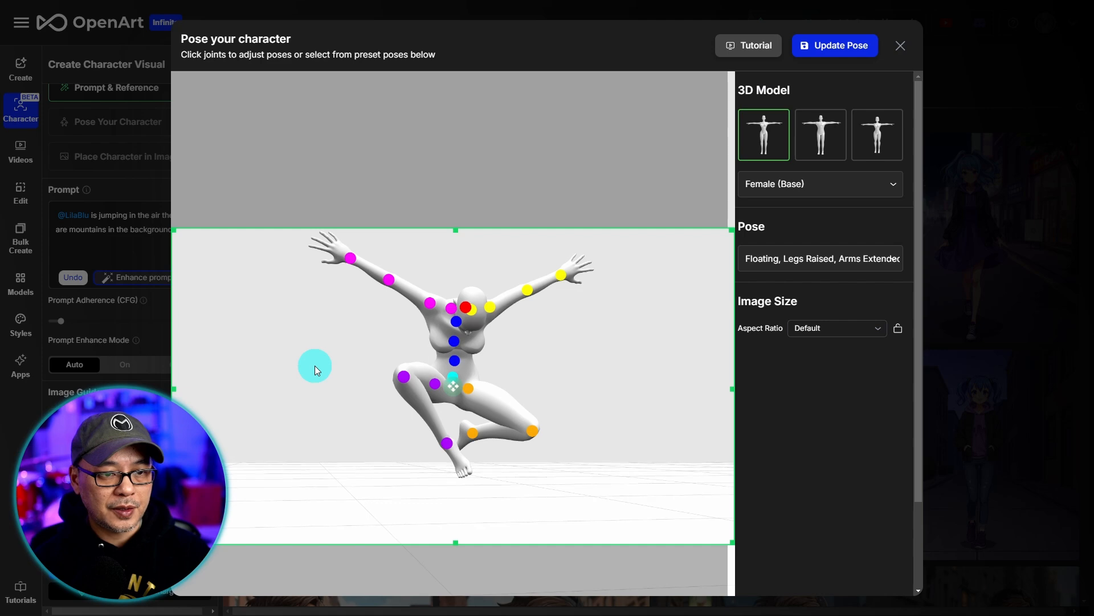
click(830, 57)
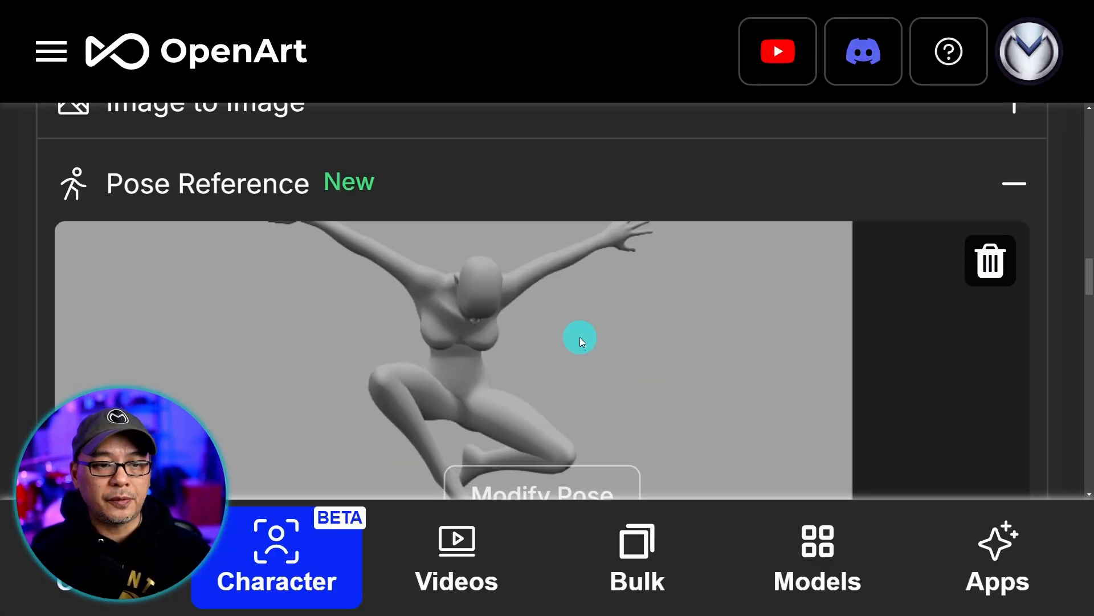
- Try the pose reference weight at its maximum of 1, and lower it to around the middle of the range
scroll(580, 341, down, 10)
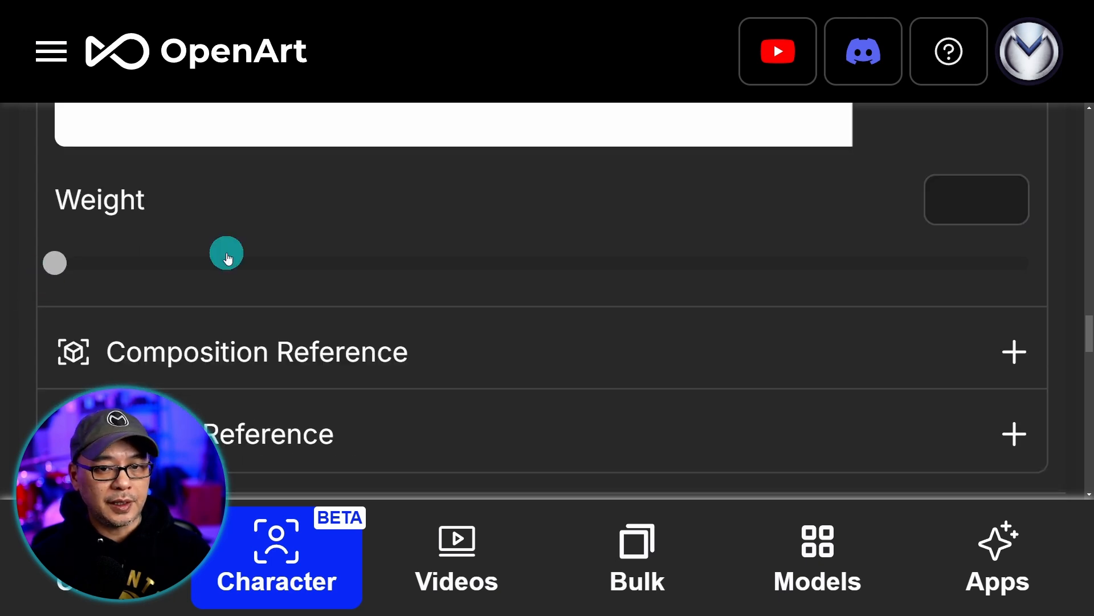
drag(59, 264, 1034, 267)
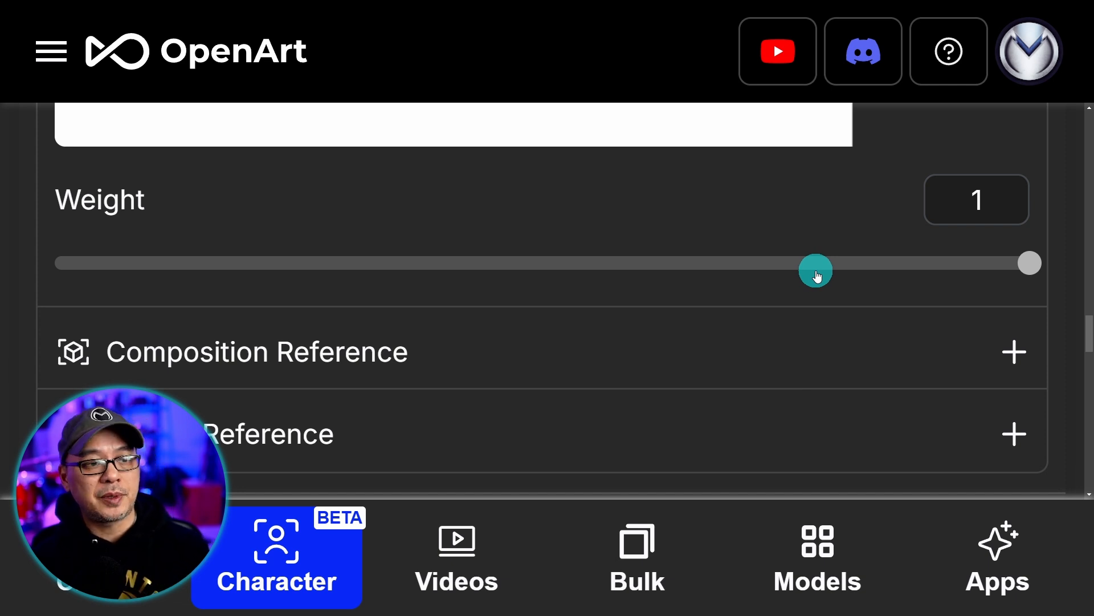
drag(1029, 270, 489, 264)
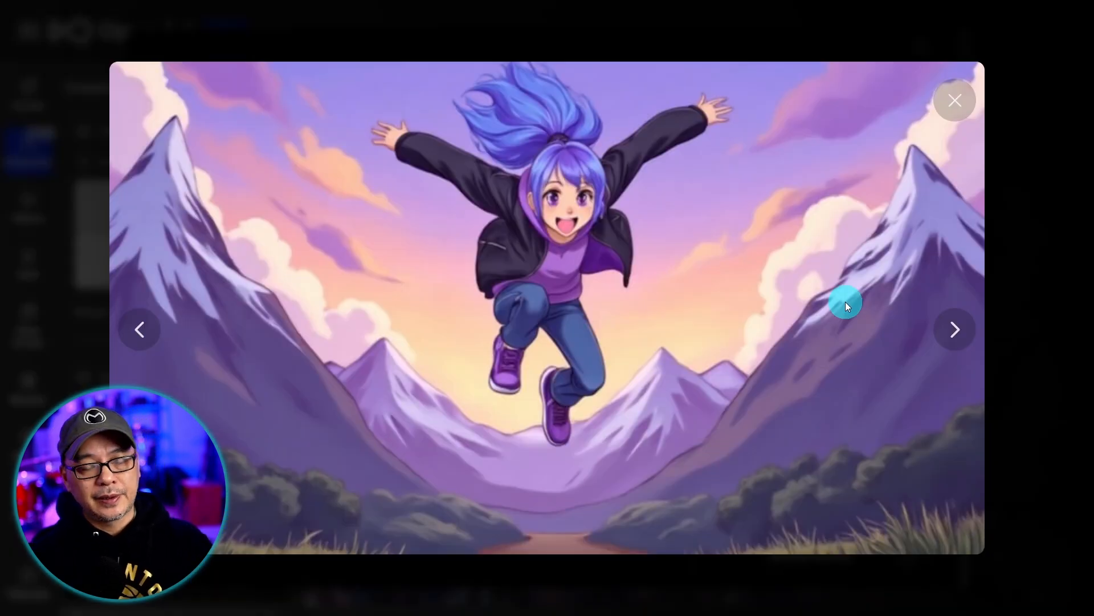
- Compare the generated LilaBlu jumping images at full size, and view the leaping ballerina images in detail
key(Right)
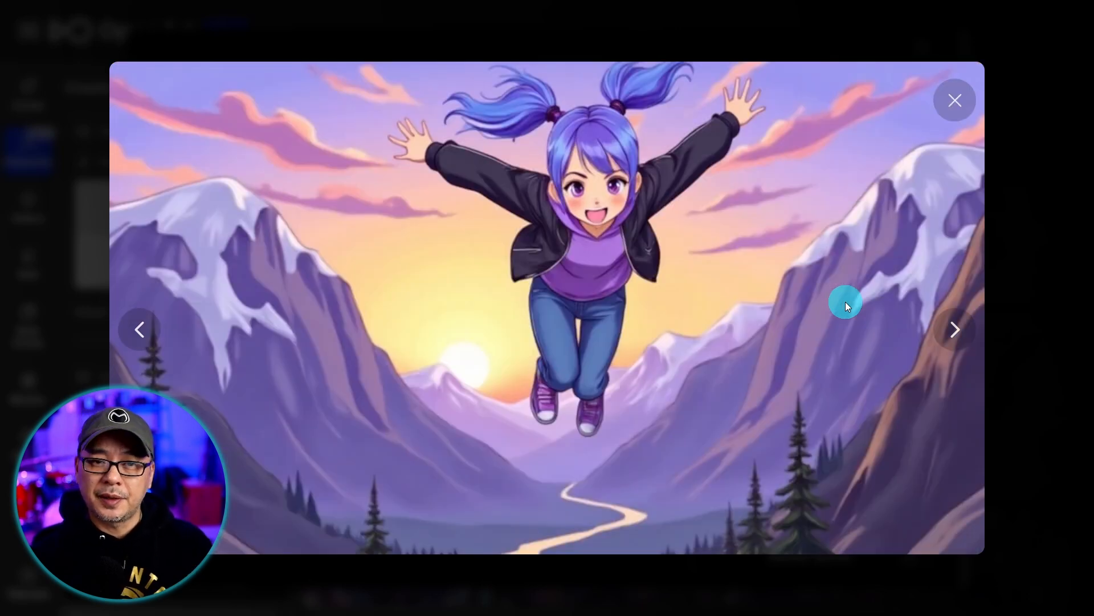
key(Right)
key(Right)
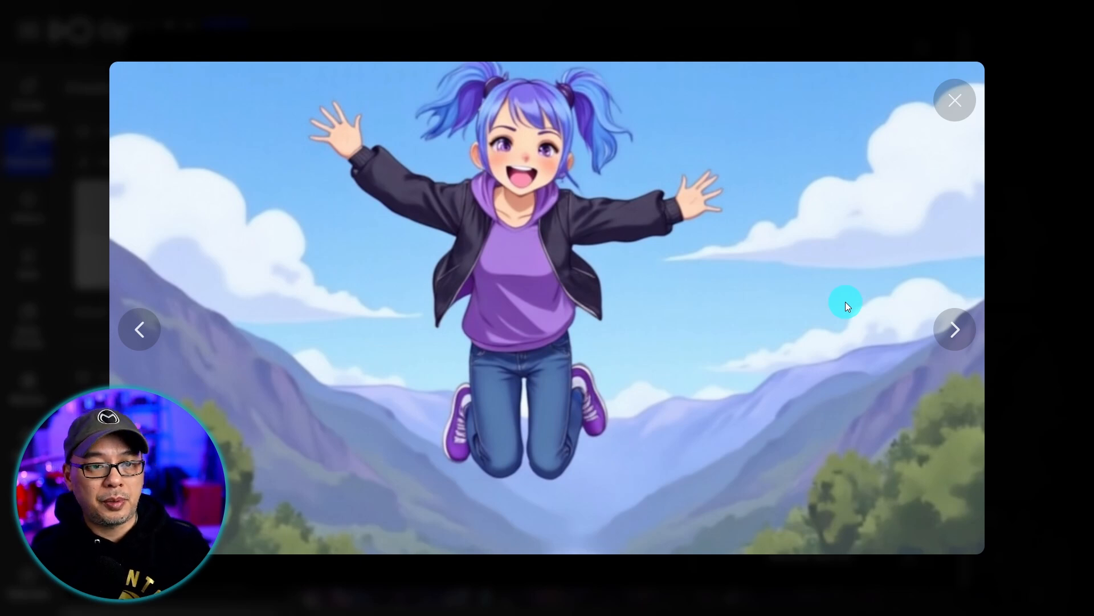
key(Right)
key(Escape)
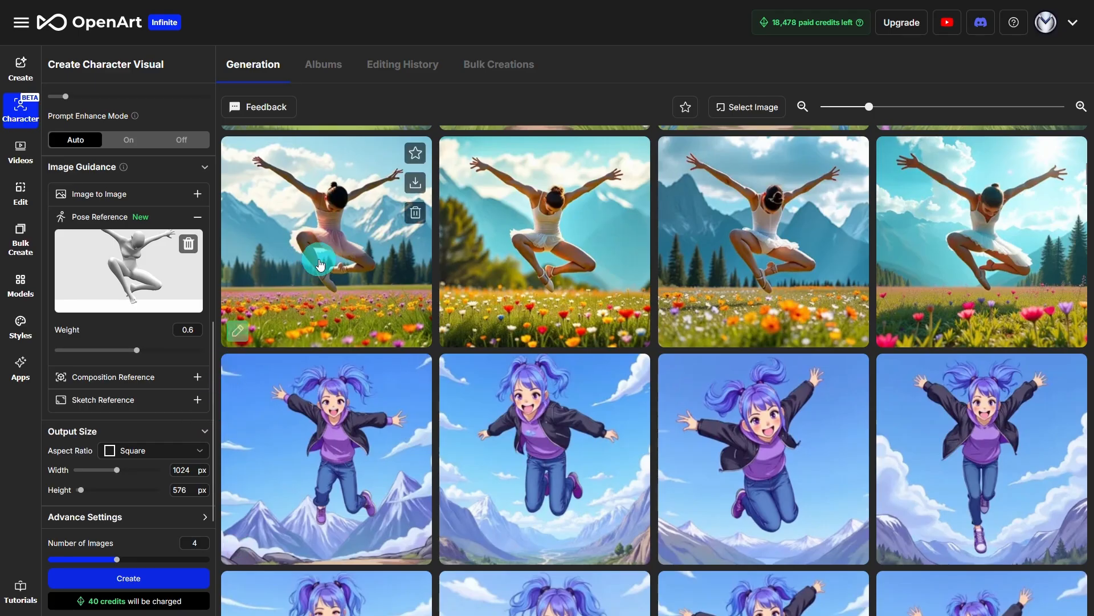
click(338, 253)
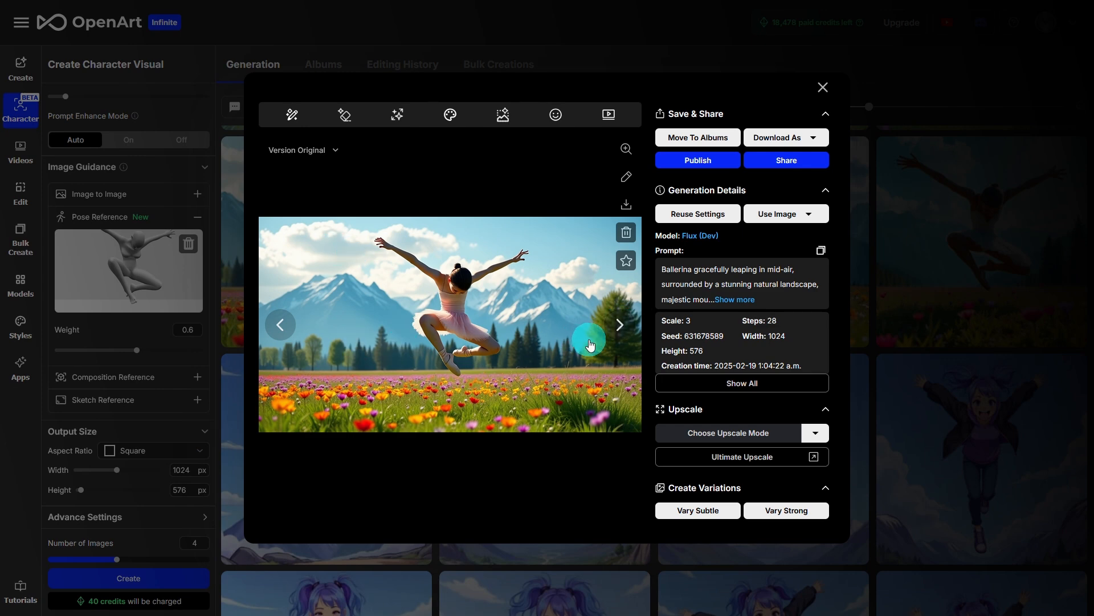
click(616, 326)
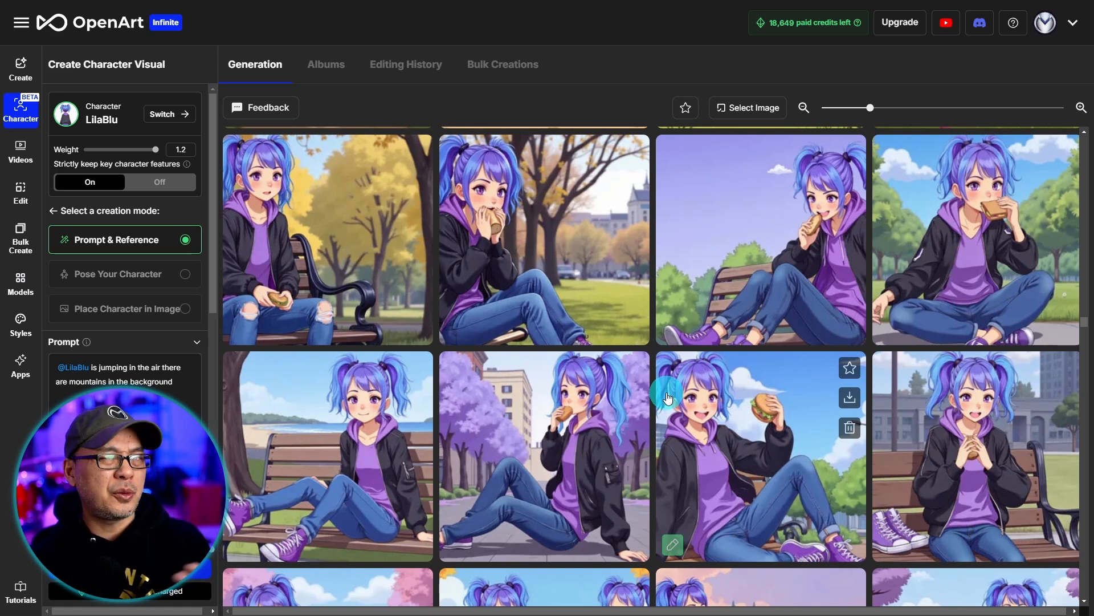
- Open the image of LilaBlu sitting cross-legged in the park eating a sandwich for editing, and start the Expand tool
click(948, 207)
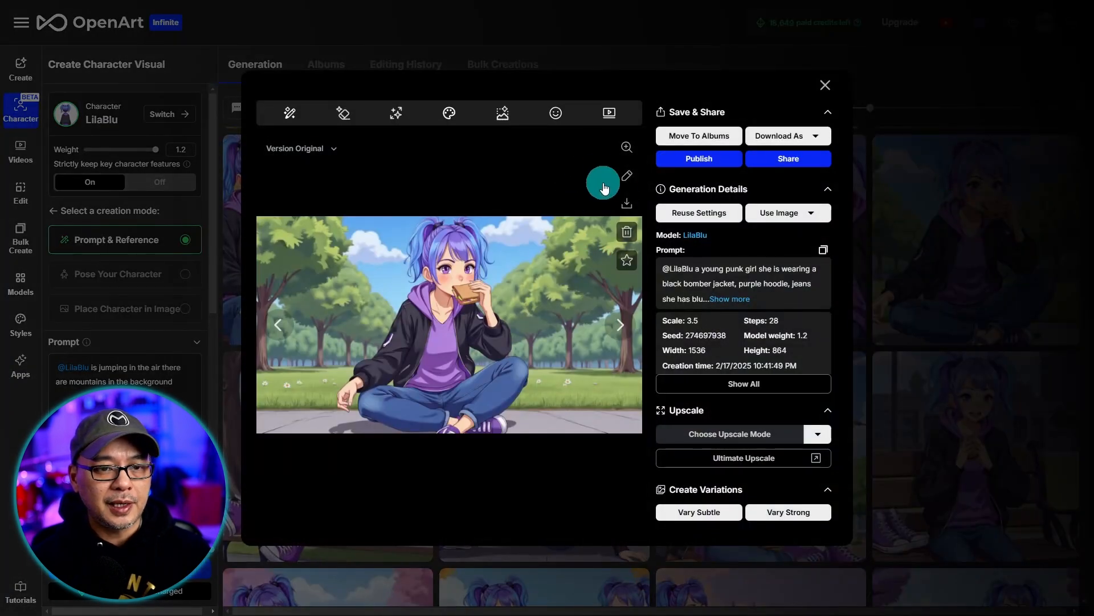
click(626, 180)
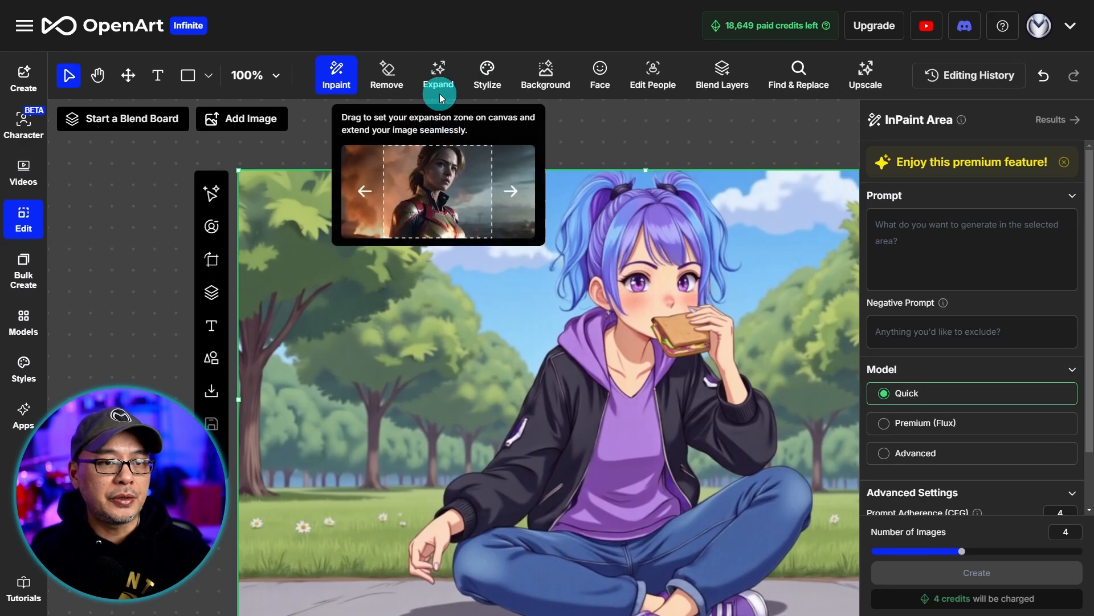
click(452, 64)
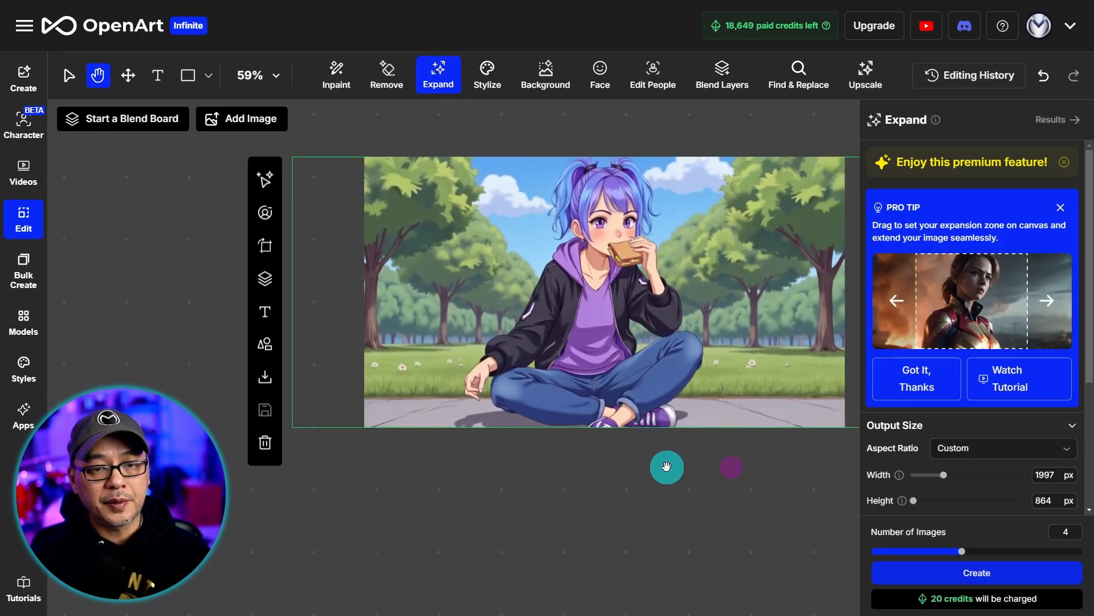
- Shift the 1997 x 864 px expansion zone to extend only the image's right side, prompt "a park with trees and grass", and generate 4 images
drag(667, 465, 514, 479)
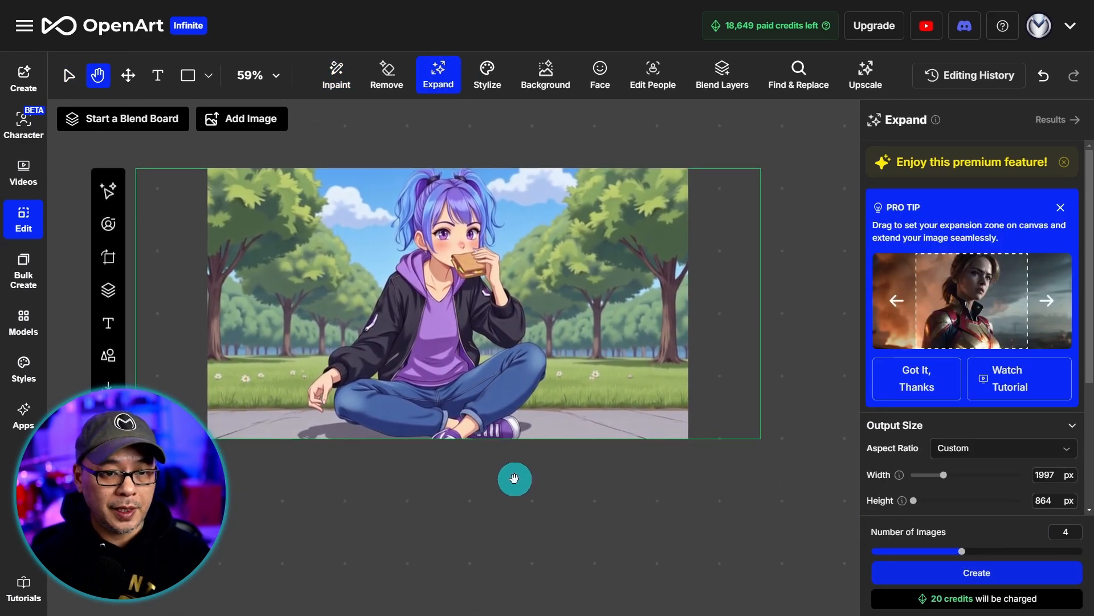
key(v)
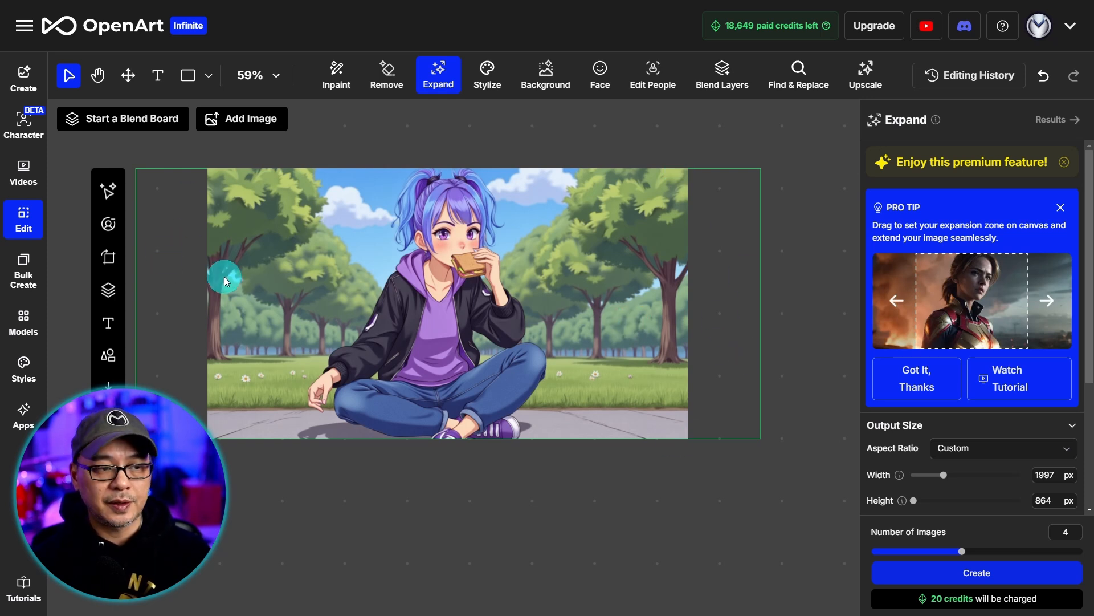
click(166, 256)
scroll(975, 265, down, 3)
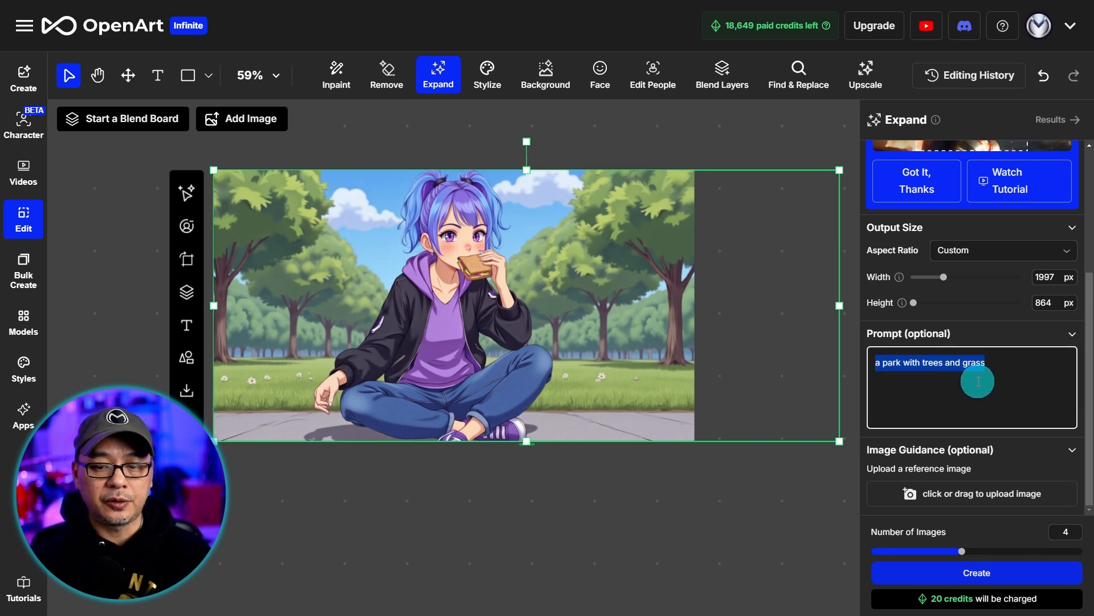
click(976, 572)
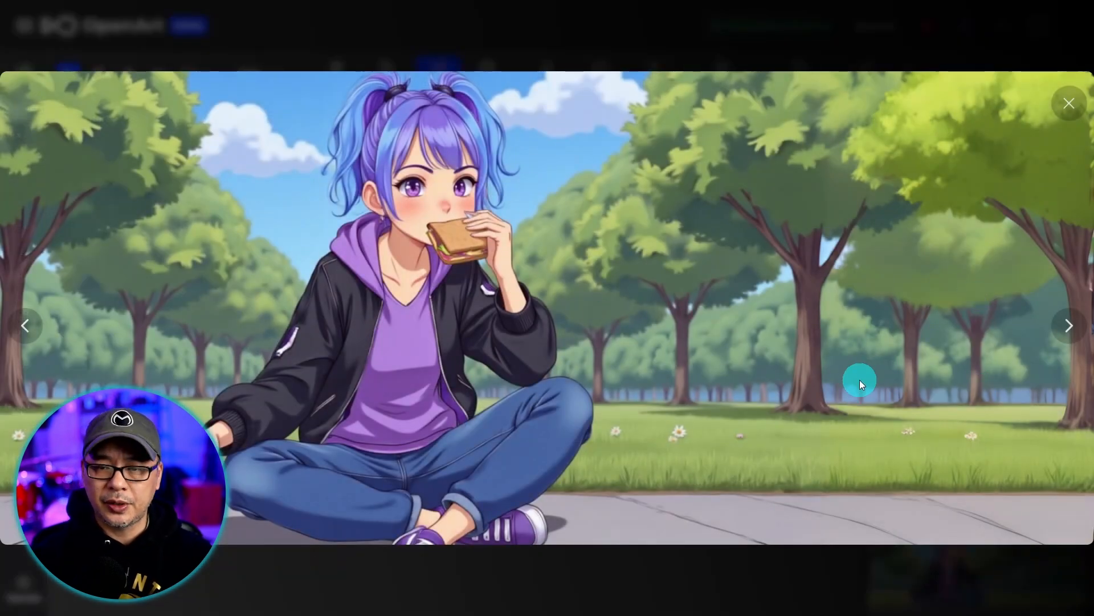
- Close the enlarged preview, add expanded result 4 to the canvas, and move it clear of the original image
click(1067, 104)
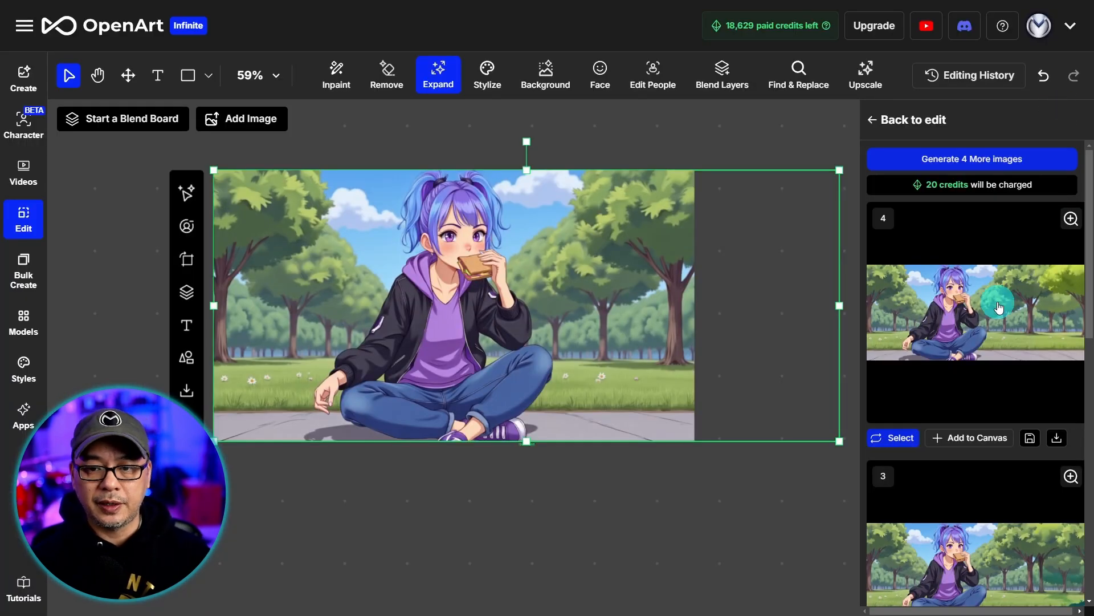
click(976, 438)
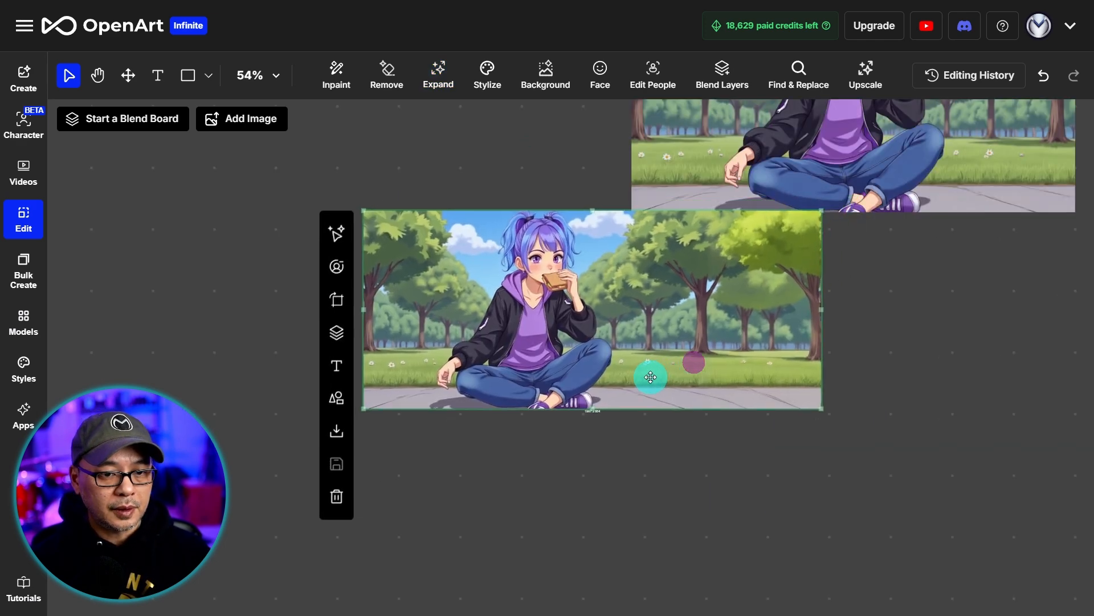
drag(648, 374, 580, 439)
key(h)
drag(877, 299, 794, 445)
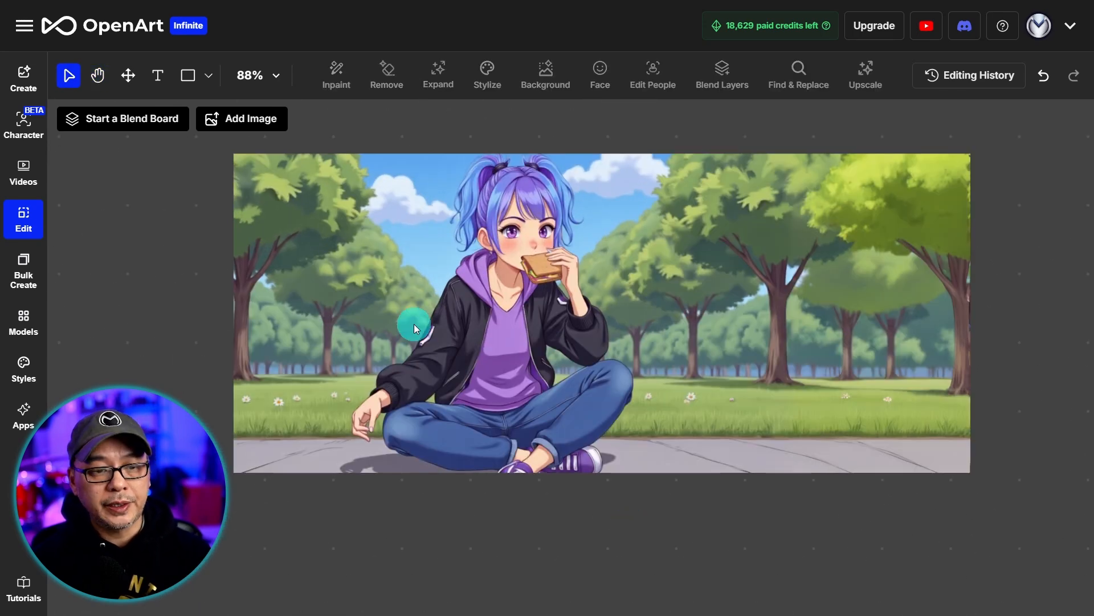
- Create a blend board from the expanded park image, try Blend Strong, and set the board back to Blend Subtle
click(411, 292)
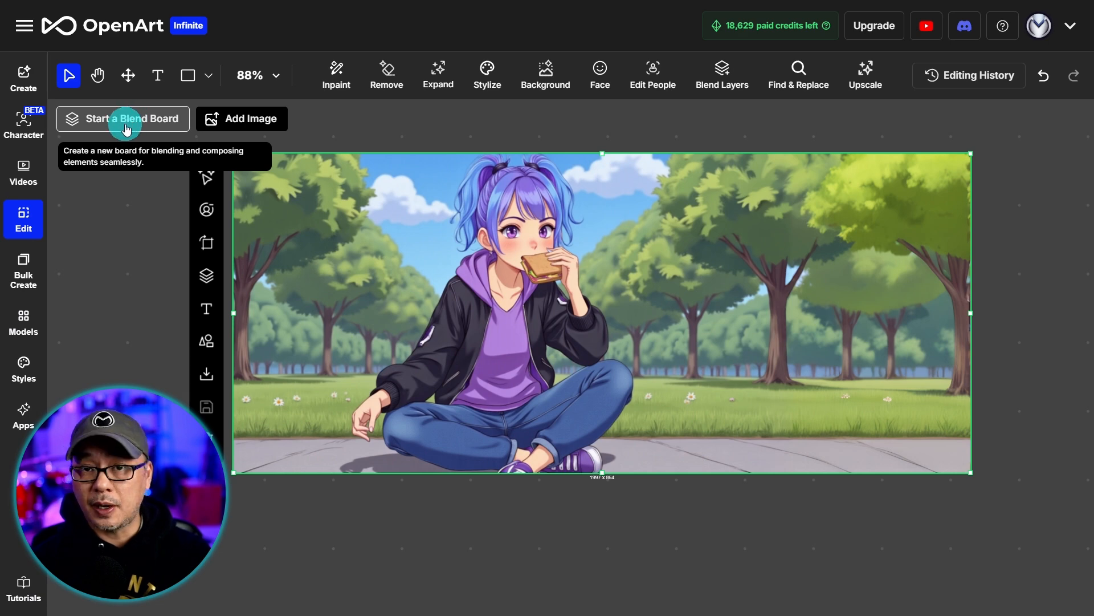
click(207, 276)
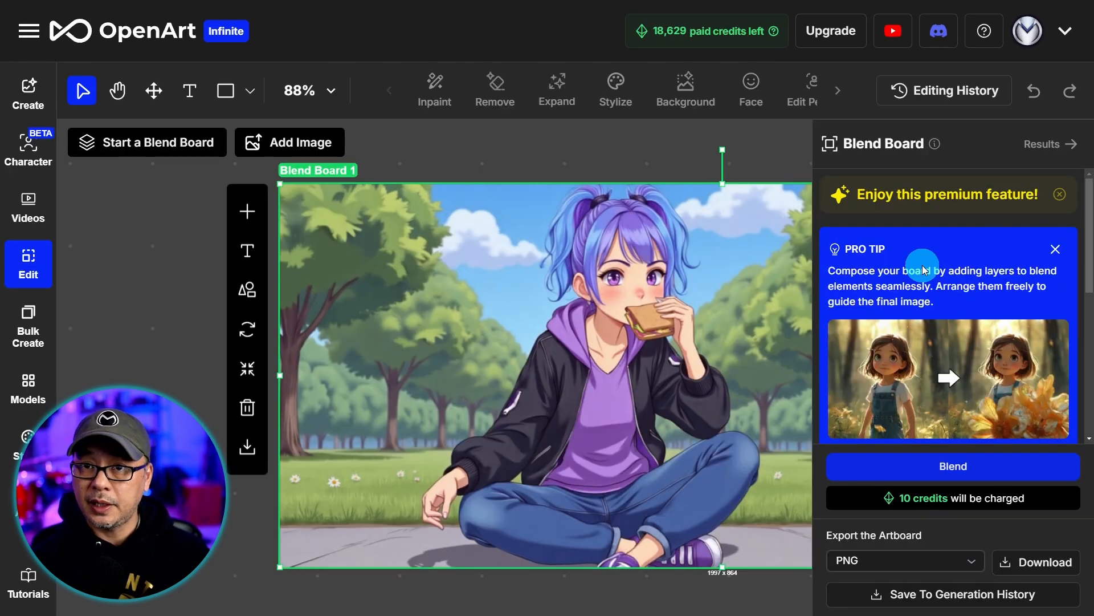
scroll(923, 266, down, 4)
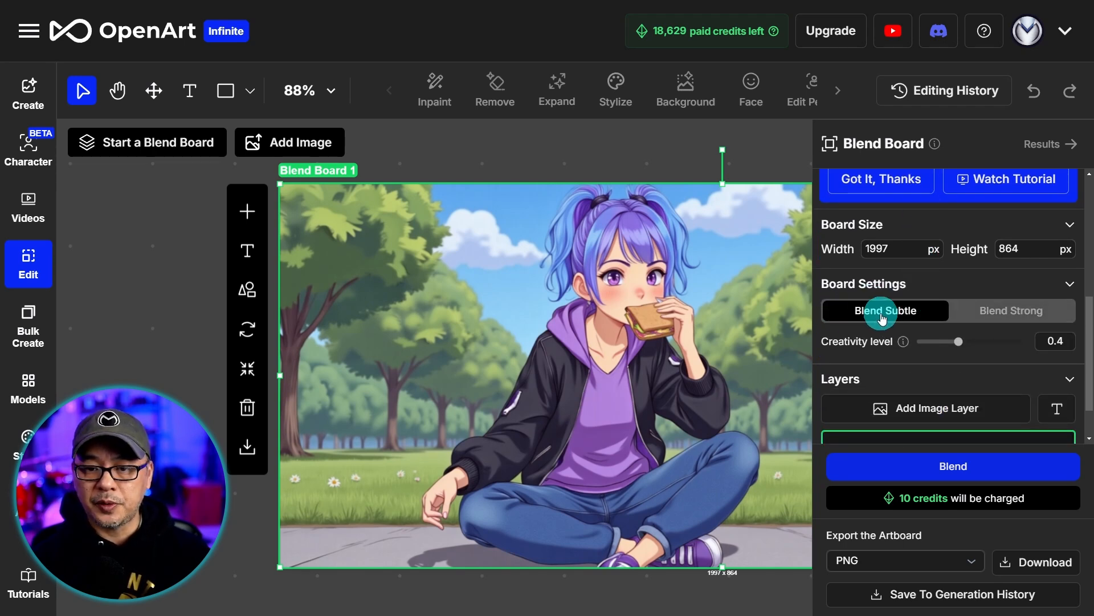
click(992, 312)
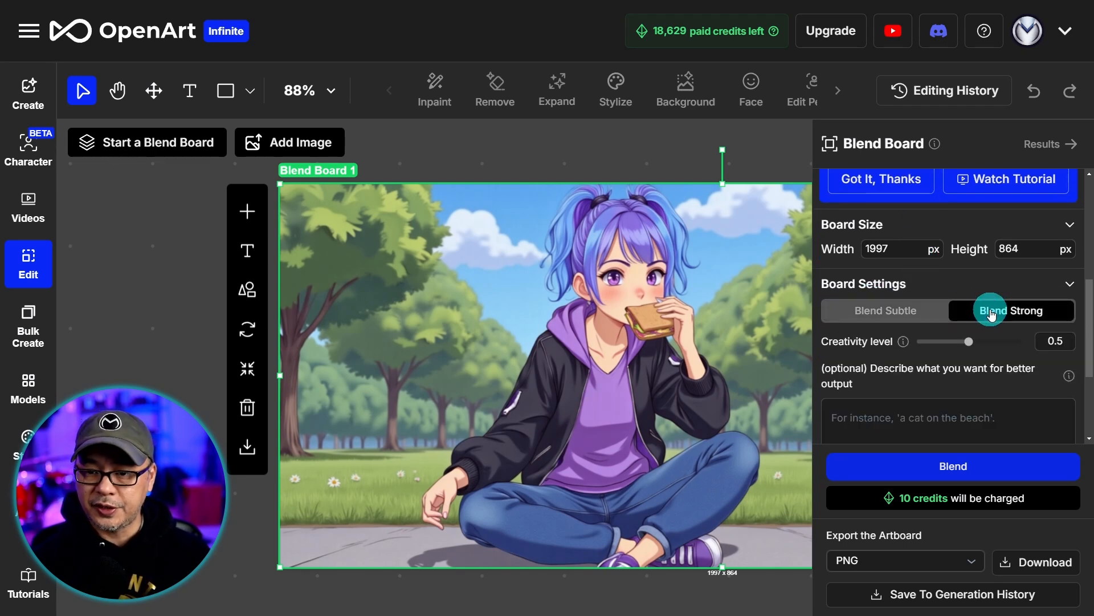
click(881, 310)
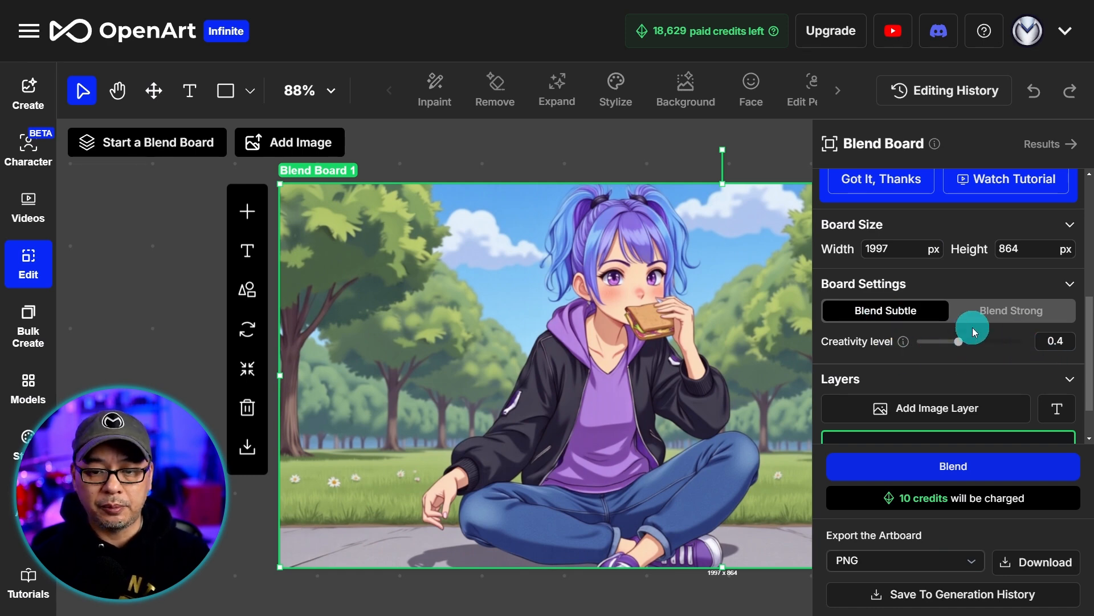
- Add the boy holding a burger as an image layer, enlarge it to about 1292 x 727 px, and seat him beside LilaBlu
scroll(969, 326, down, 1)
click(941, 355)
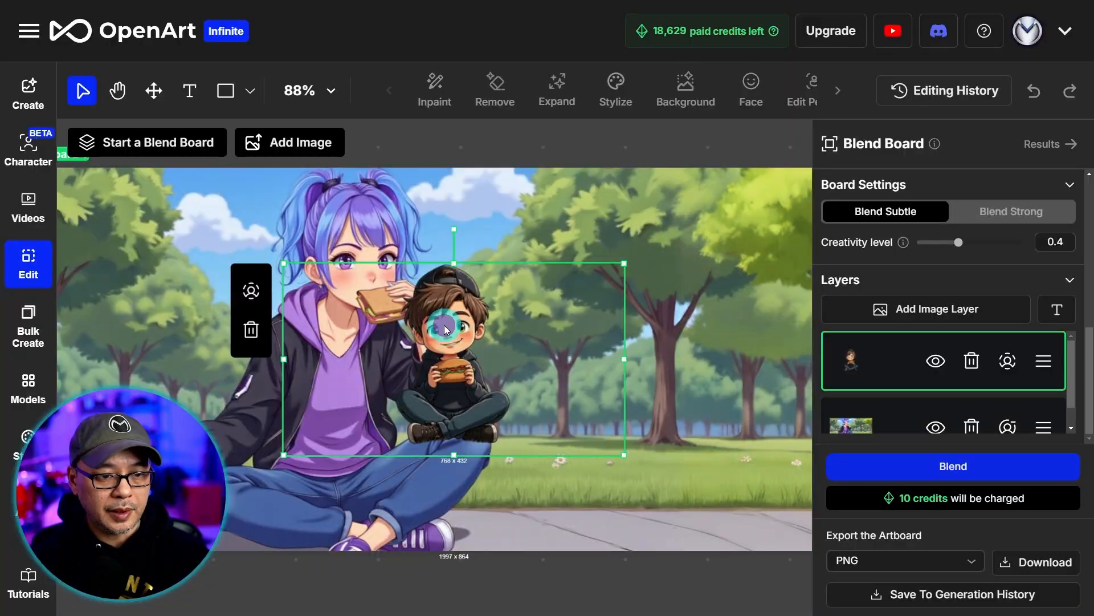
drag(445, 325, 586, 300)
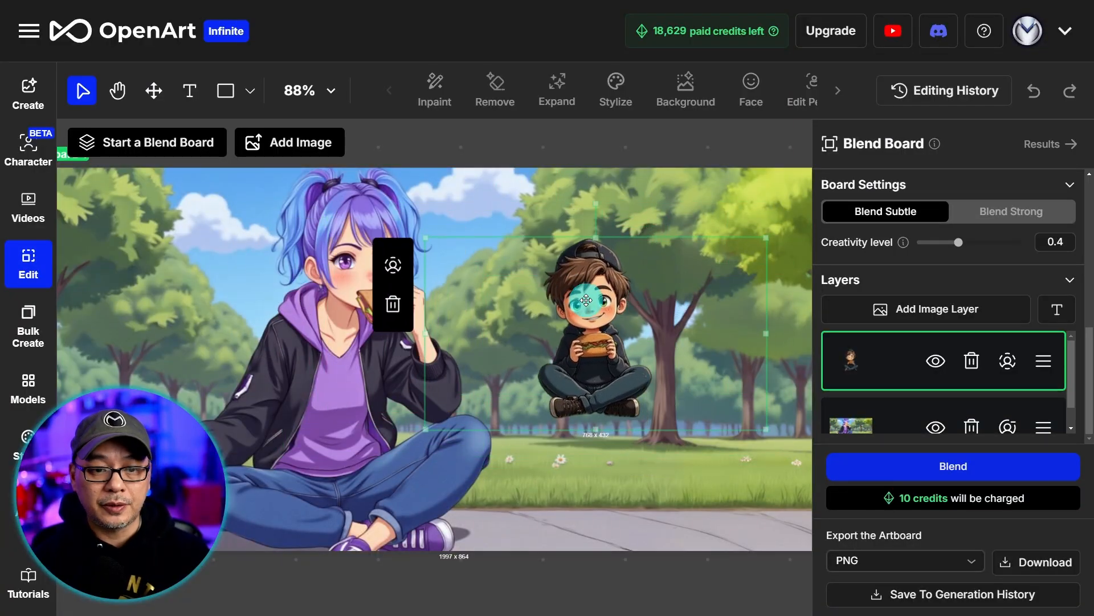
click(765, 428)
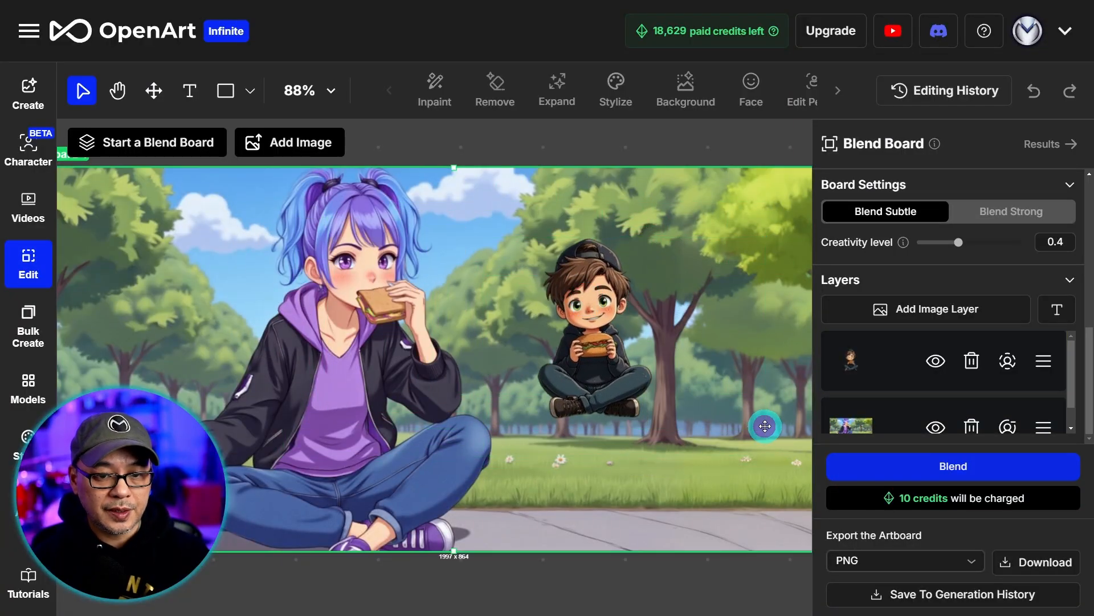
click(618, 344)
drag(422, 232, 362, 204)
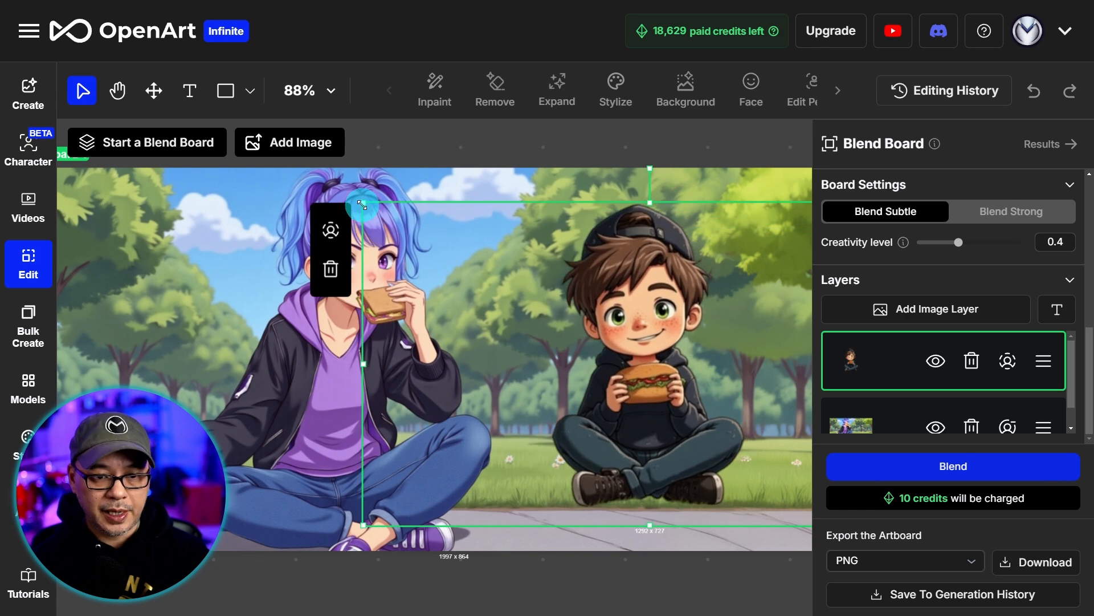
drag(661, 298, 665, 328)
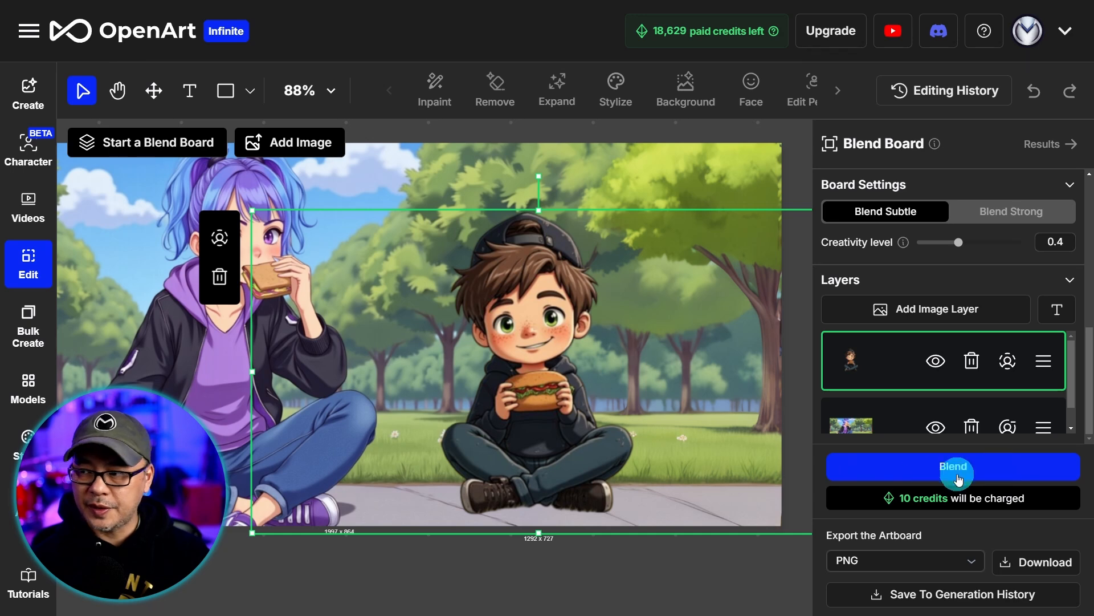
- Blend the board's two character layers and view the result at full size
click(958, 479)
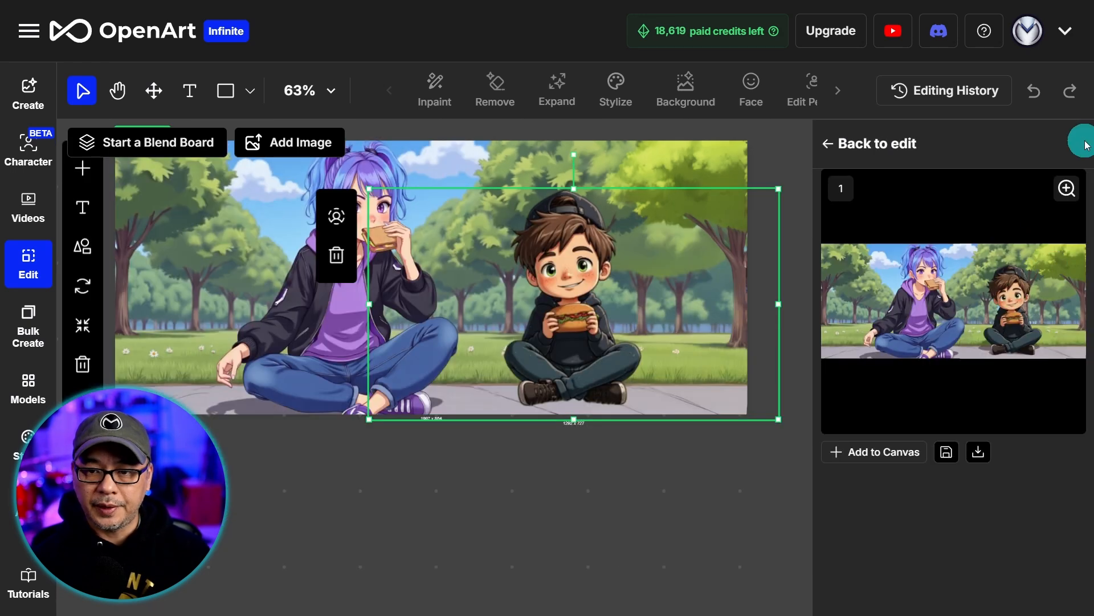
click(1067, 188)
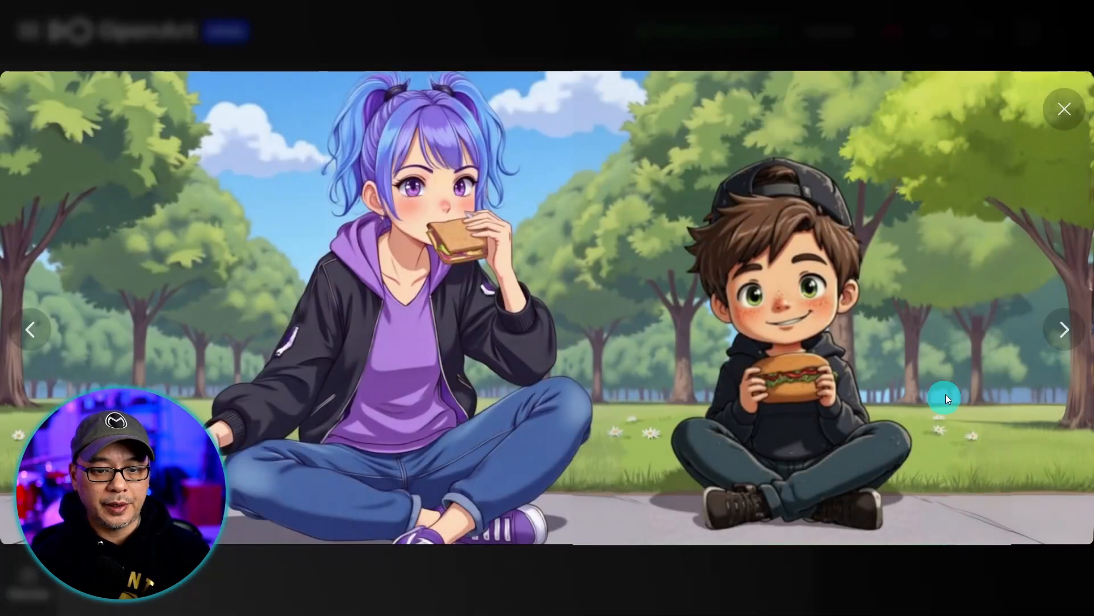